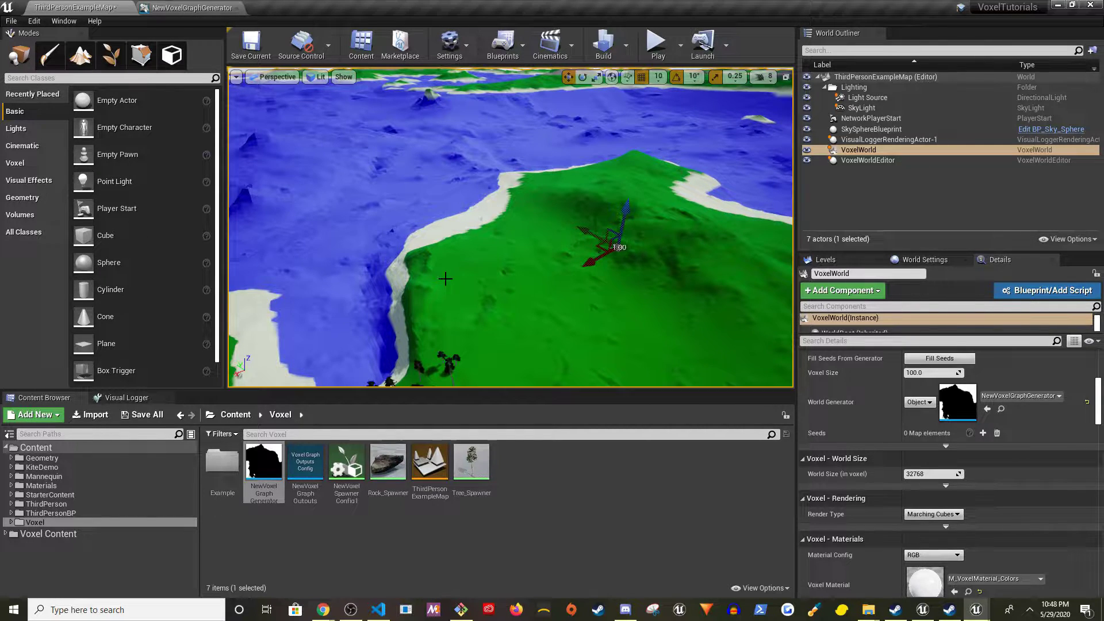
Review the NewVoxelGraphGenerator graph, from the 2D IQ Noise height nodes through to the color, rock density and tree density nodes
right_drag(543, 289, 333, 144)
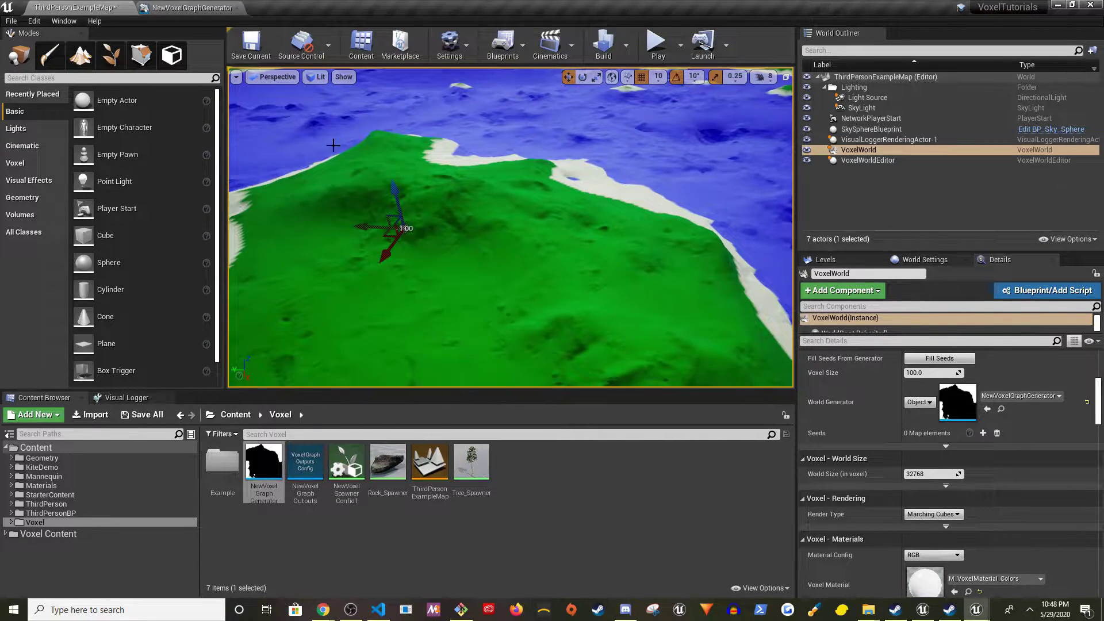
click(192, 7)
right_drag(399, 206, 643, 211)
scroll(427, 299, up, 3)
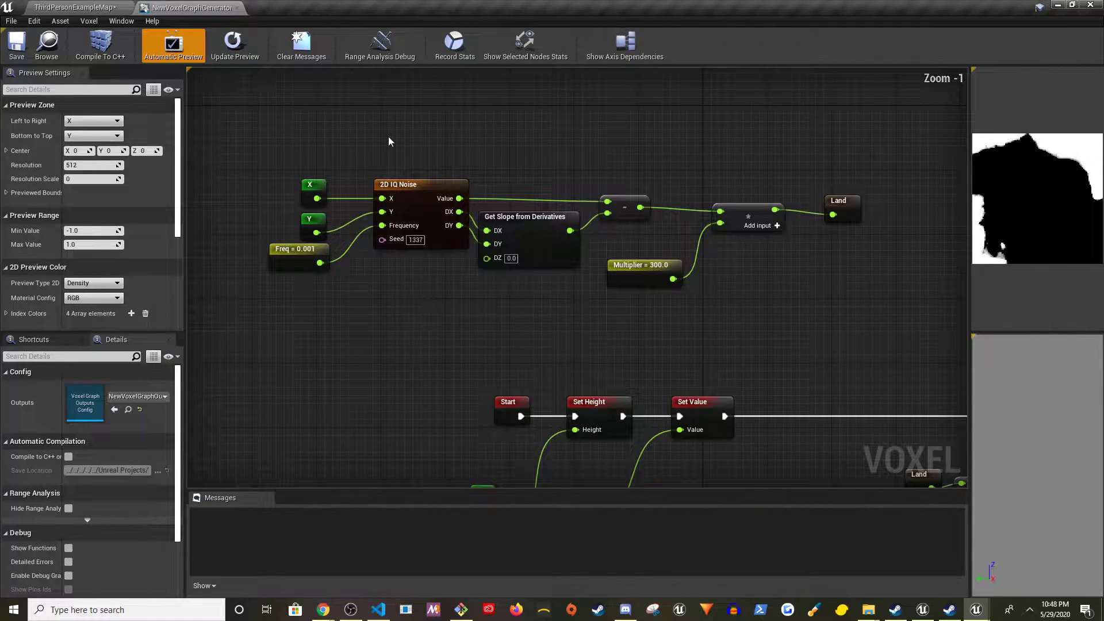
drag(531, 279, 872, 323)
click(872, 322)
drag(263, 136, 796, 270)
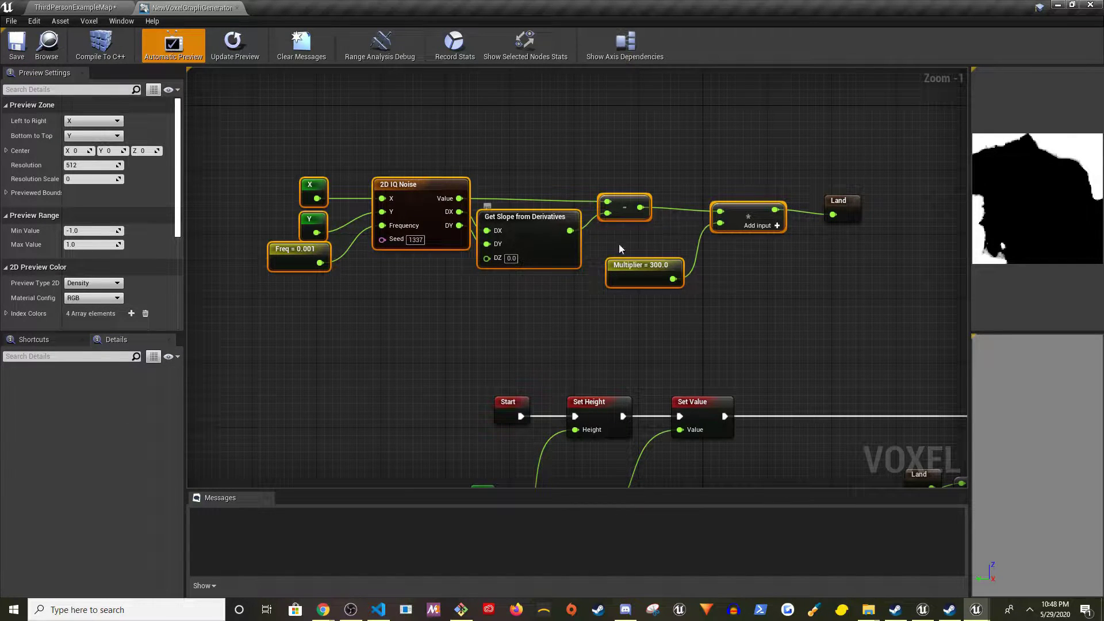
right_drag(777, 316, 596, 191)
click(596, 191)
scroll(578, 319, down, 2)
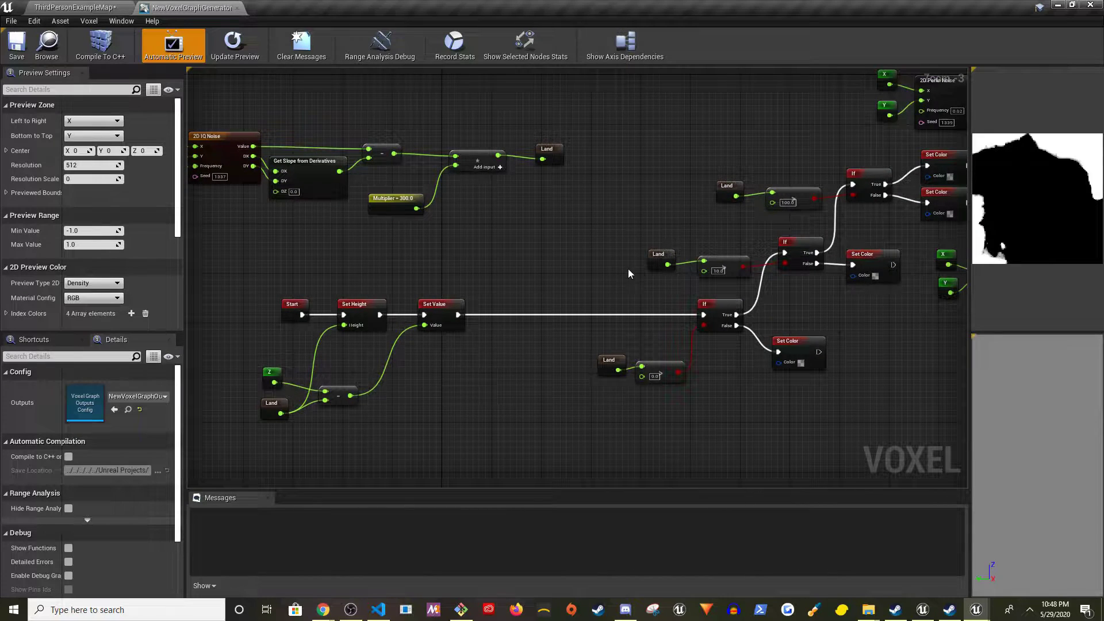
right_drag(620, 274, 277, 309)
scroll(347, 374, up, 1)
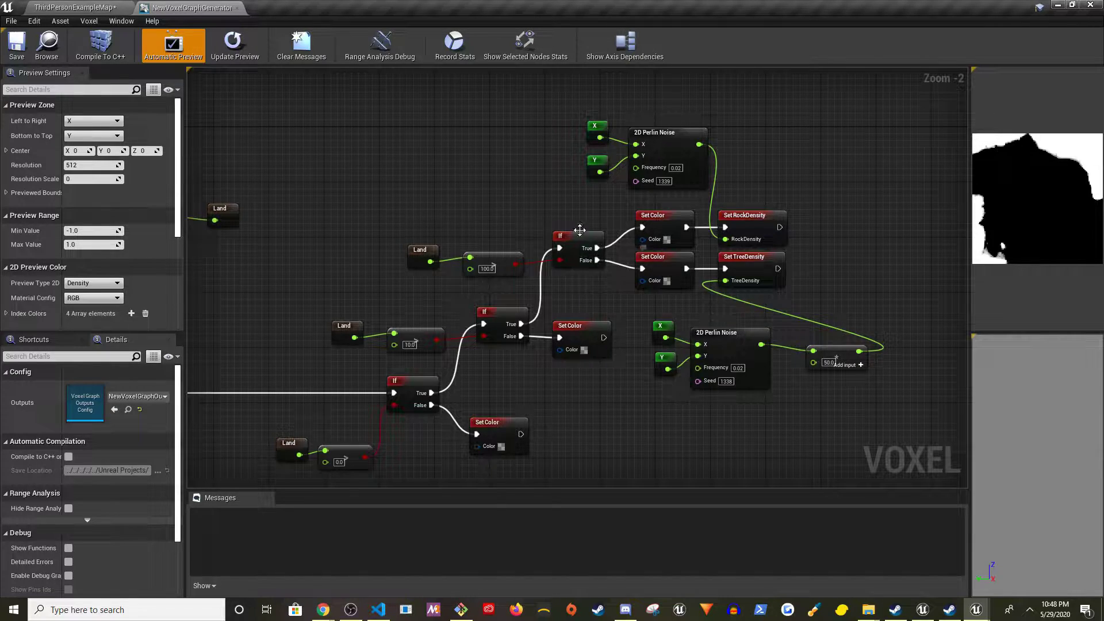
Inspect the generated voxel terrain in the ThirdPersonExampleMap level, including its shoreline and spawned trees
click(75, 8)
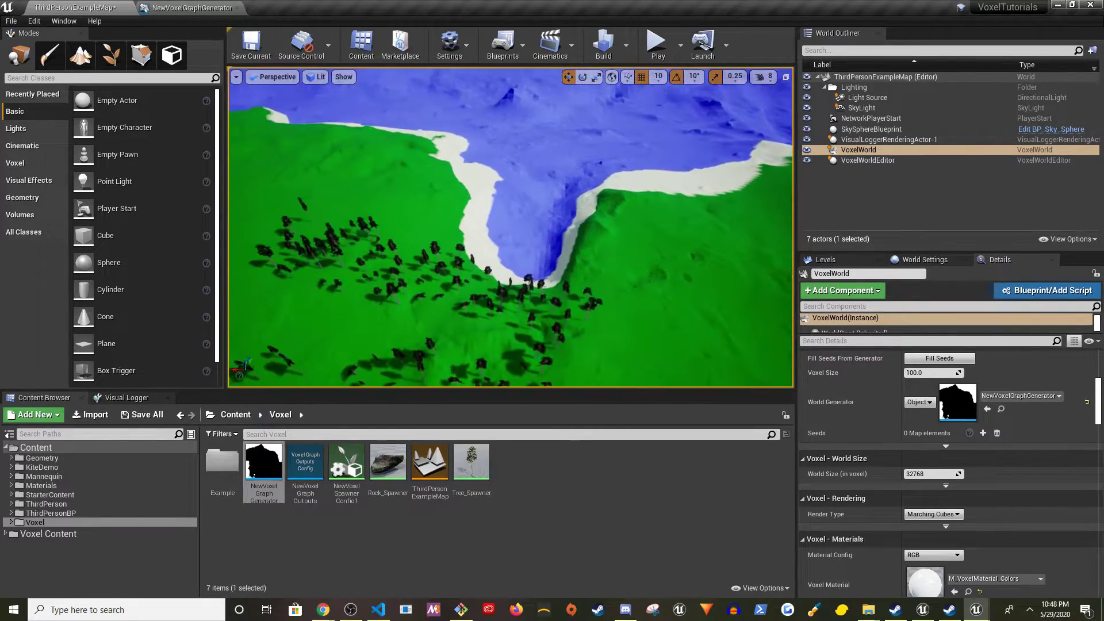
key(w)
right_drag(511, 227, 483, 281)
key(w)
key(w)
right_drag(574, 250, 463, 237)
key(w)
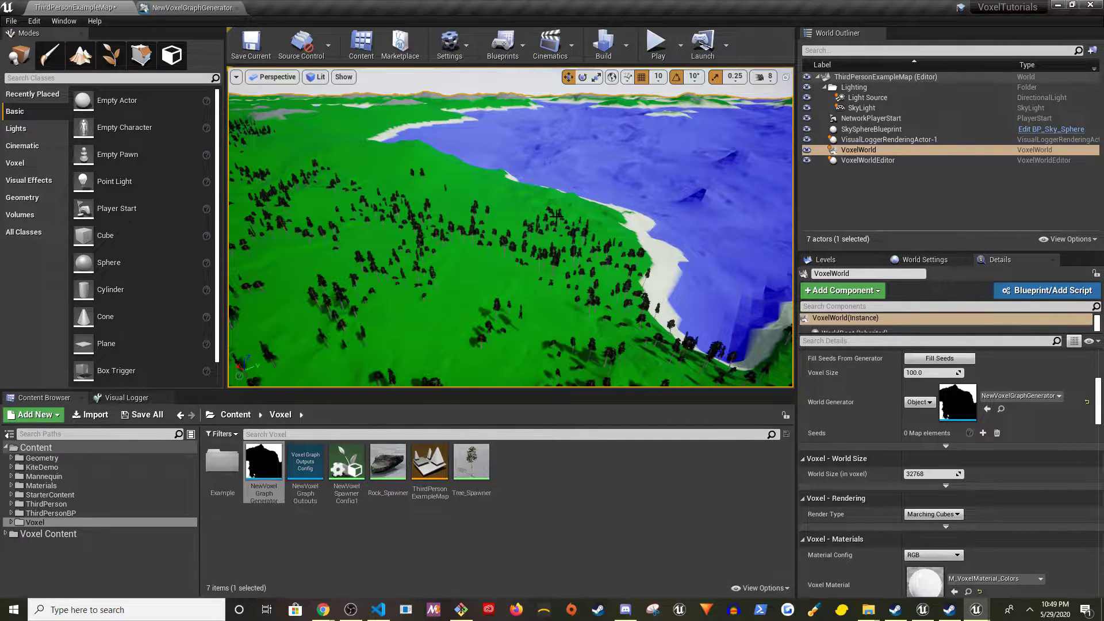
Examine the Land height comparisons, If branches and Set Color nodes in the NewVoxelGraphGenerator graph
click(224, 7)
scroll(428, 261, down, 3)
right_drag(428, 261, 372, 135)
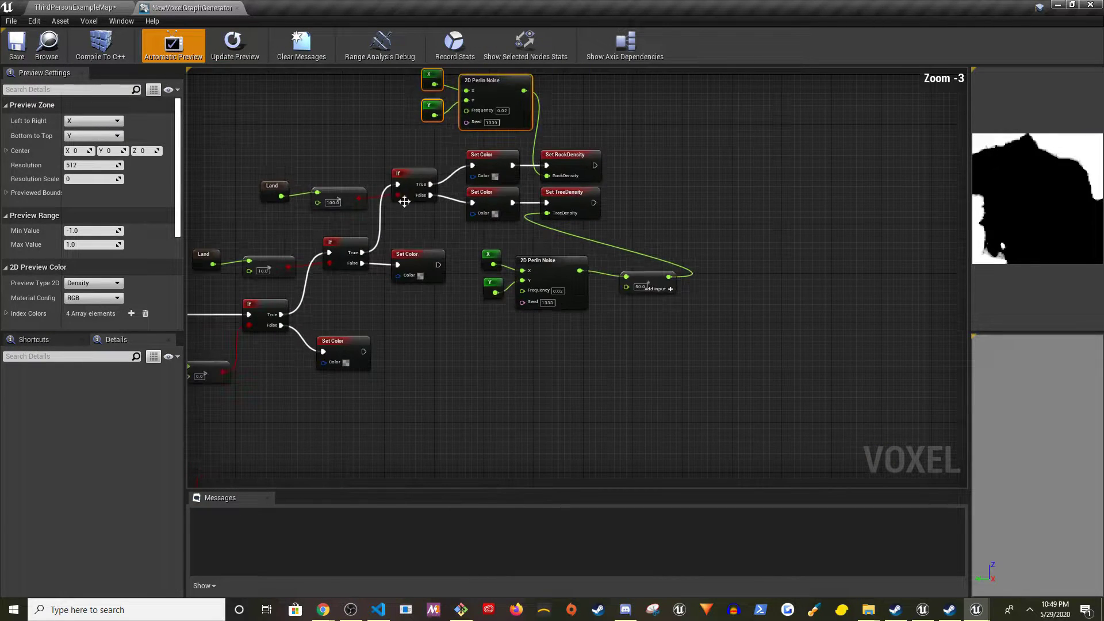
right_drag(300, 383, 567, 375)
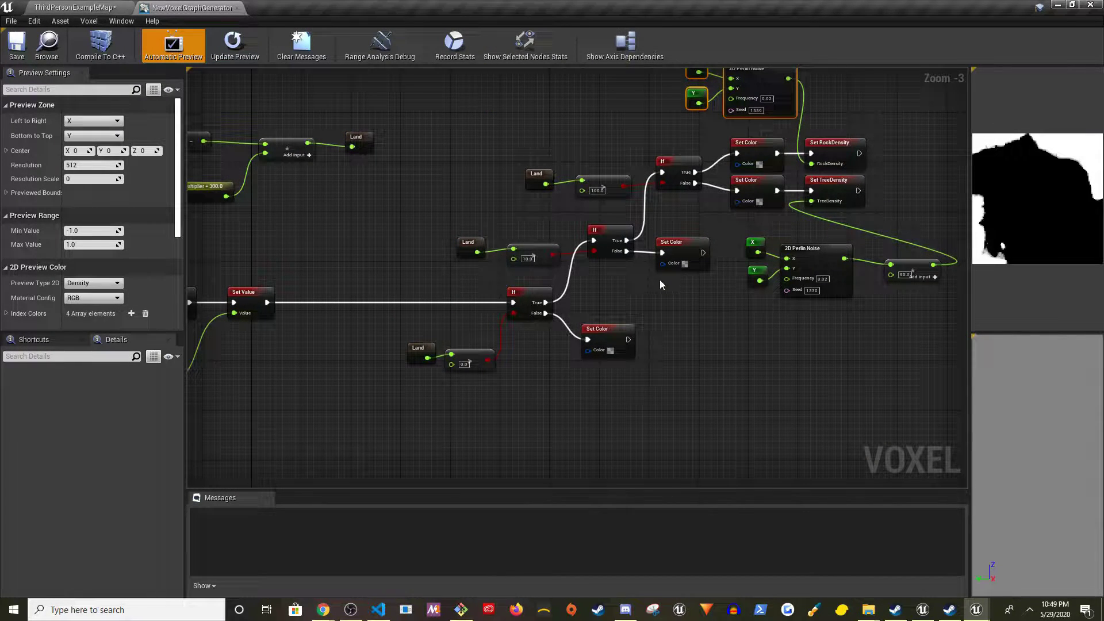
scroll(606, 337, up, 2)
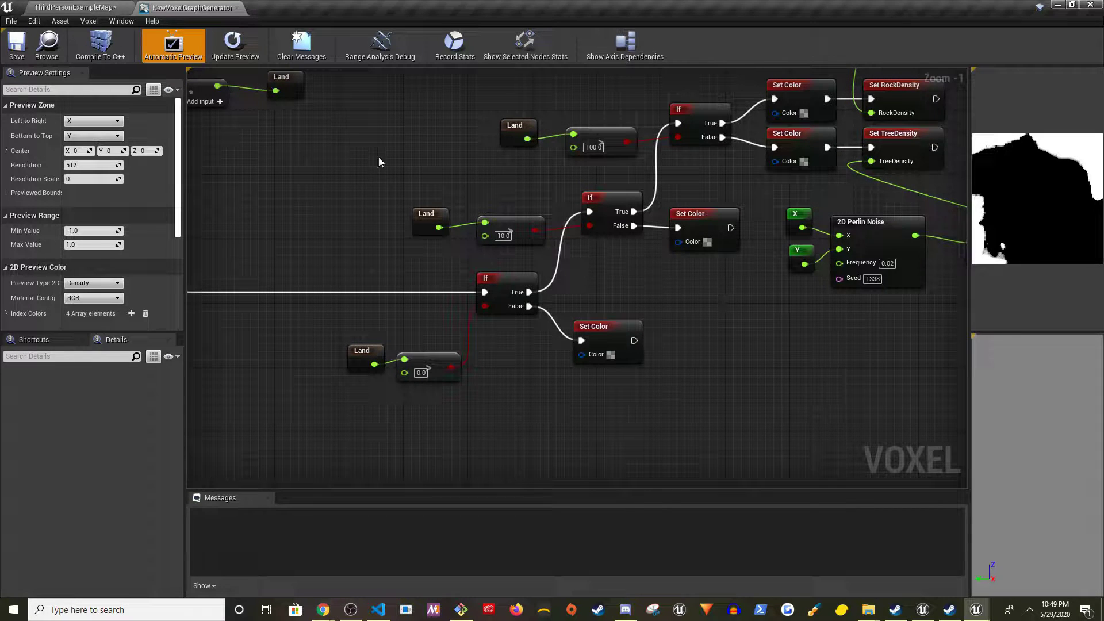
In the ThirdPersonExampleMap level, set the VoxelWorld actor's world size to 3000 voxels
click(86, 7)
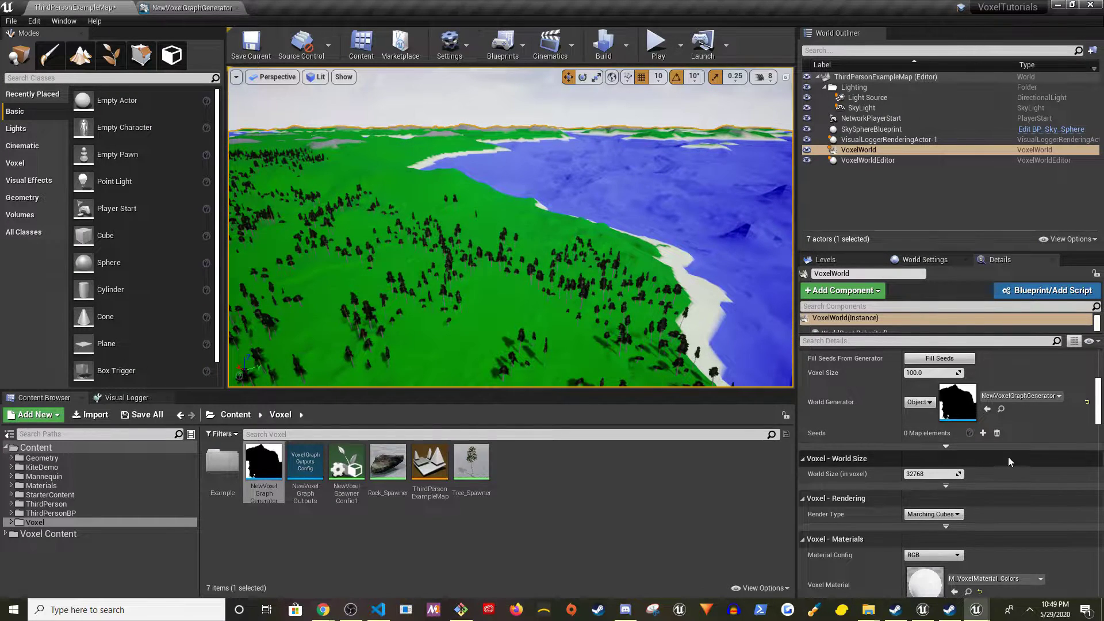
scroll(1009, 457, down, 1)
scroll(917, 478, up, 3)
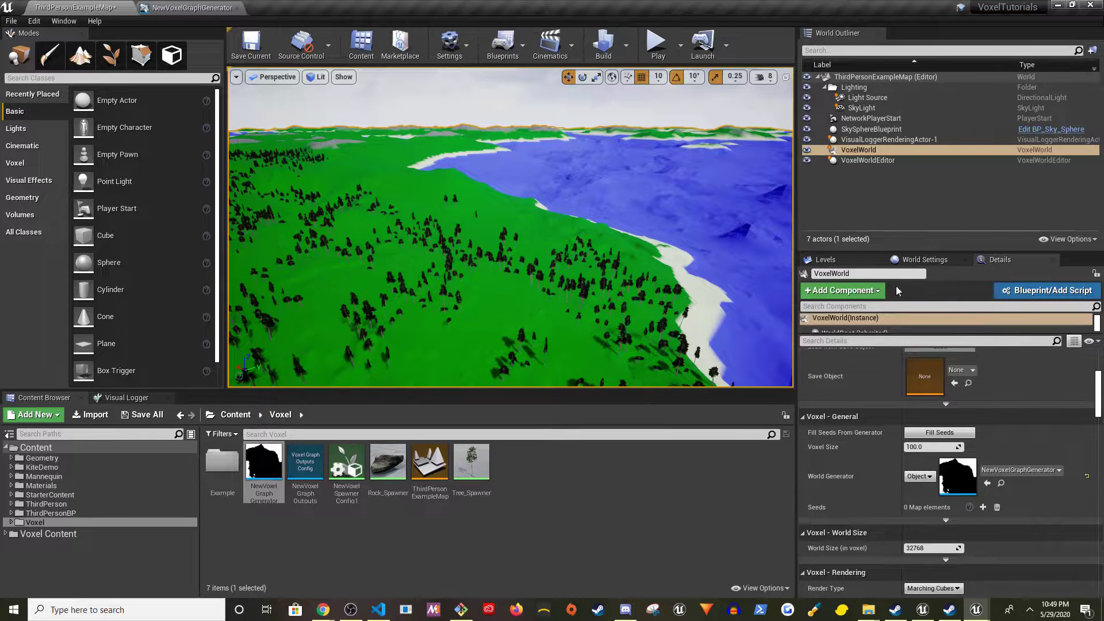
scroll(1030, 460, down, 2)
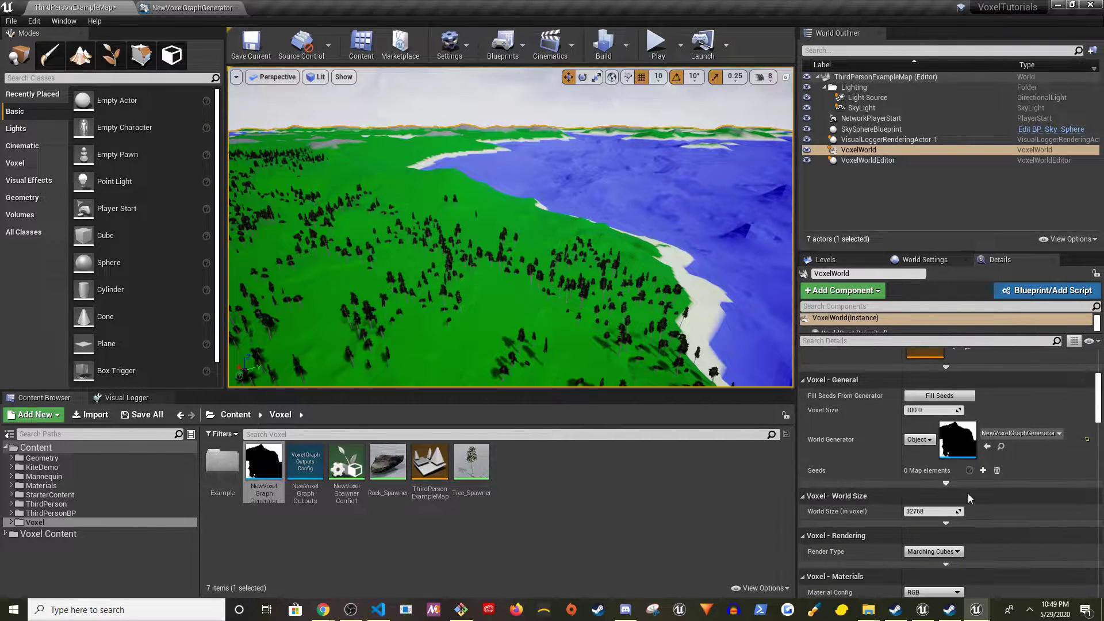
click(938, 510)
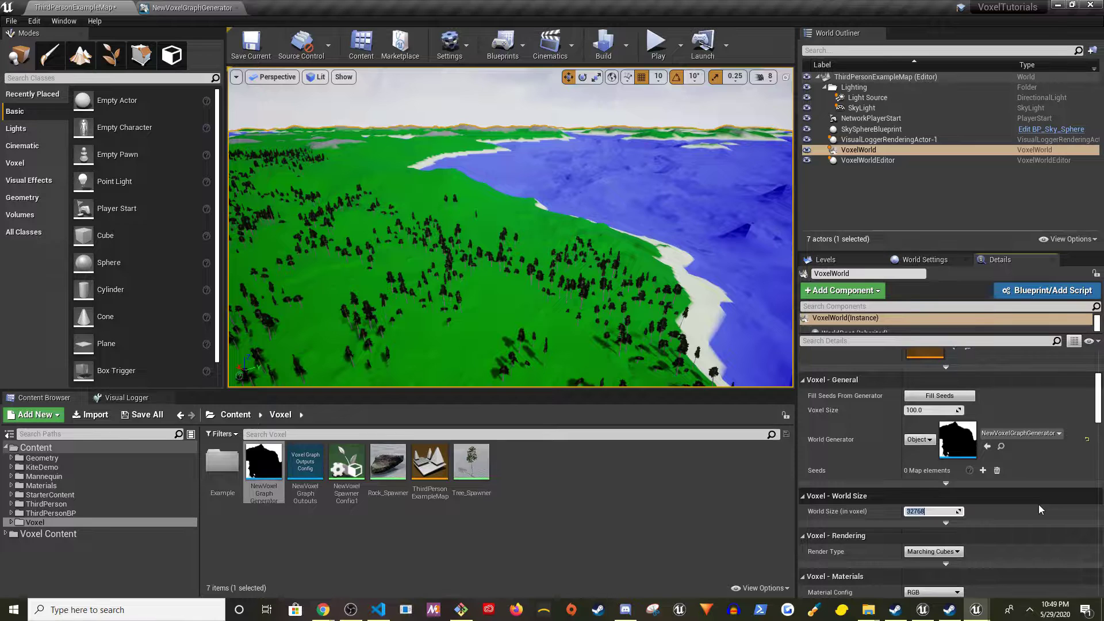
text(3000)
key(Return)
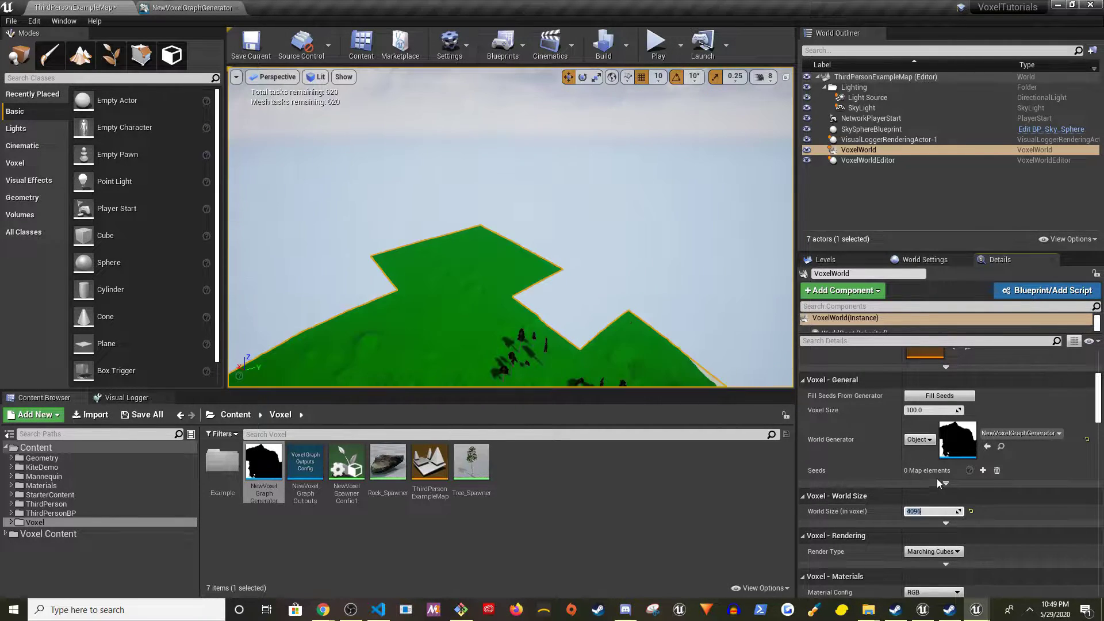
Change the VoxelWorld actor's Material Config to Single Index
key(s)
right_drag(655, 242, 550, 237)
scroll(1073, 469, up, 4)
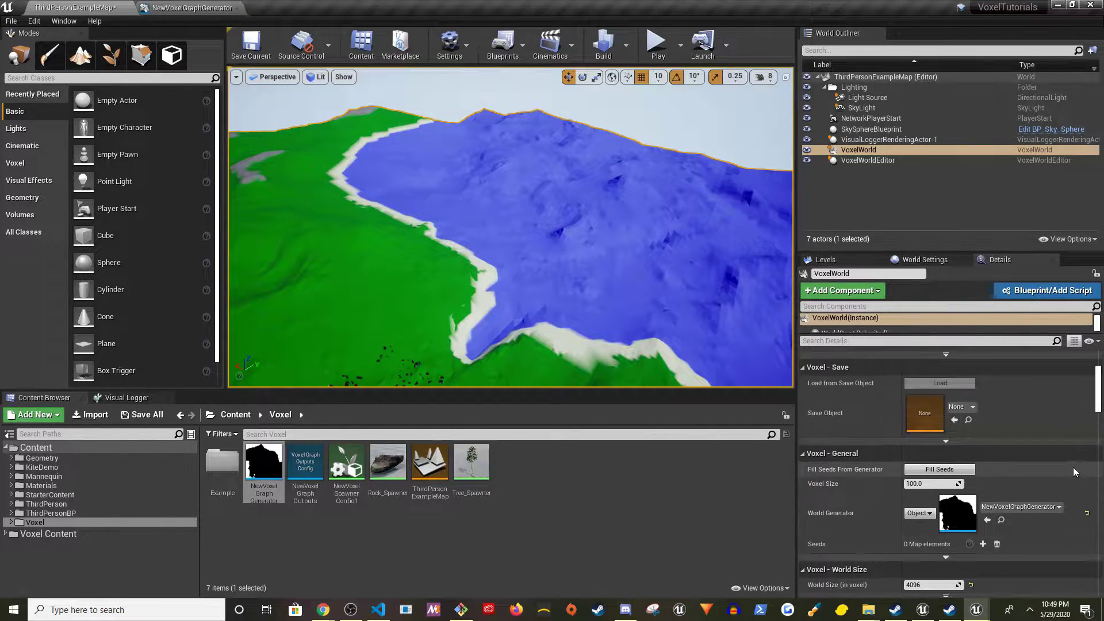
scroll(1058, 473, down, 4)
scroll(1056, 476, down, 4)
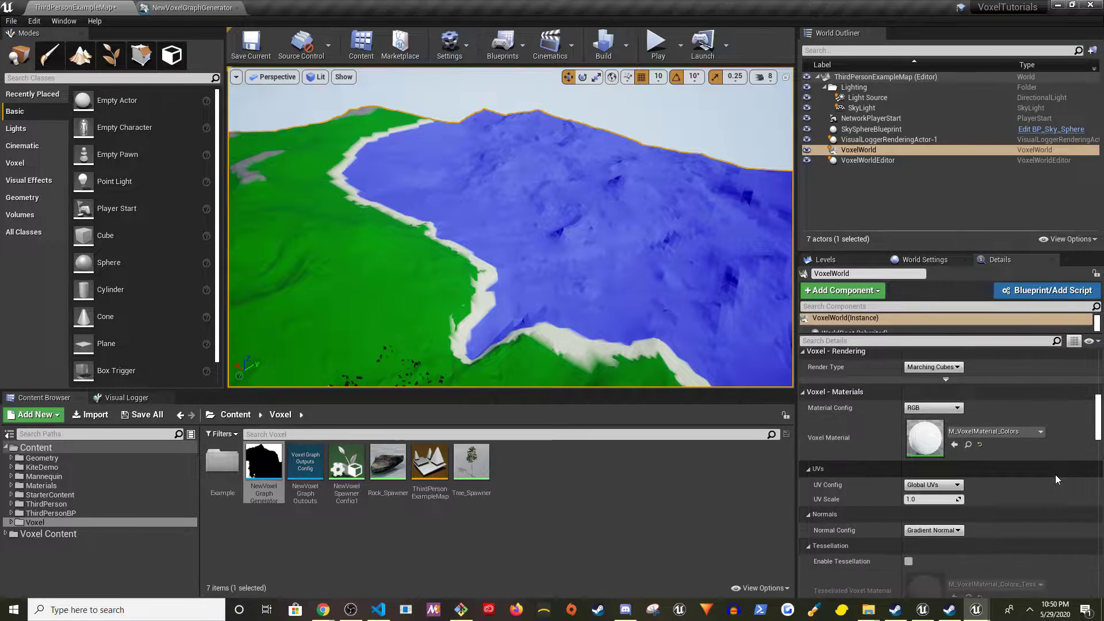
click(931, 407)
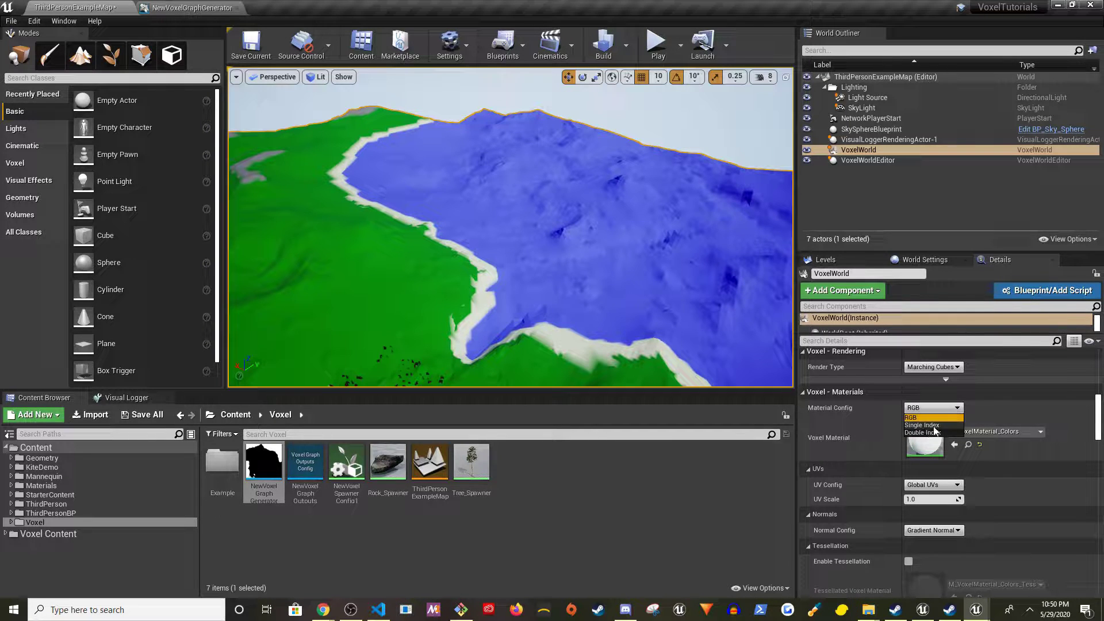
click(935, 426)
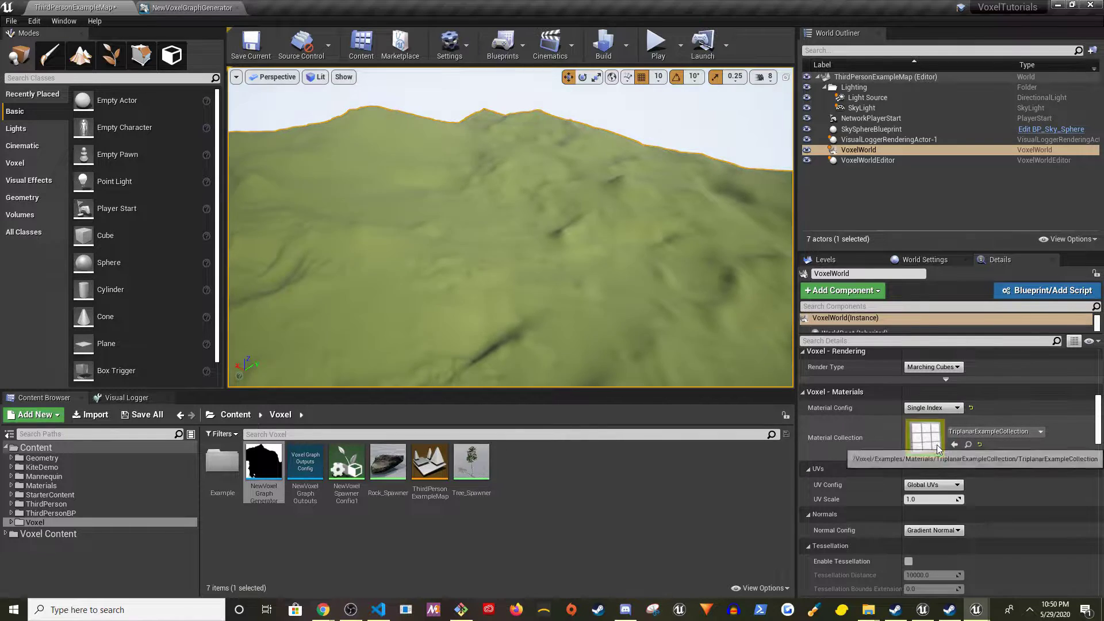
Open the TriplanarExampleCollection asset docked in the main window and examine its templates and material layers
click(969, 444)
double_click(223, 526)
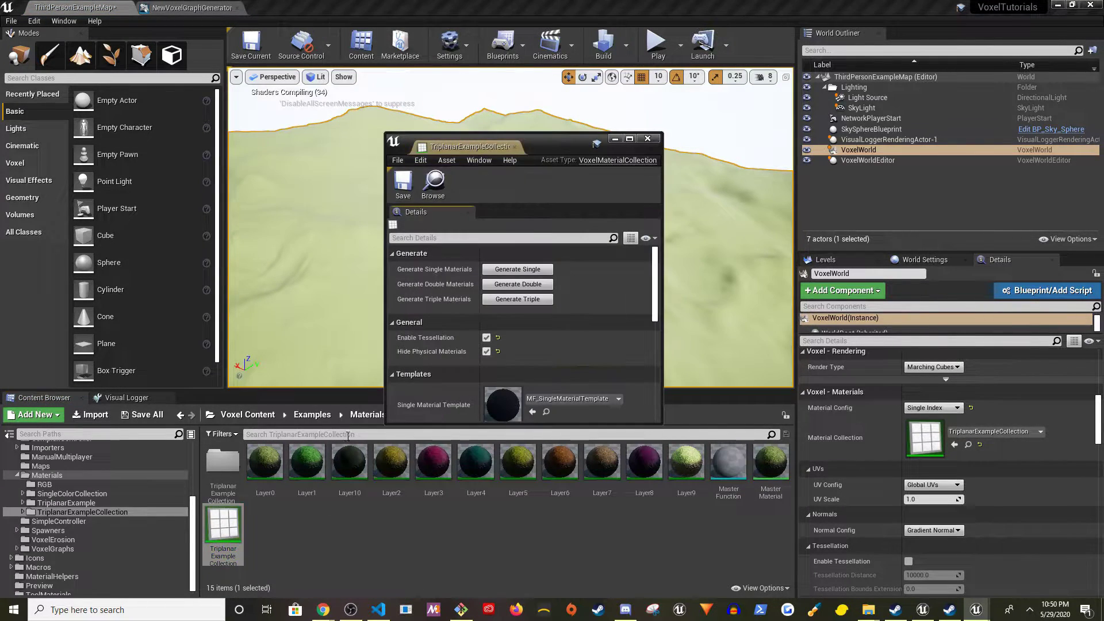
drag(462, 150, 489, 15)
scroll(538, 264, down, 10)
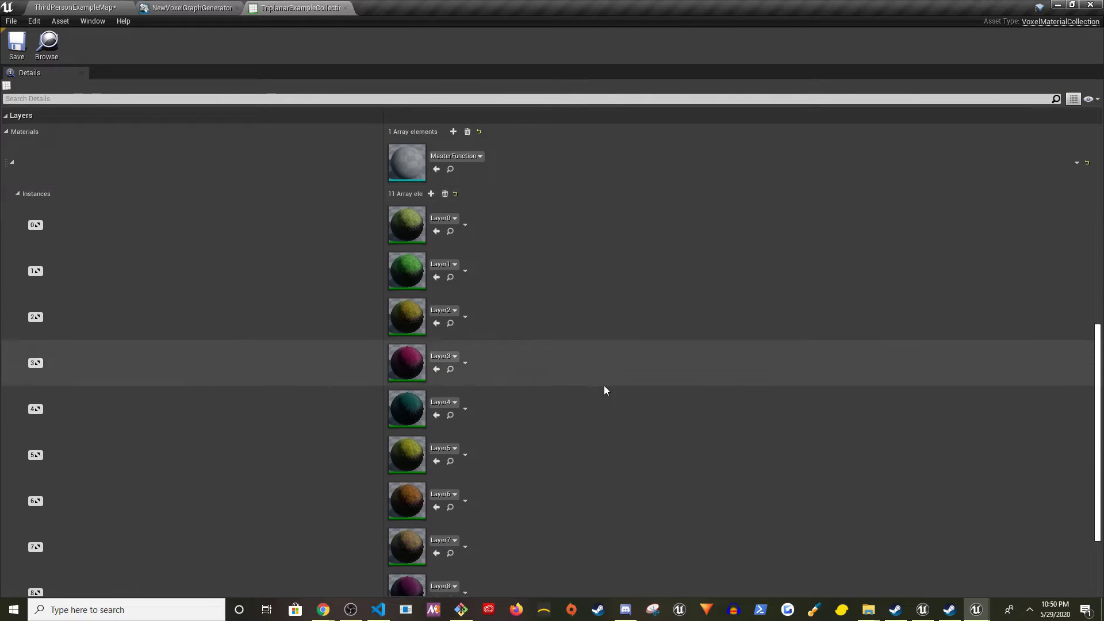
scroll(611, 382, up, 10)
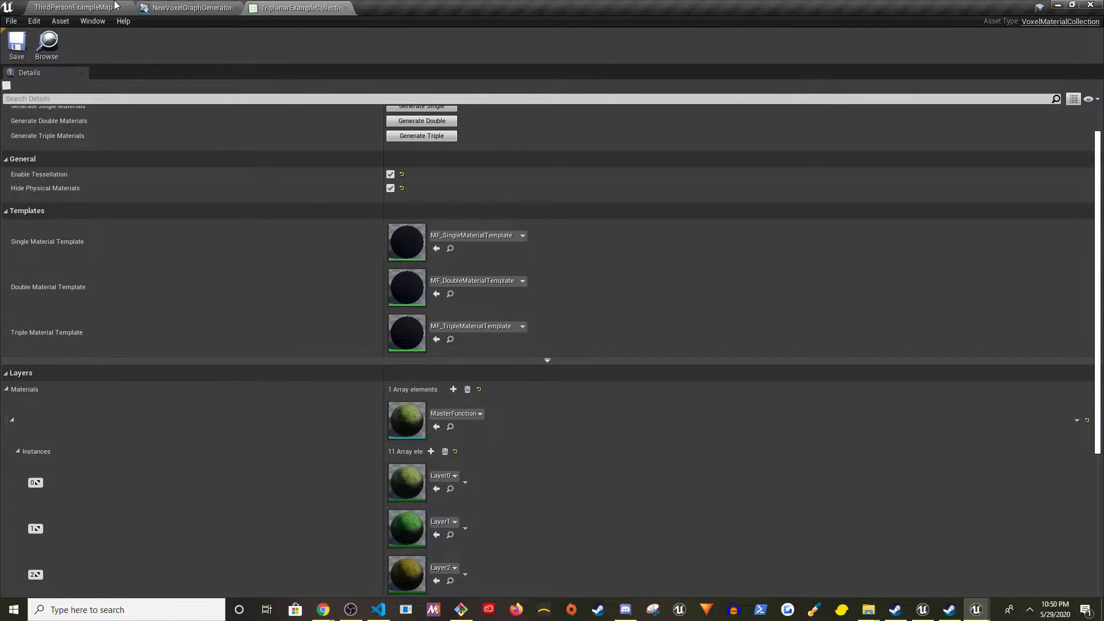
Assign SingleColorCollection as the VoxelWorld's material collection and save the ThirdPersonExampleMap level
click(75, 8)
click(1001, 433)
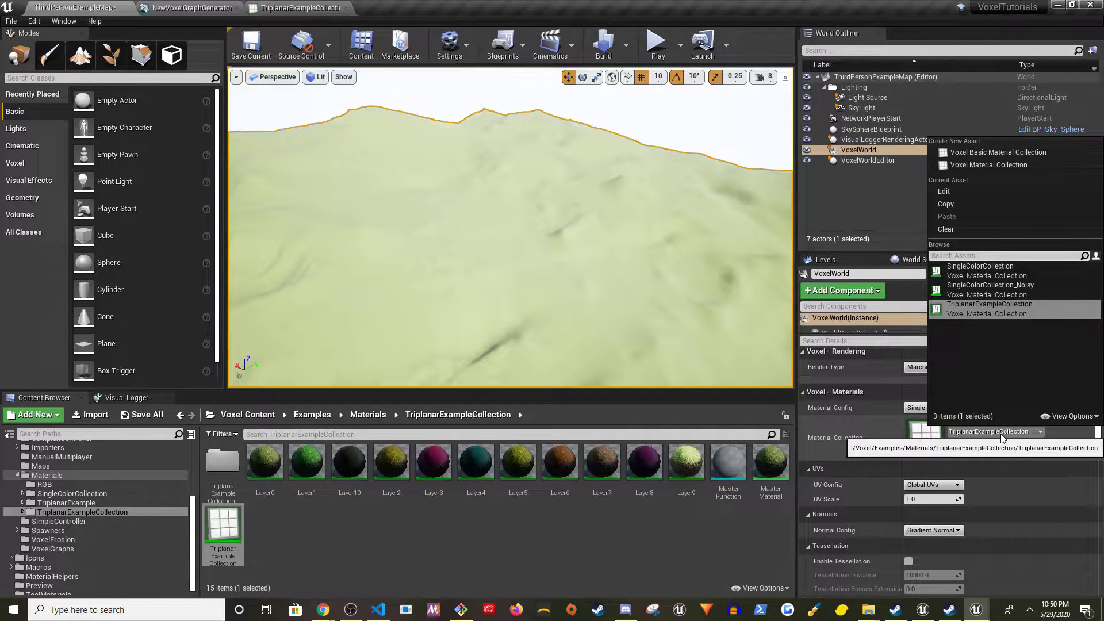
click(964, 269)
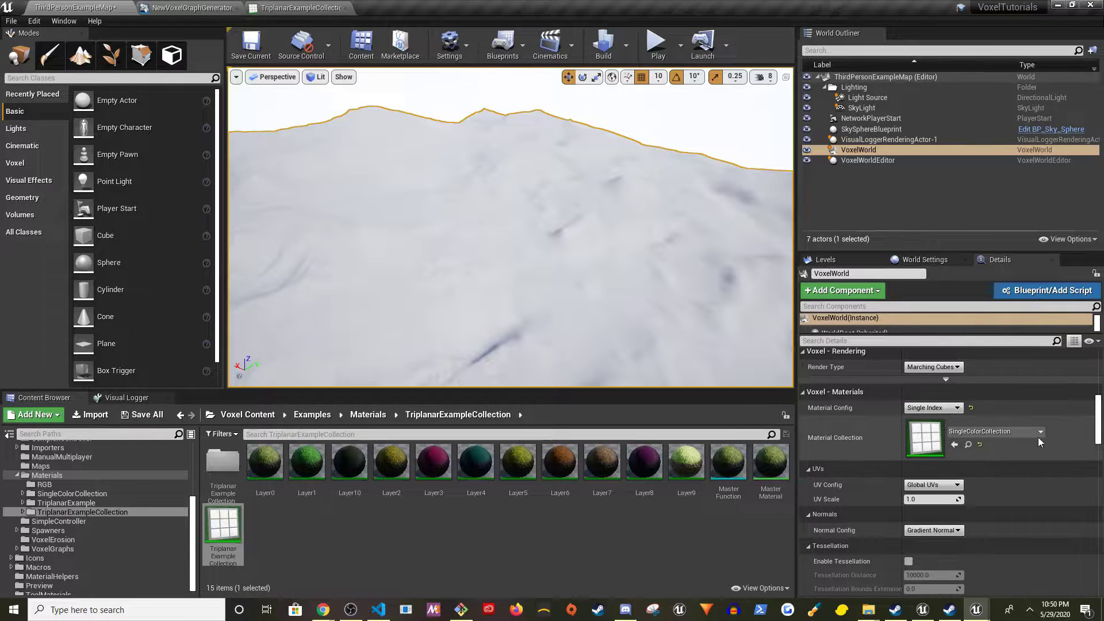
click(163, 415)
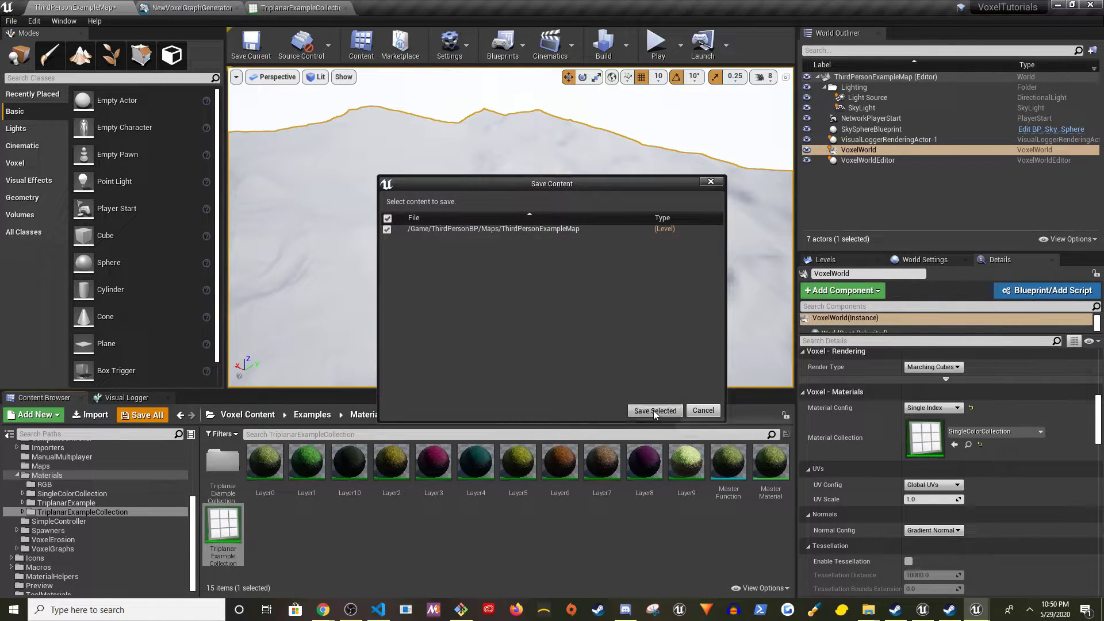
click(654, 409)
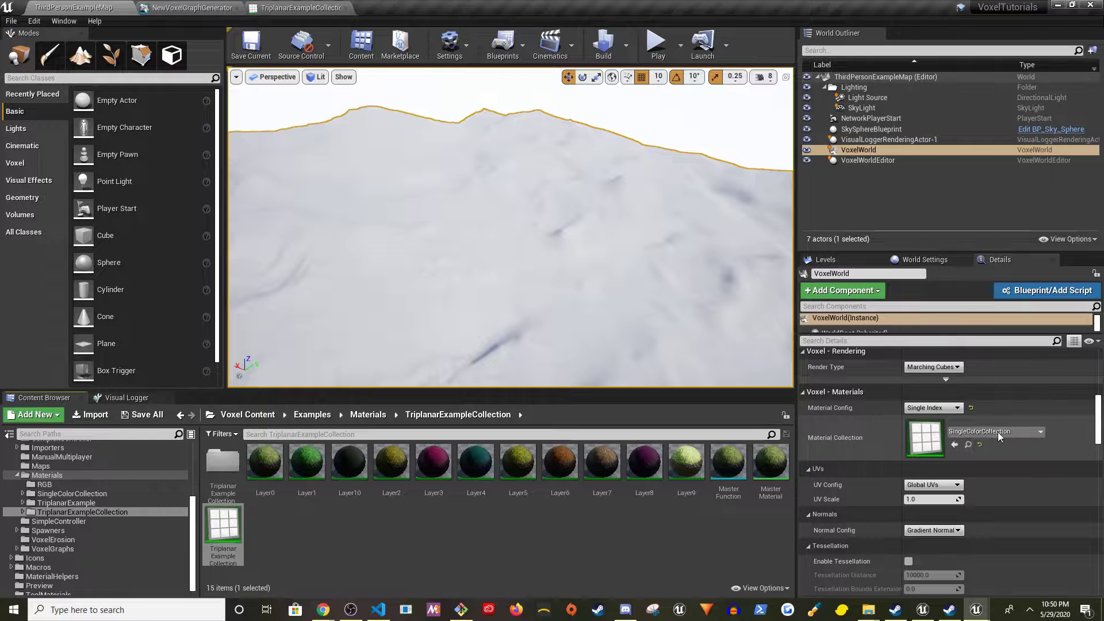
Open the SingleColorCollection asset in place of TriplanarExampleCollection and review its master function and layer instances
click(969, 446)
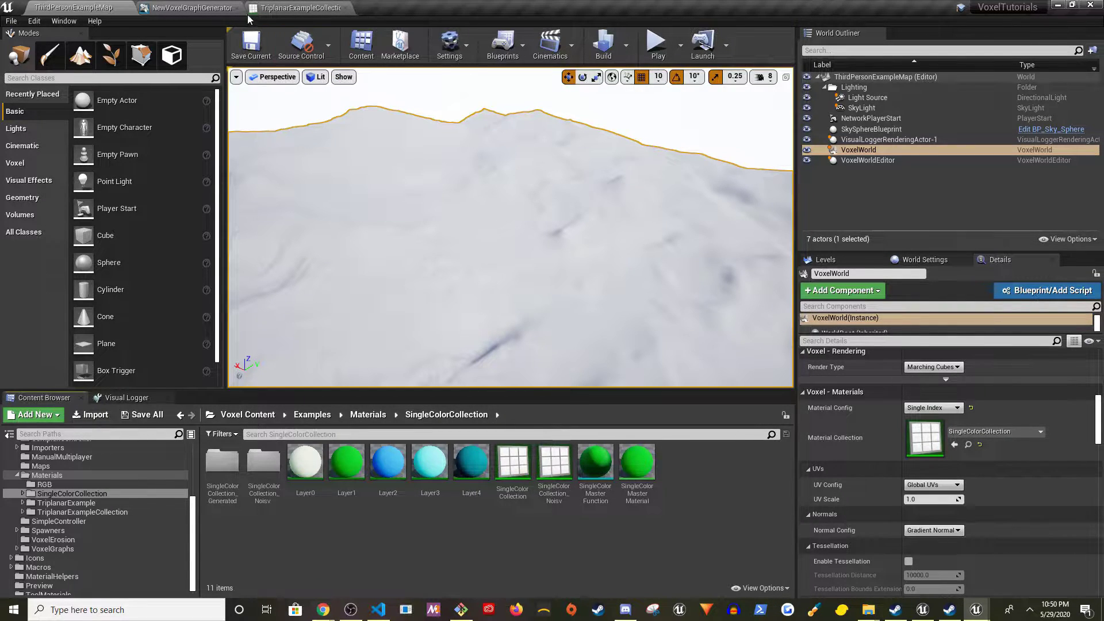
click(968, 444)
double_click(507, 469)
click(324, 9)
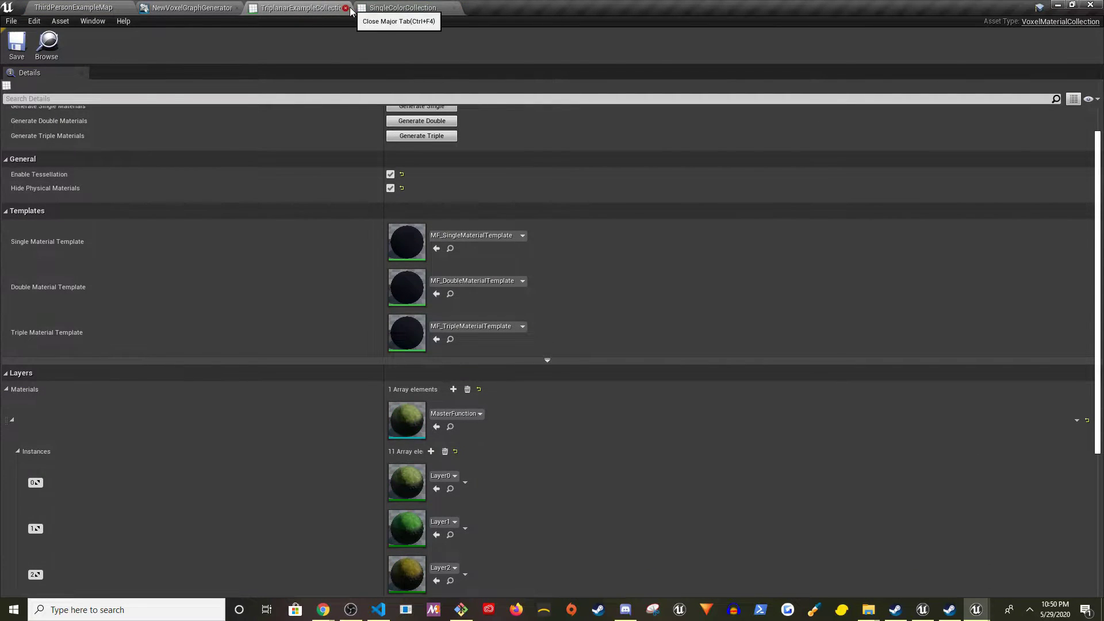
click(346, 8)
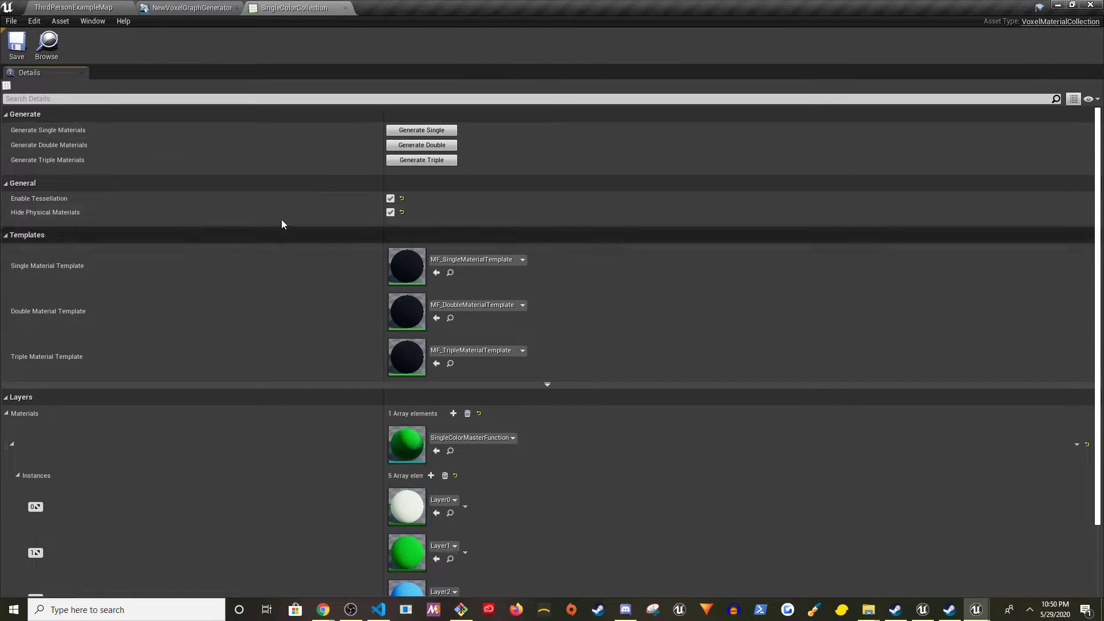
scroll(588, 254, down, 1)
scroll(598, 247, down, 2)
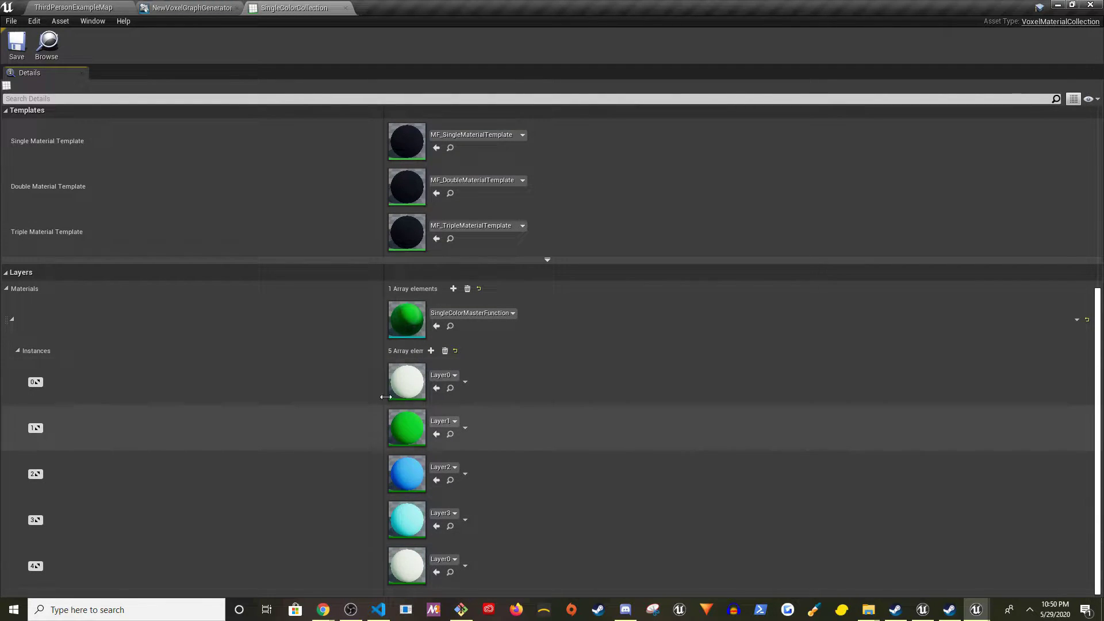
scroll(448, 509, up, 2)
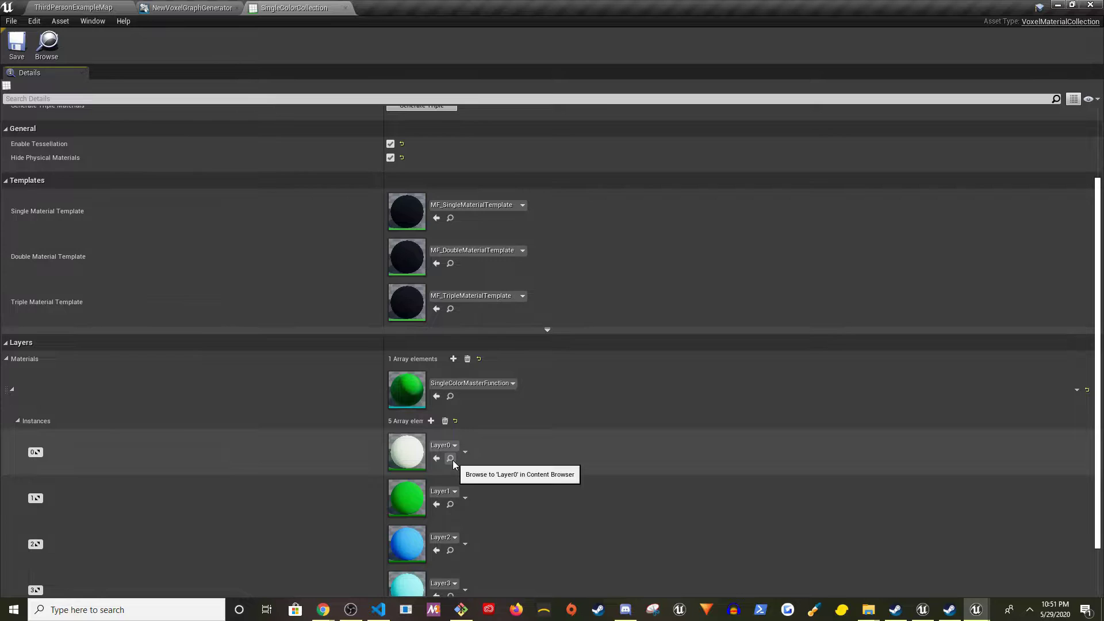
View the Layer0 material instance's parameters, and locate the collection's SingleColorMasterFunction among the project assets
click(451, 460)
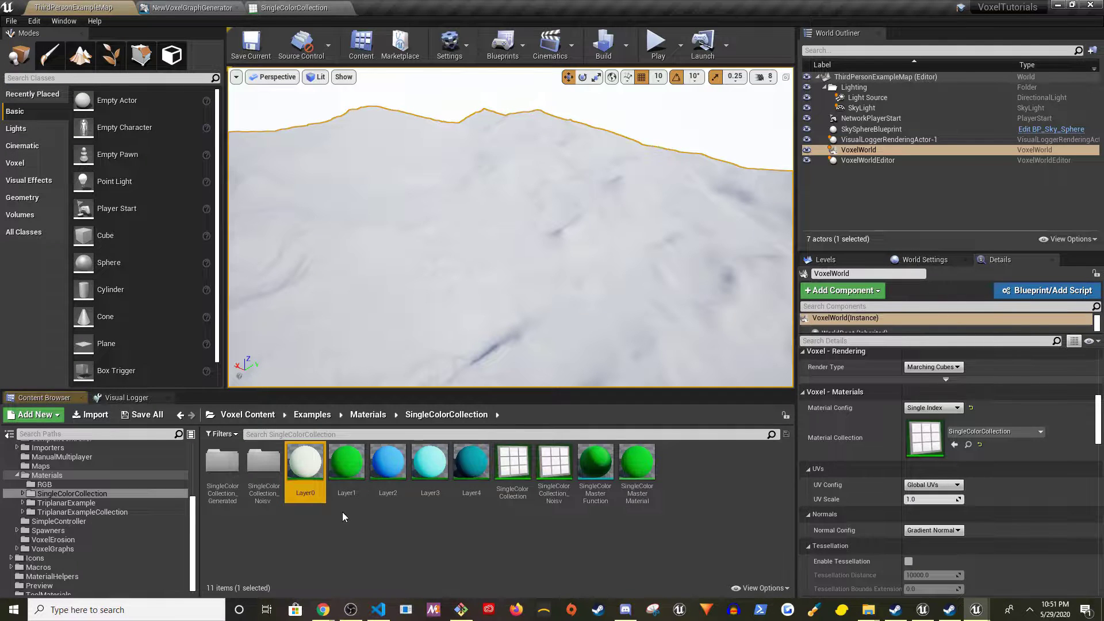
double_click(309, 460)
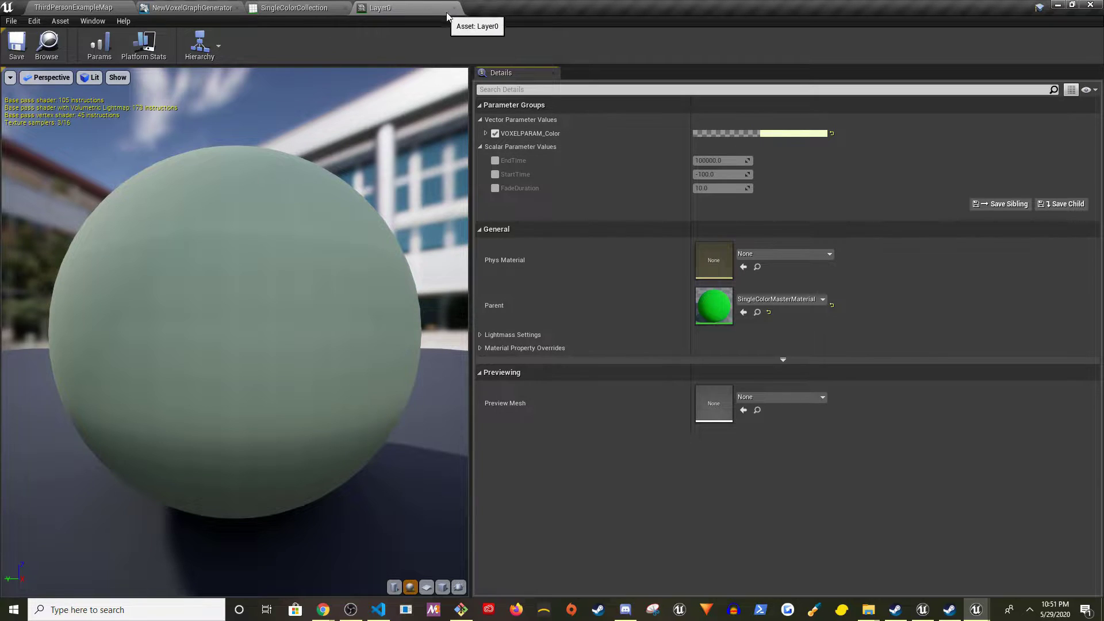
click(319, 7)
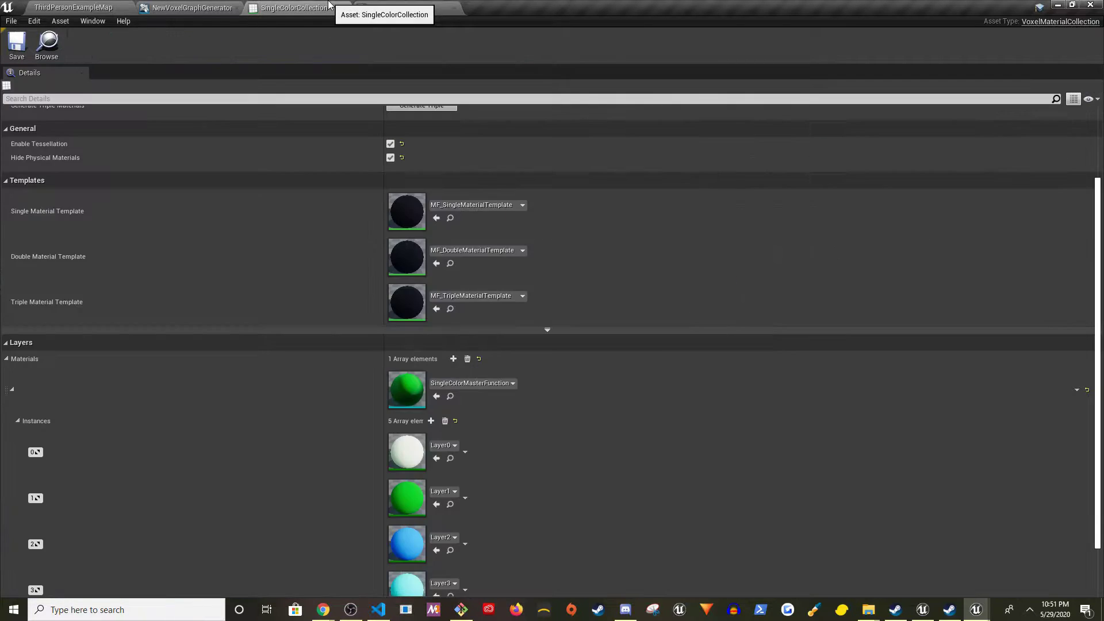
click(451, 398)
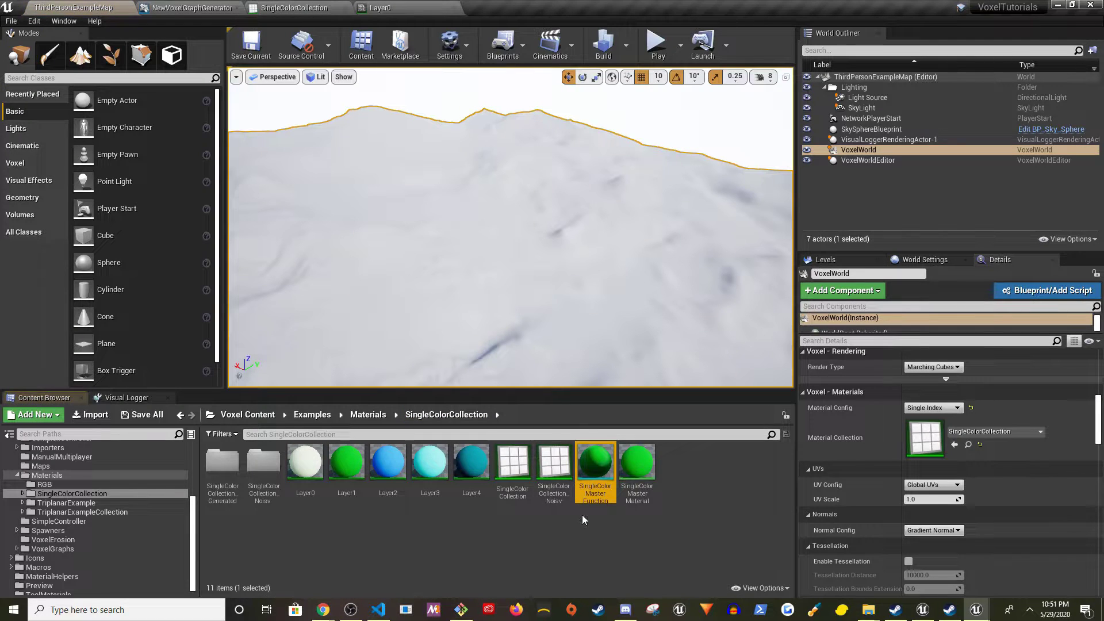
Open SingleColorMasterFunction by way of the SingleColorCollection asset and examine the nodes feeding its material attributes
double_click(598, 494)
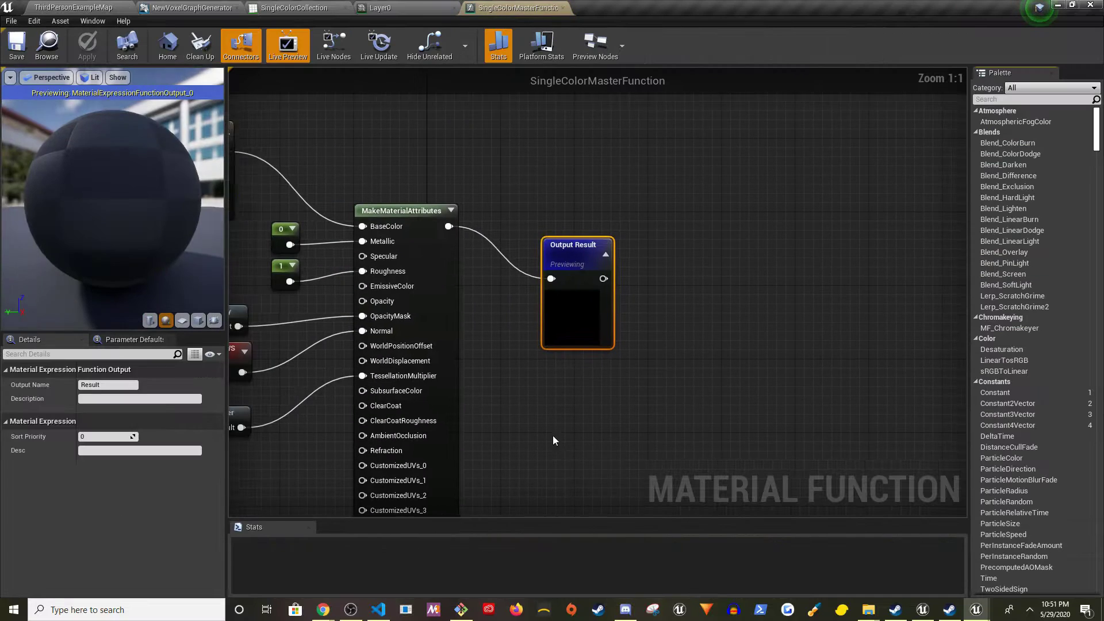
click(380, 8)
click(294, 8)
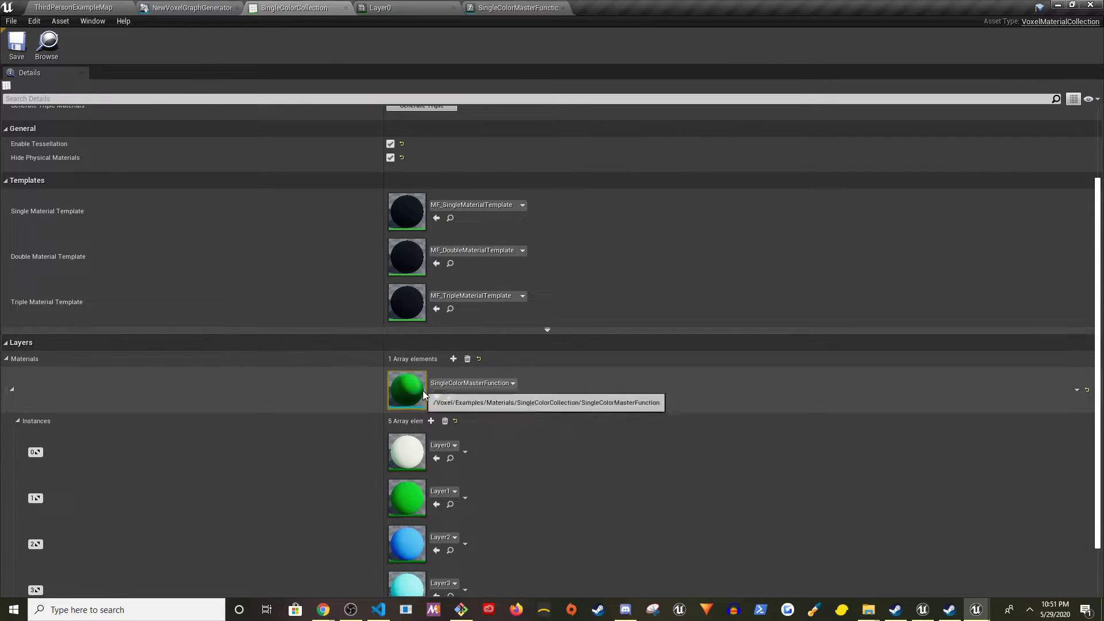
click(450, 397)
double_click(599, 458)
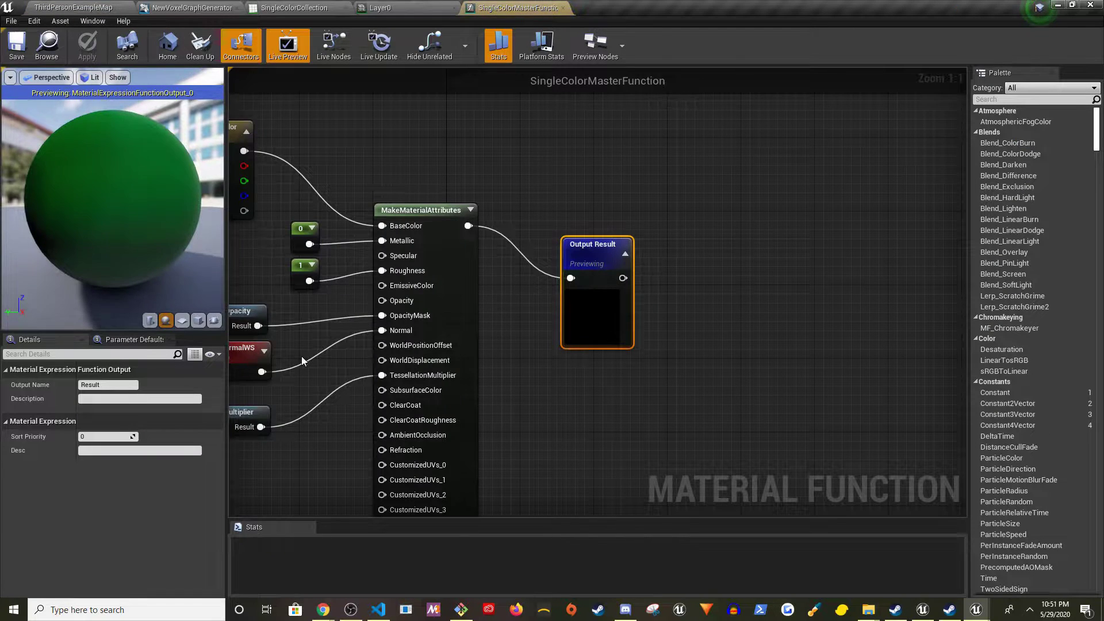
scroll(483, 333, up, 4)
right_drag(408, 281, 318, 316)
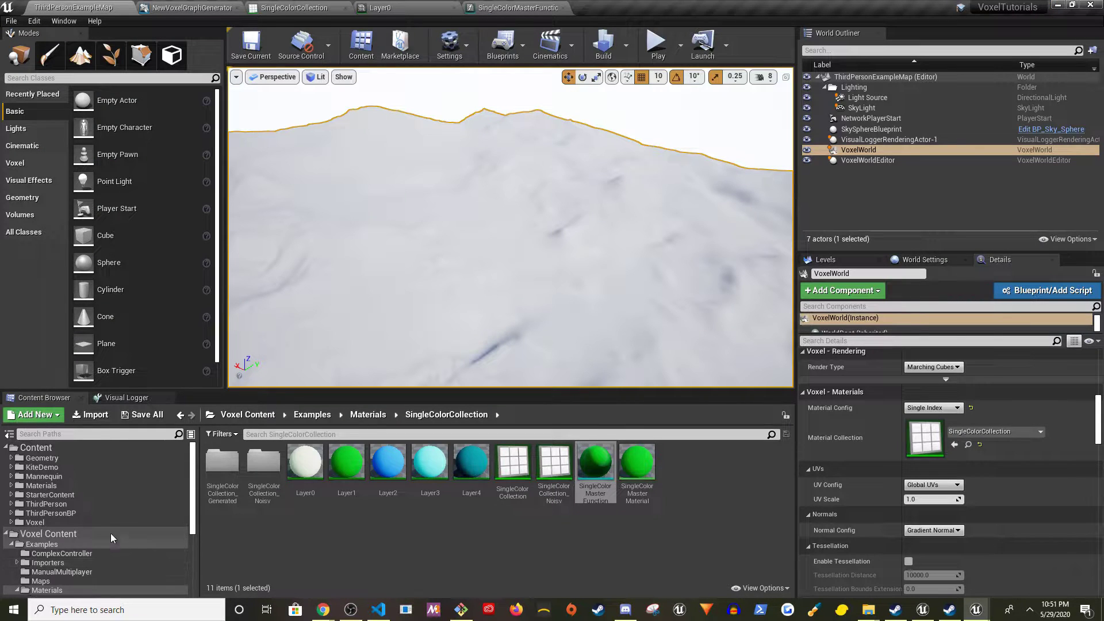
Add the StarterContent texture T_Brick_Clay_New_D to the SingleColorMasterFunction graph as a Texture Sample above the VOXELPARAM_Color node
click(11, 495)
scroll(30, 529, down, 2)
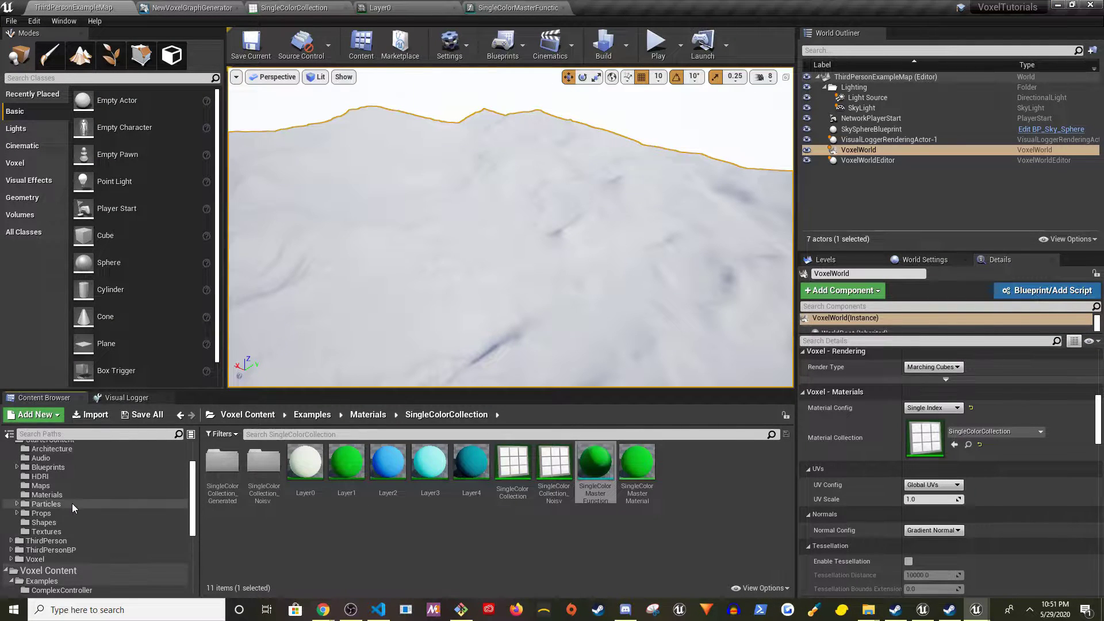
click(33, 532)
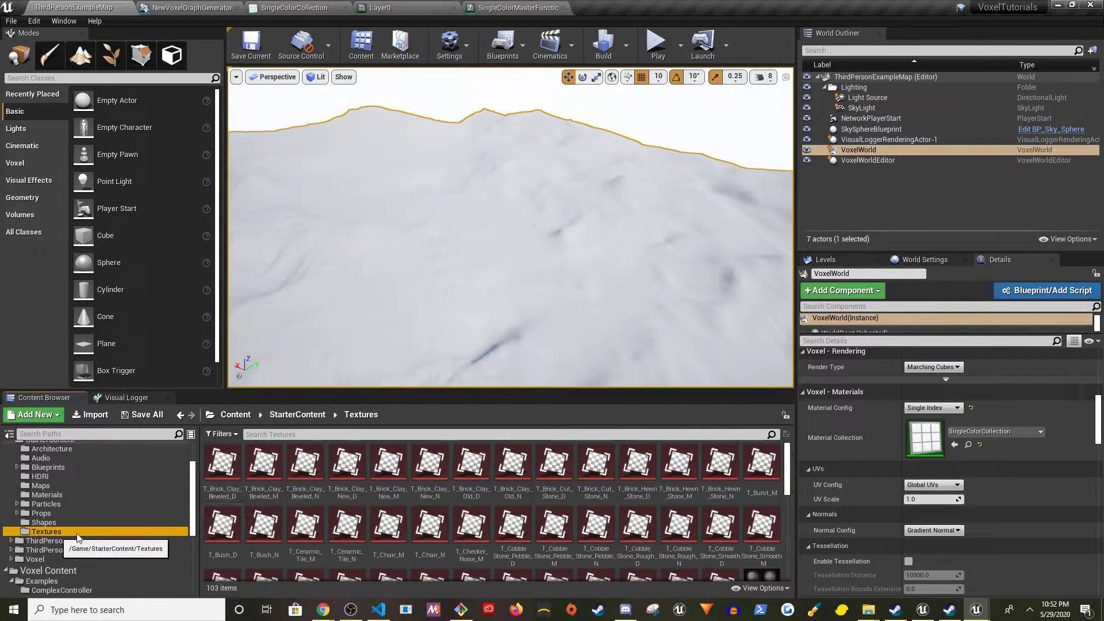
click(407, 437)
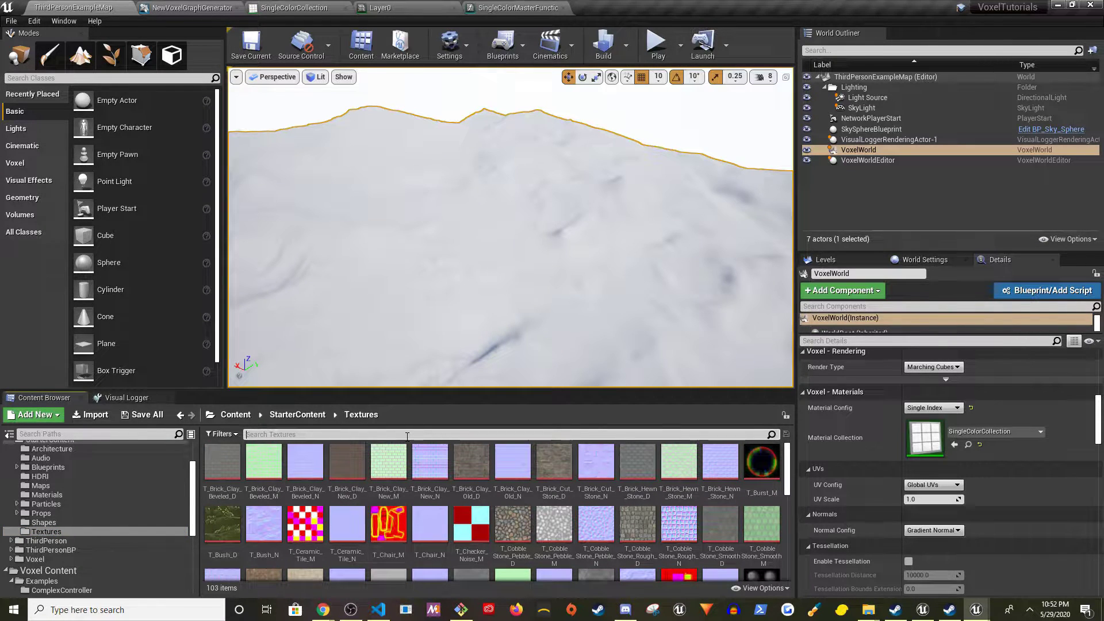
text(mi)
key(BackSpace)
key(BackSpace)
click(348, 469)
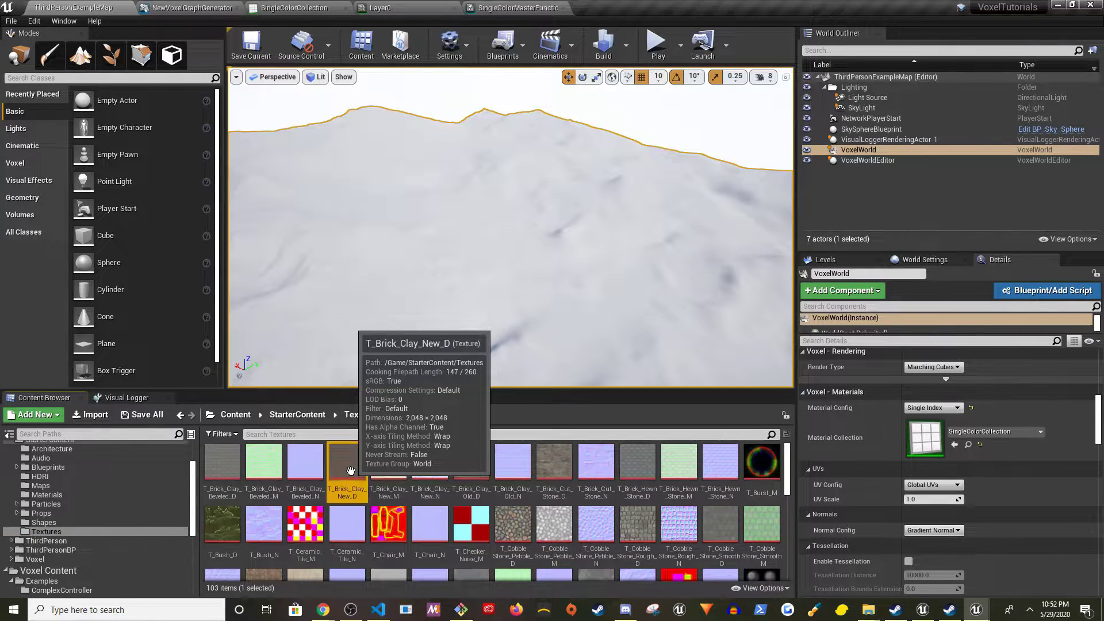
drag(366, 461, 362, 191)
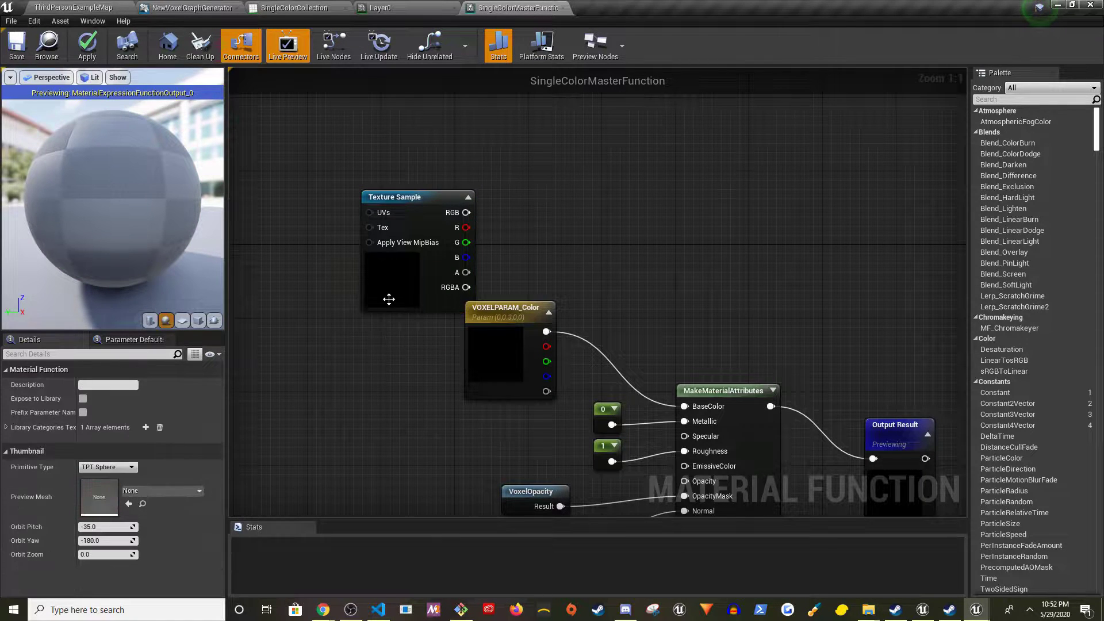
drag(387, 301, 473, 246)
right_drag(384, 222, 376, 234)
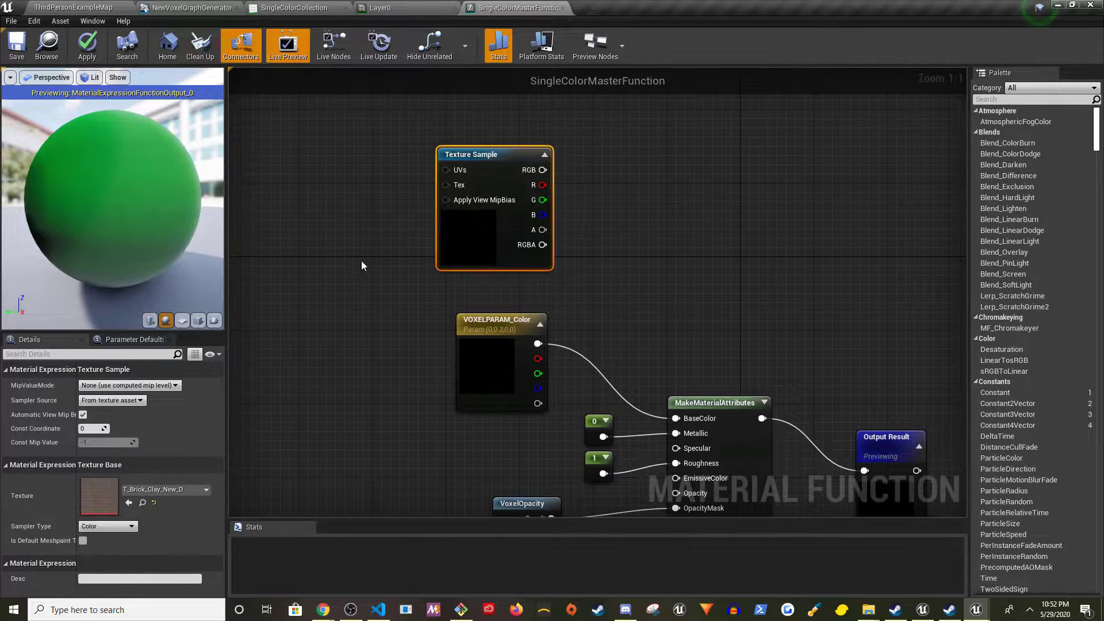
Convert the brick Texture Sample to a parameter named Texture
right_click(490, 154)
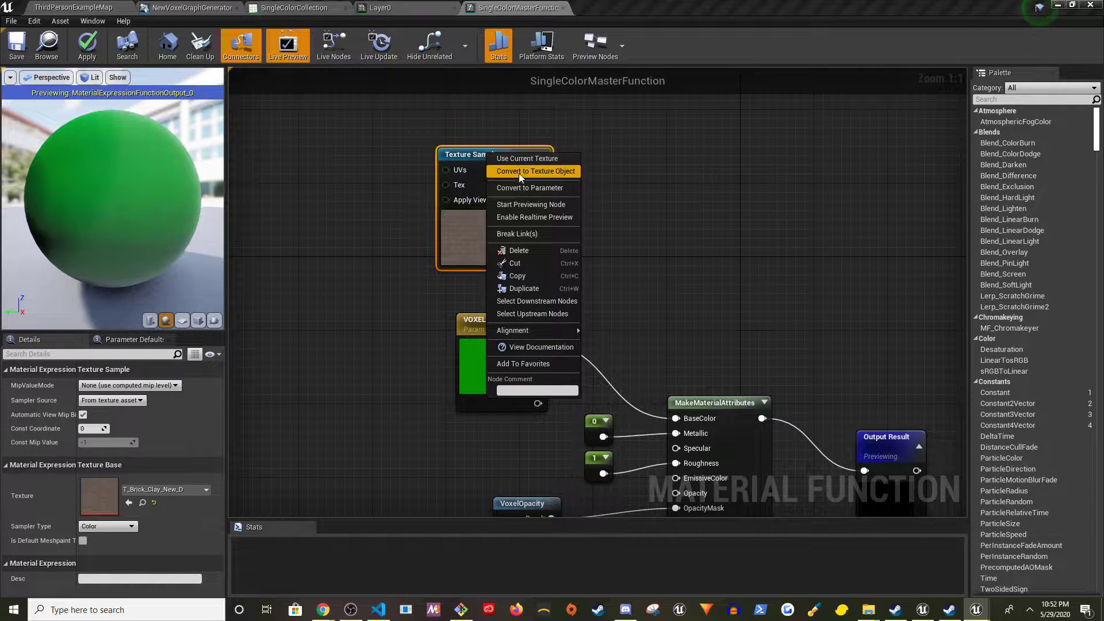
click(527, 188)
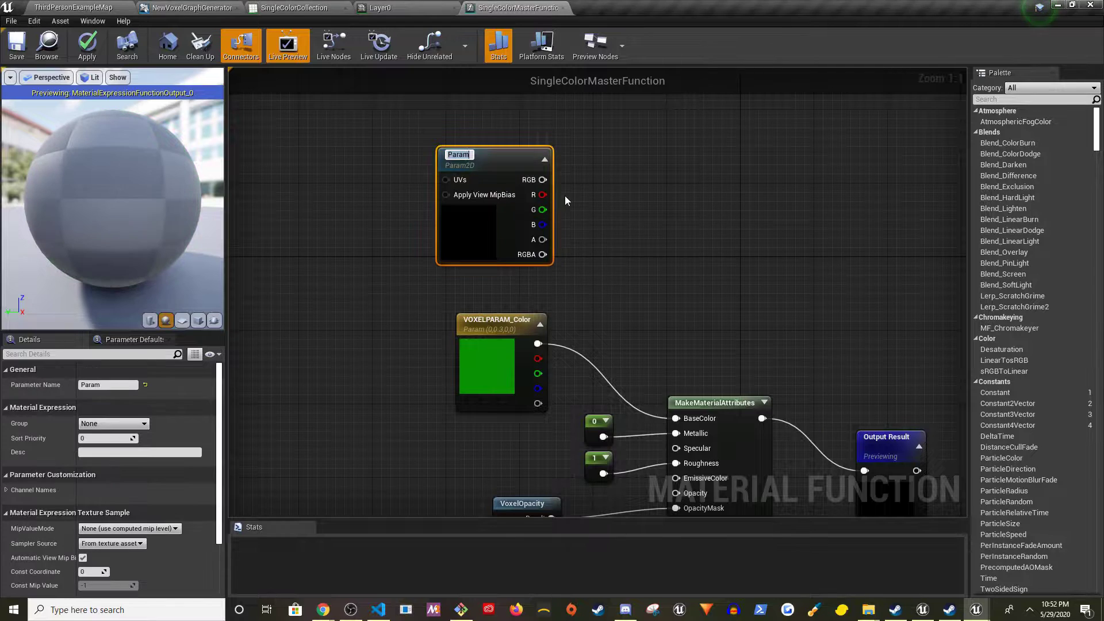
text(Texture)
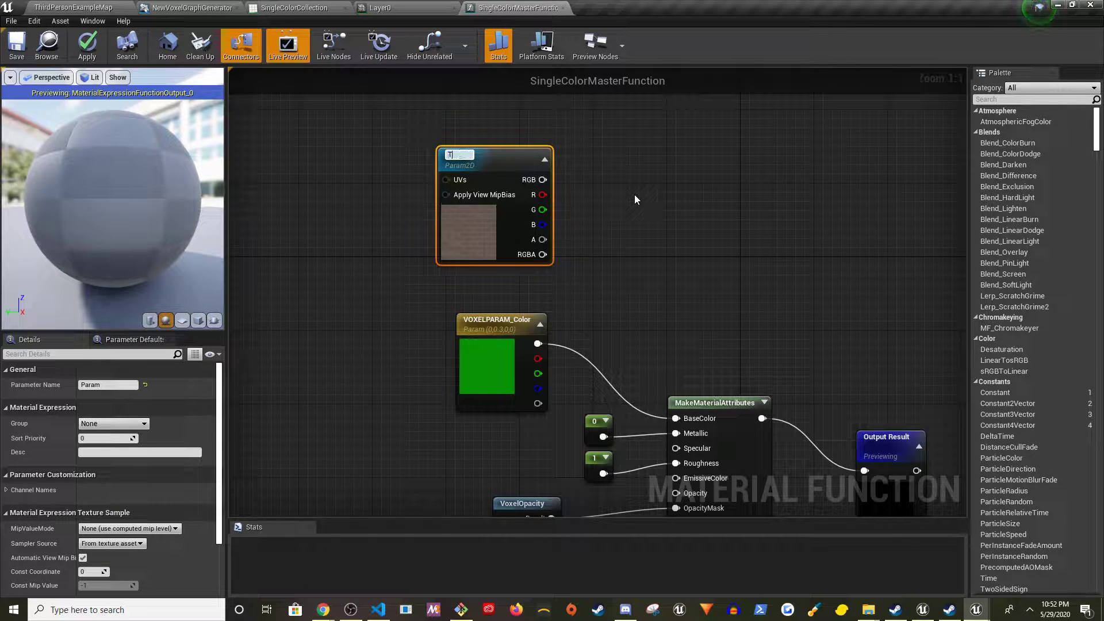
key(Return)
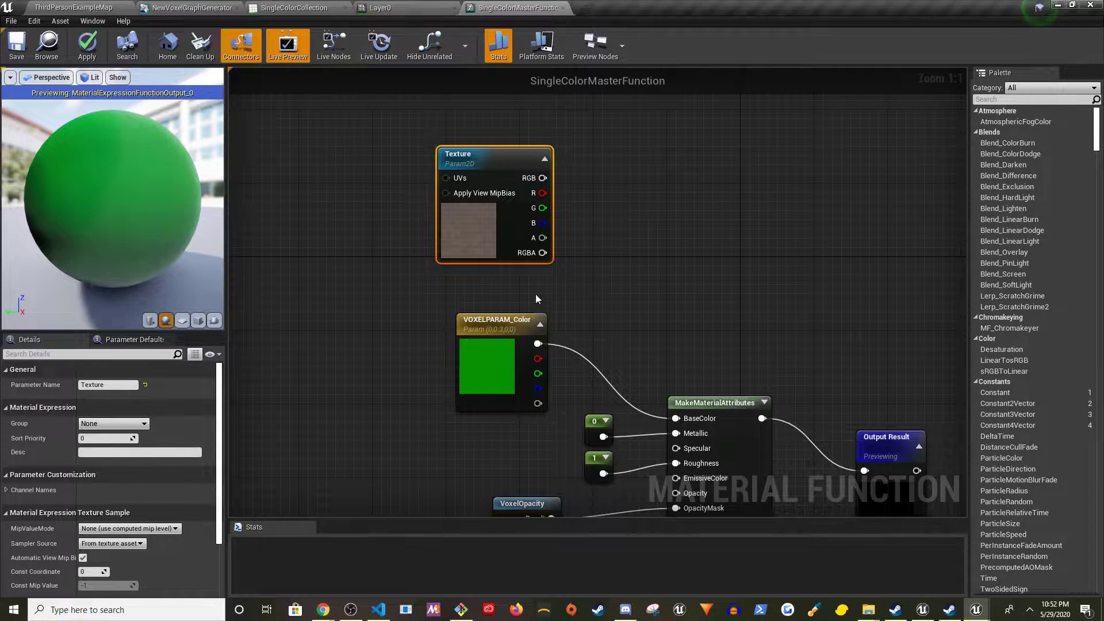
Disconnect and delete the VOXELPARAM_Color node, moving the Texture parameter into its place
click(534, 344)
alt+click(535, 344)
drag(507, 327, 325, 164)
drag(496, 171, 494, 308)
right_drag(606, 306, 454, 246)
click(357, 144)
key(Delete)
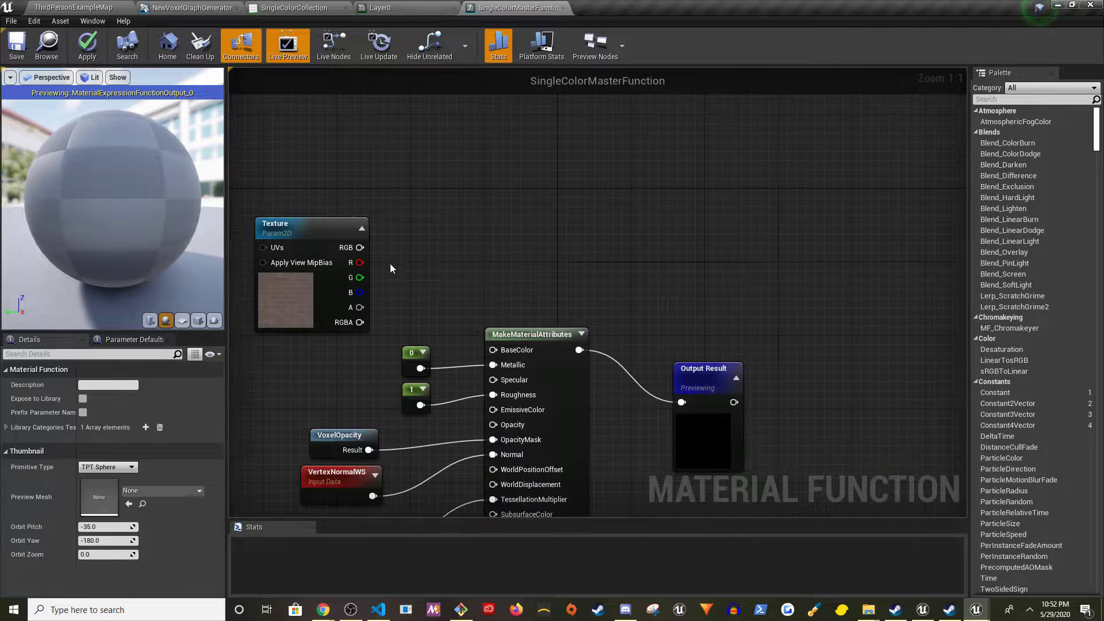
Connect the Texture parameter's RGB output to BaseColor, apply the changes to the master function and close it
drag(360, 247, 493, 350)
right_drag(486, 285, 623, 279)
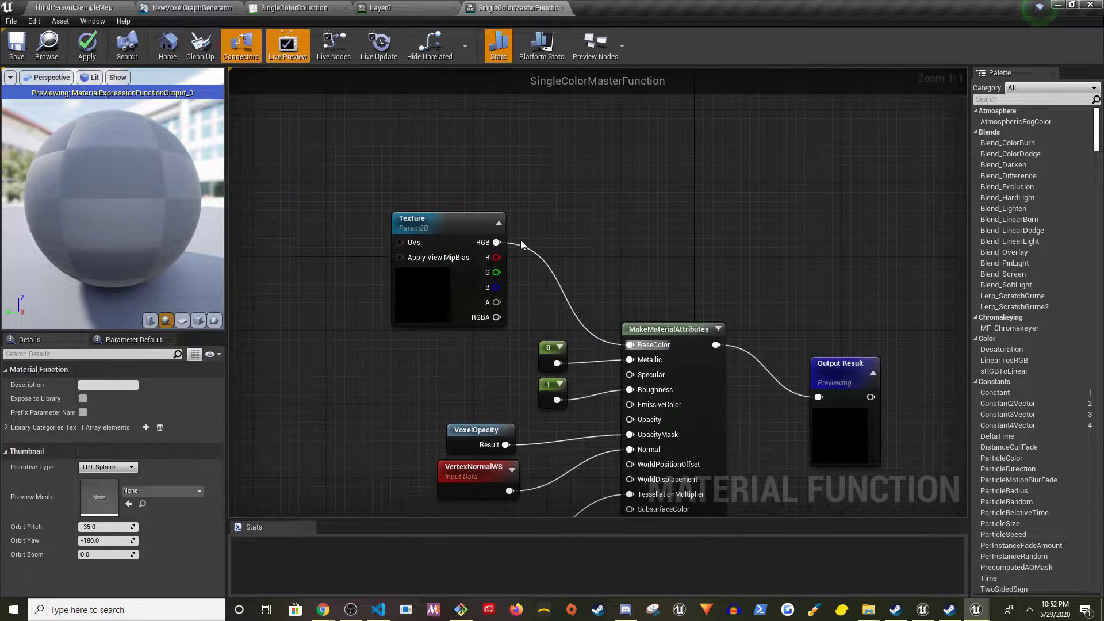
click(87, 46)
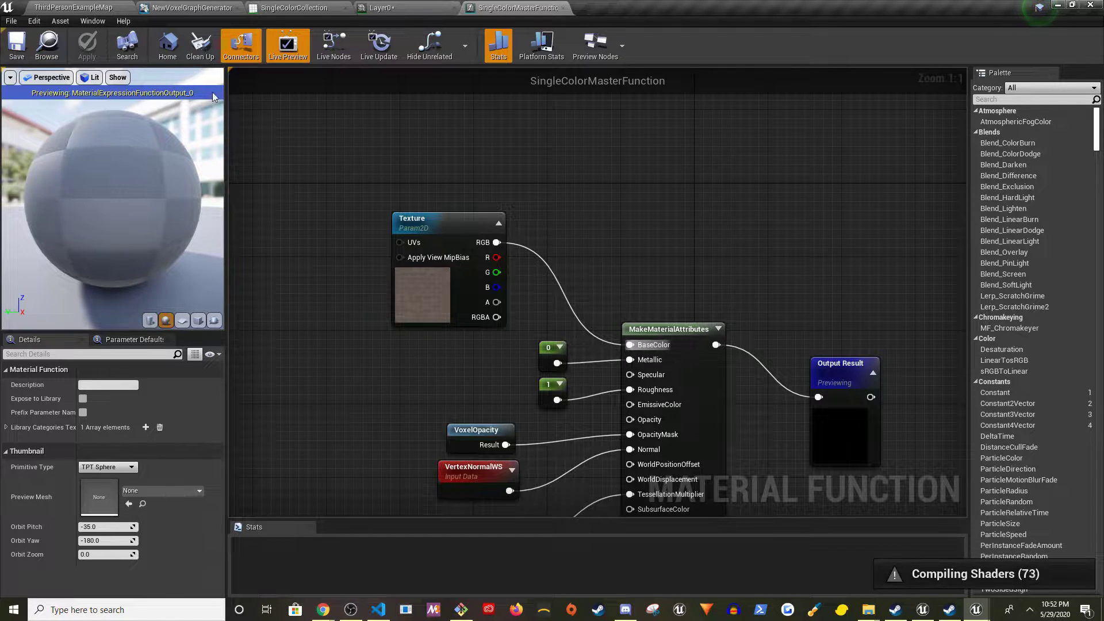
click(564, 8)
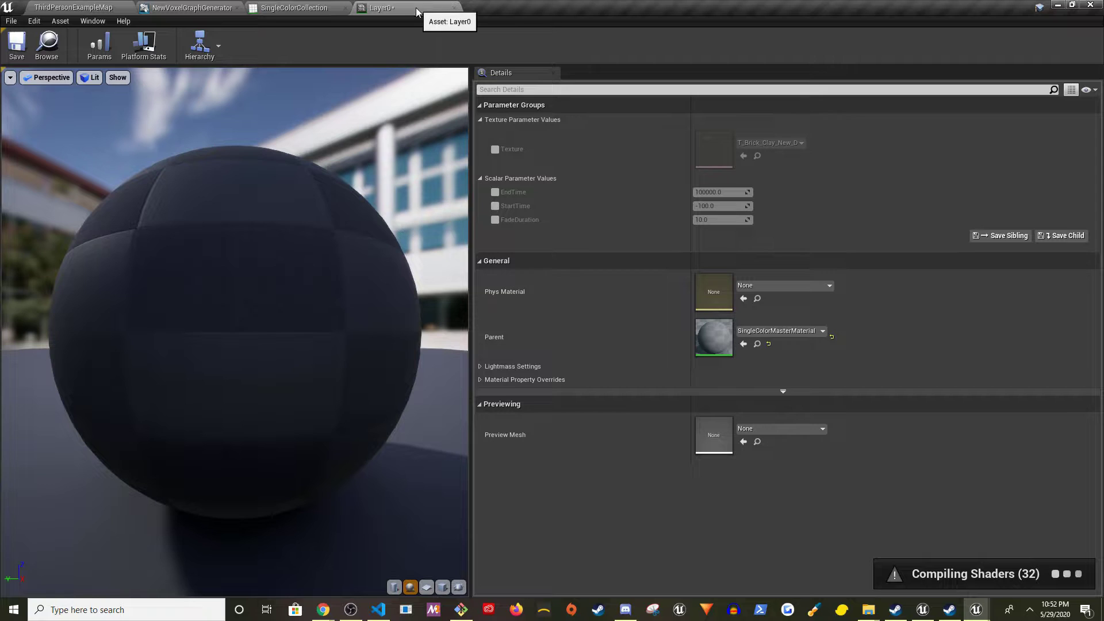
Toggle Layer0's Texture override on and back off, and inspect the material on the preview sphere
click(495, 150)
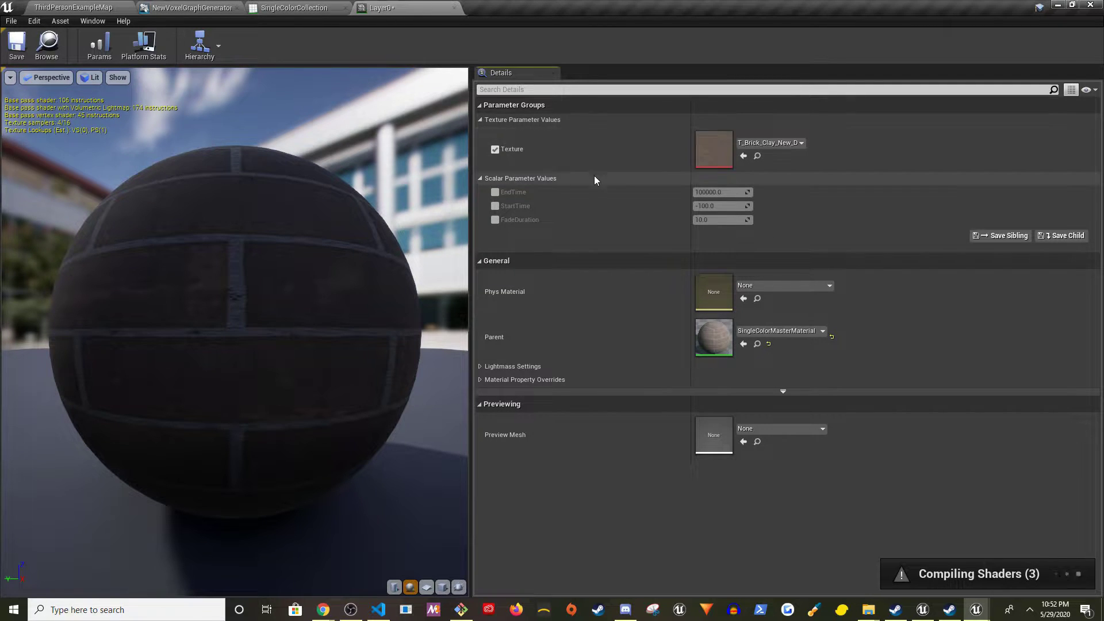
click(495, 150)
drag(336, 173, 336, 205)
scroll(288, 231, up, 3)
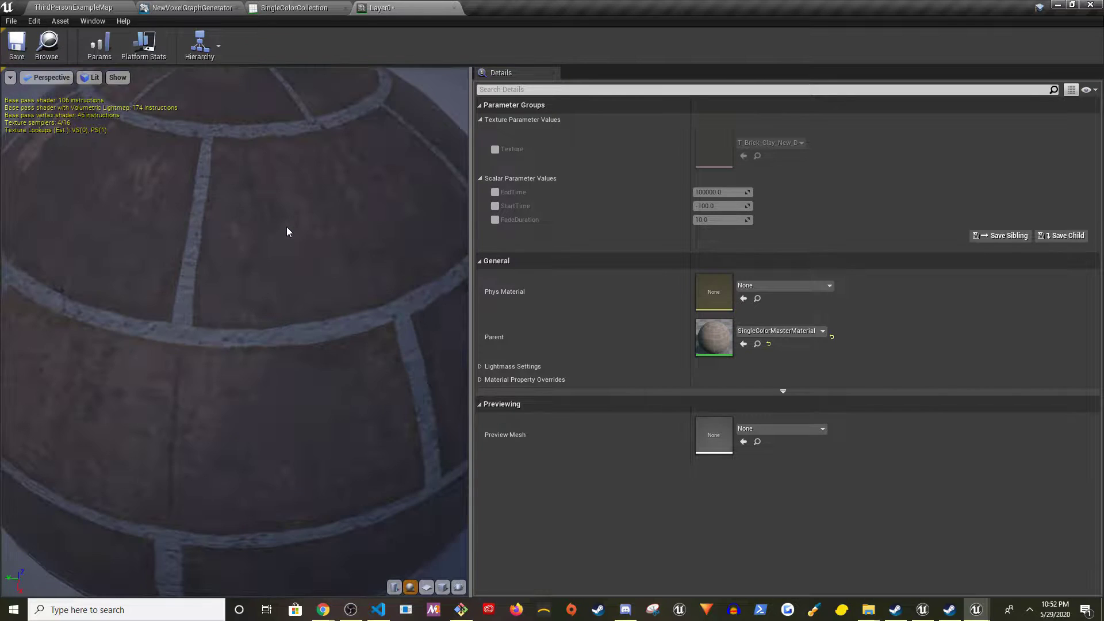
scroll(288, 230, down, 3)
scroll(223, 257, up, 2)
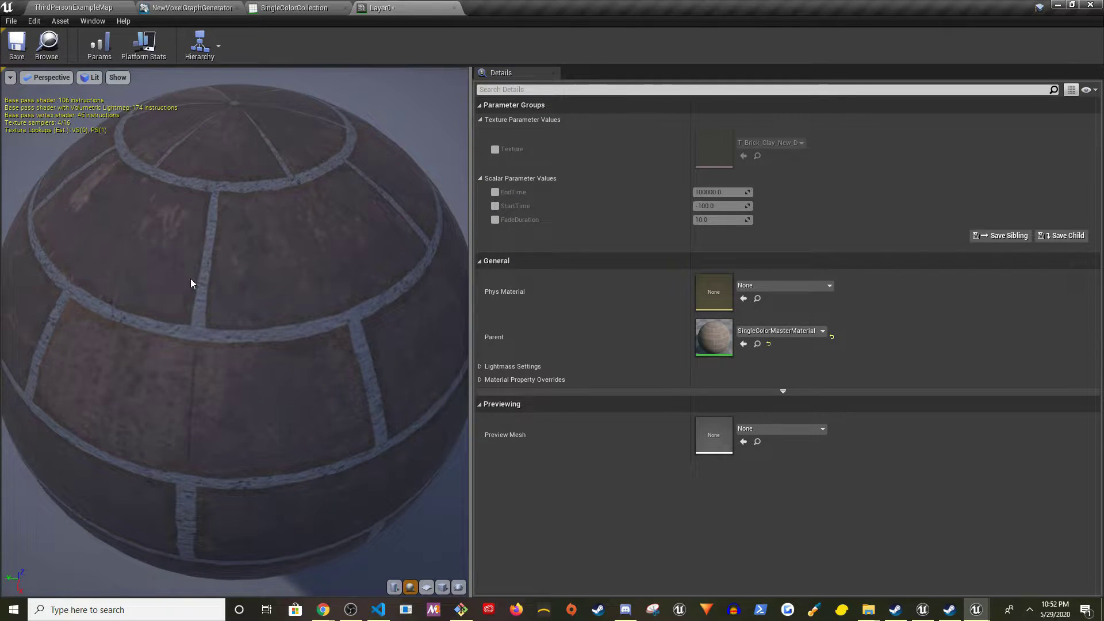
scroll(195, 281, down, 2)
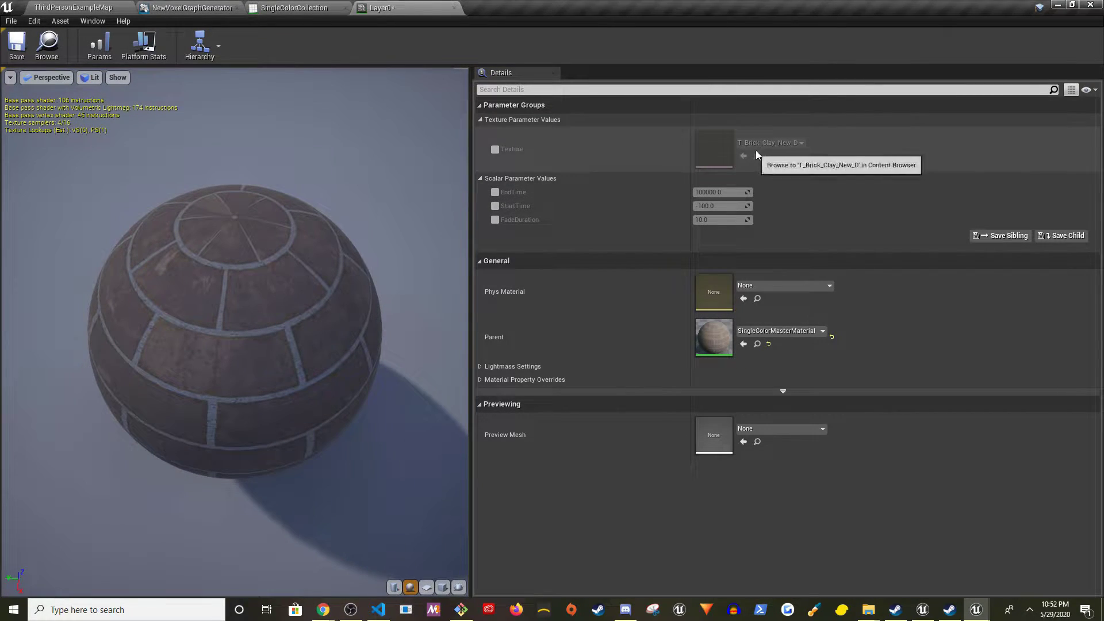
Reopen SingleColorMasterFunction from the SingleColorCollection asset and check the Texture parameter's default texture settings
click(331, 8)
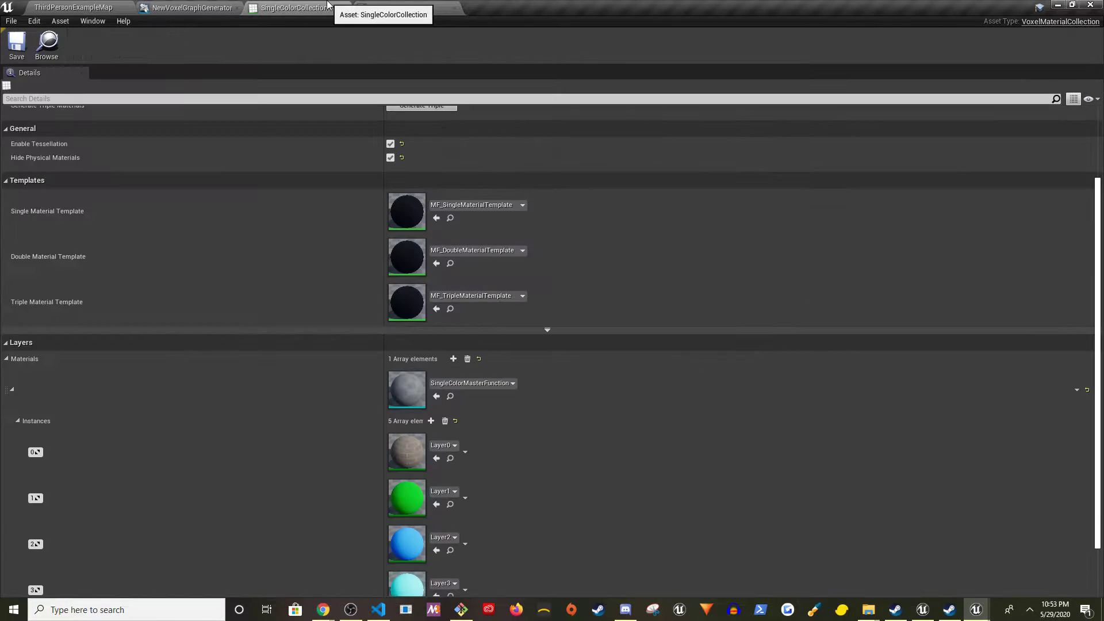
click(451, 396)
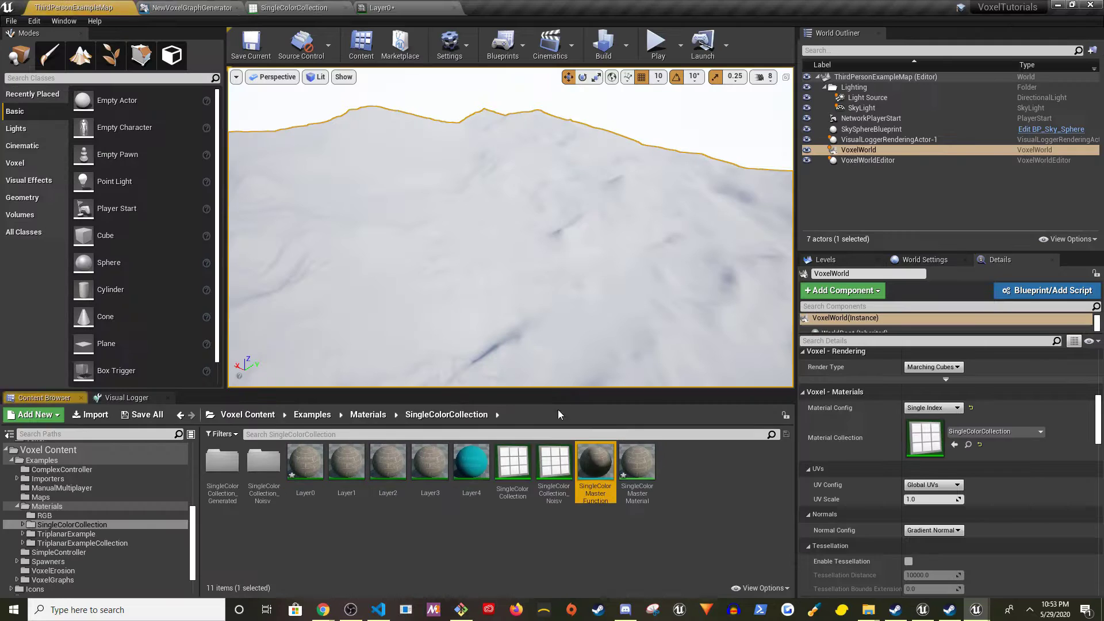
double_click(596, 471)
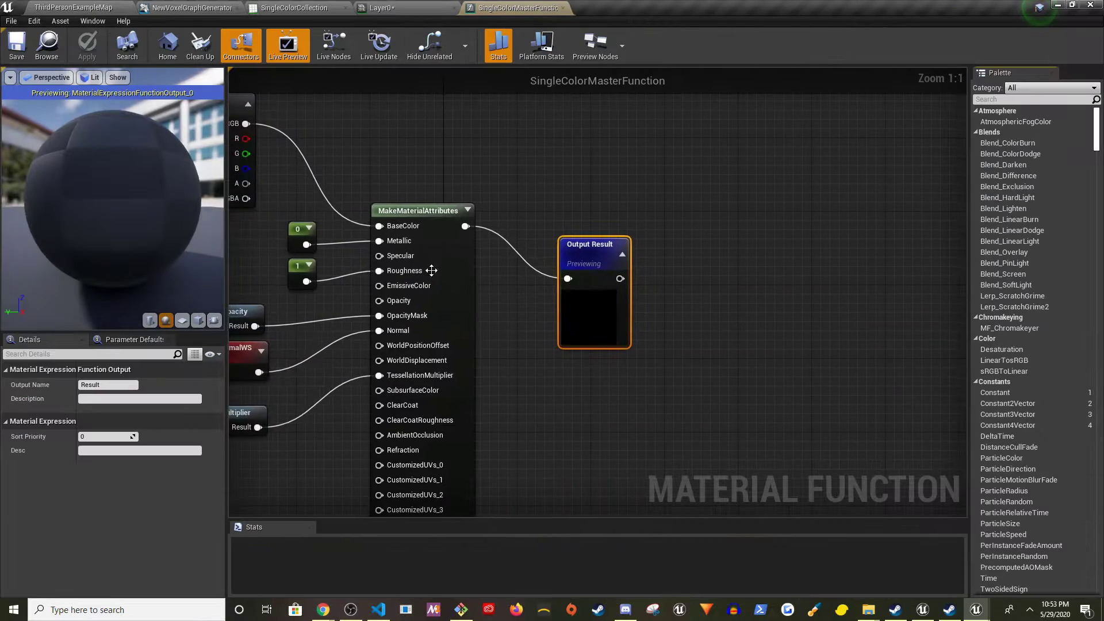
right_drag(432, 269, 681, 390)
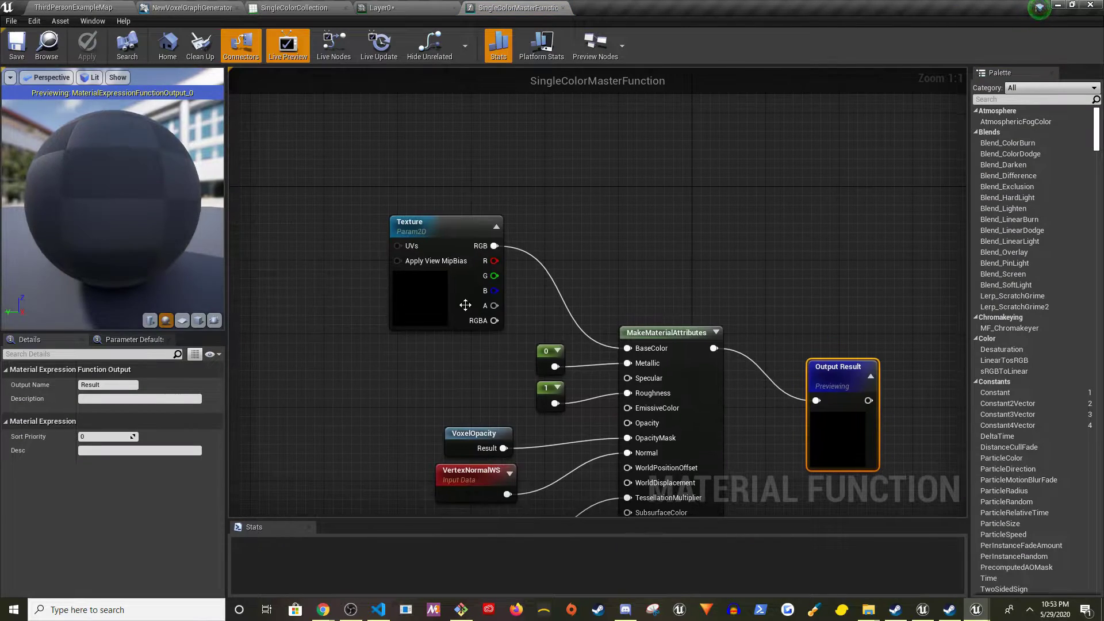
click(427, 308)
scroll(161, 469, down, 2)
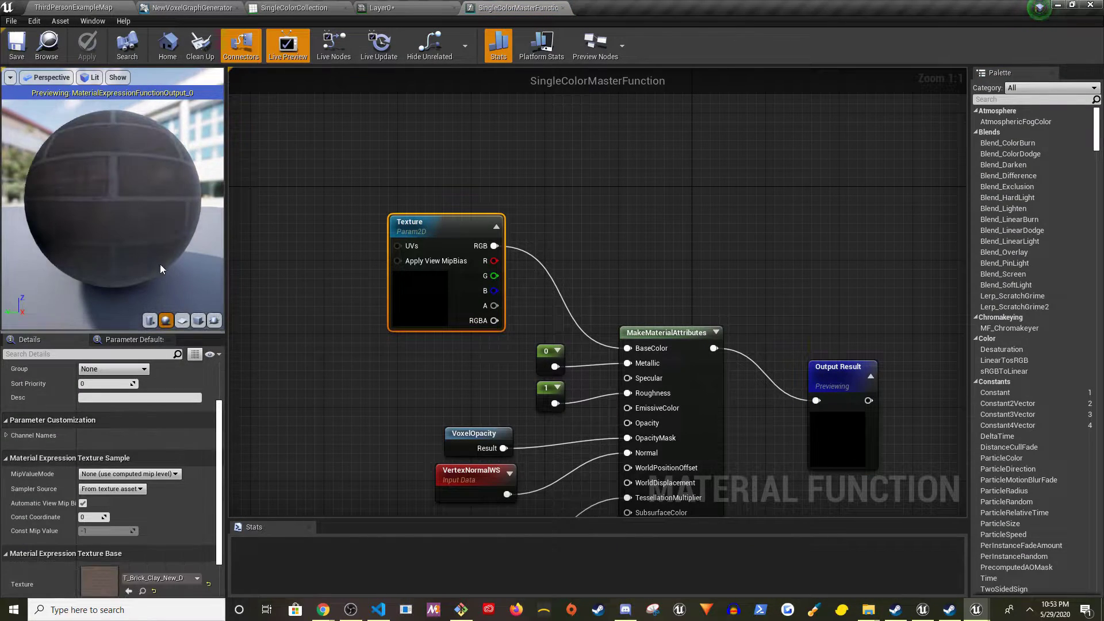
Filter the StarterContent Textures folder by "_D" and preview the T_Ground_Gravel_D texture
click(97, 4)
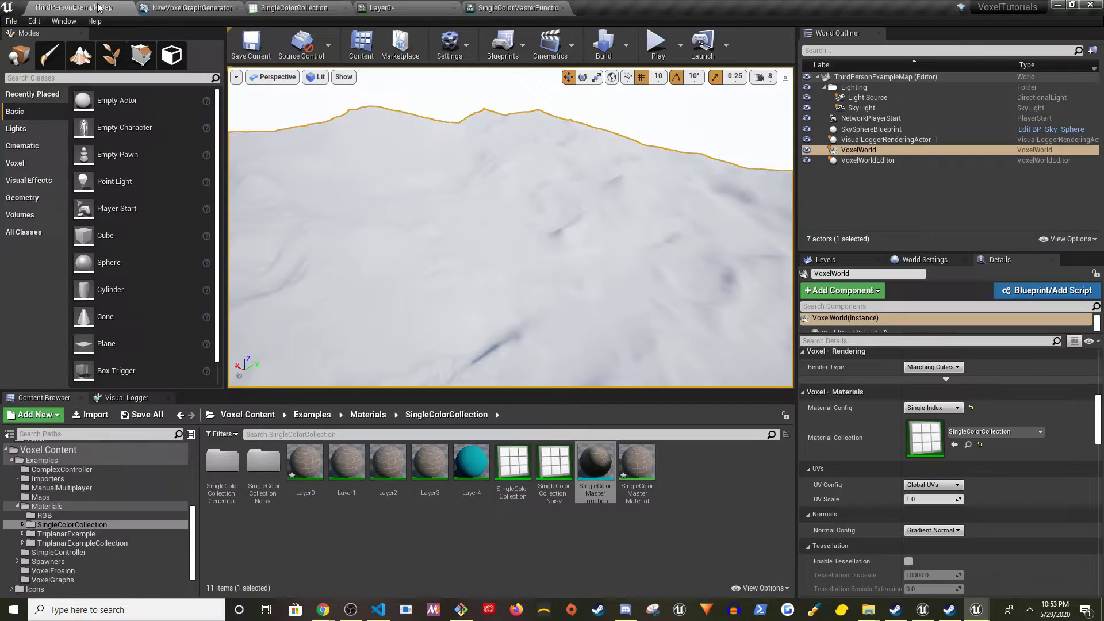
scroll(140, 516, up, 3)
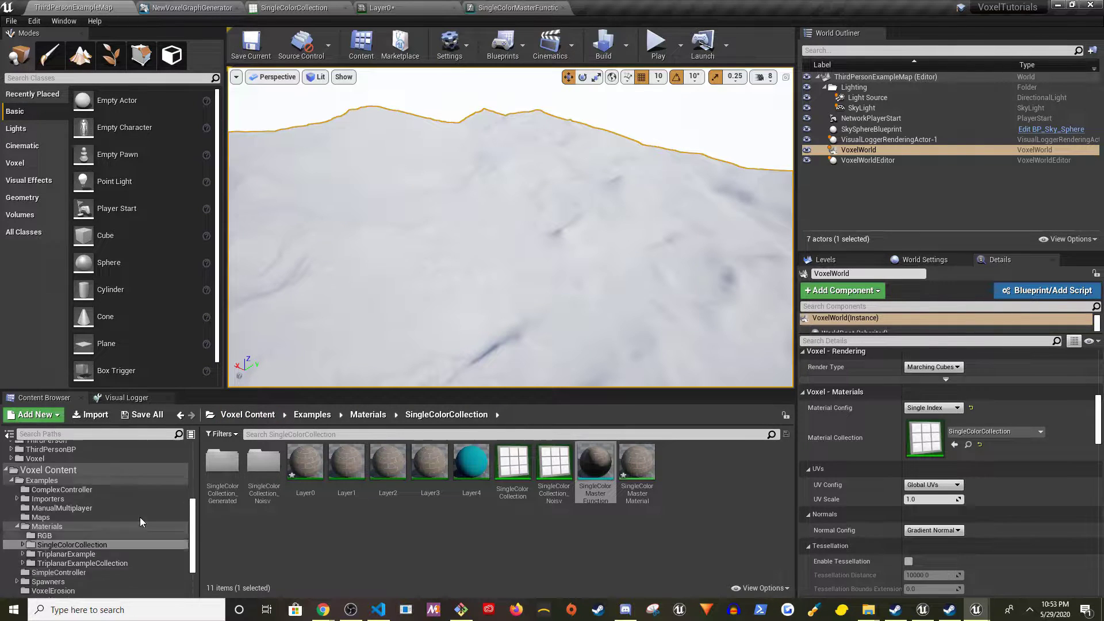
click(54, 486)
text(_D)
click(443, 478)
double_click(443, 478)
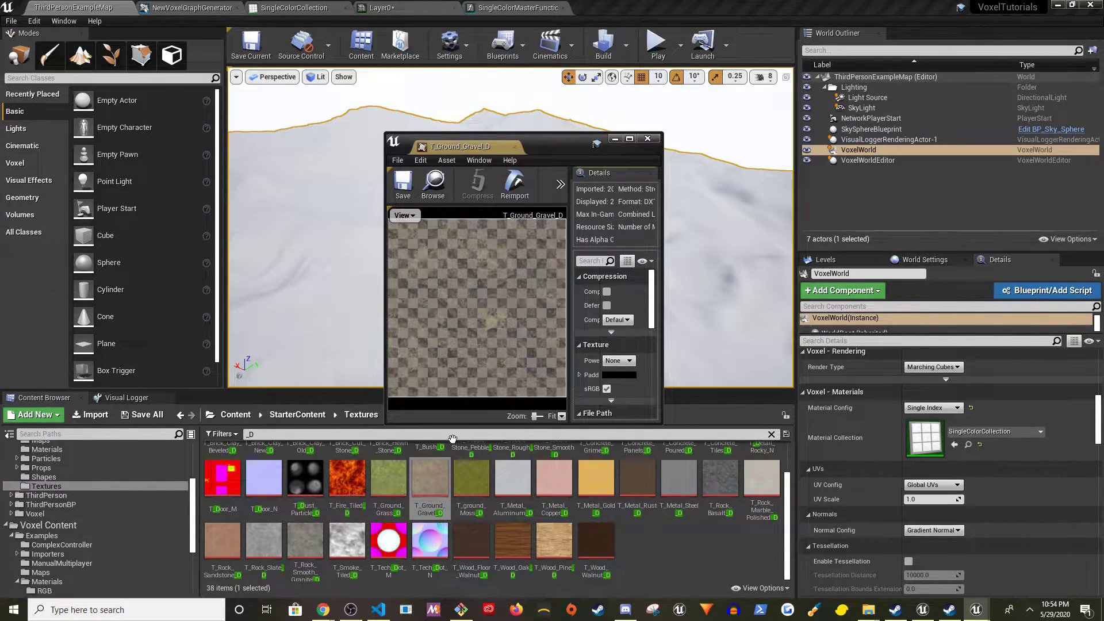
click(648, 139)
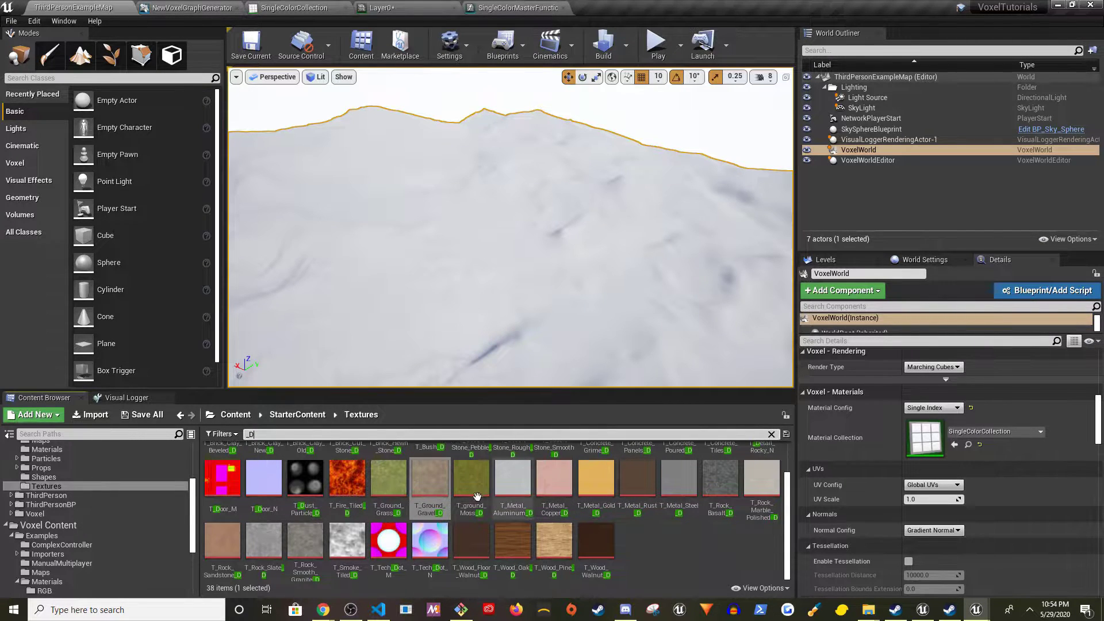
Duplicate the T_Ground_Gravel_D texture and open the copy in its own docked texture editor
click(437, 480)
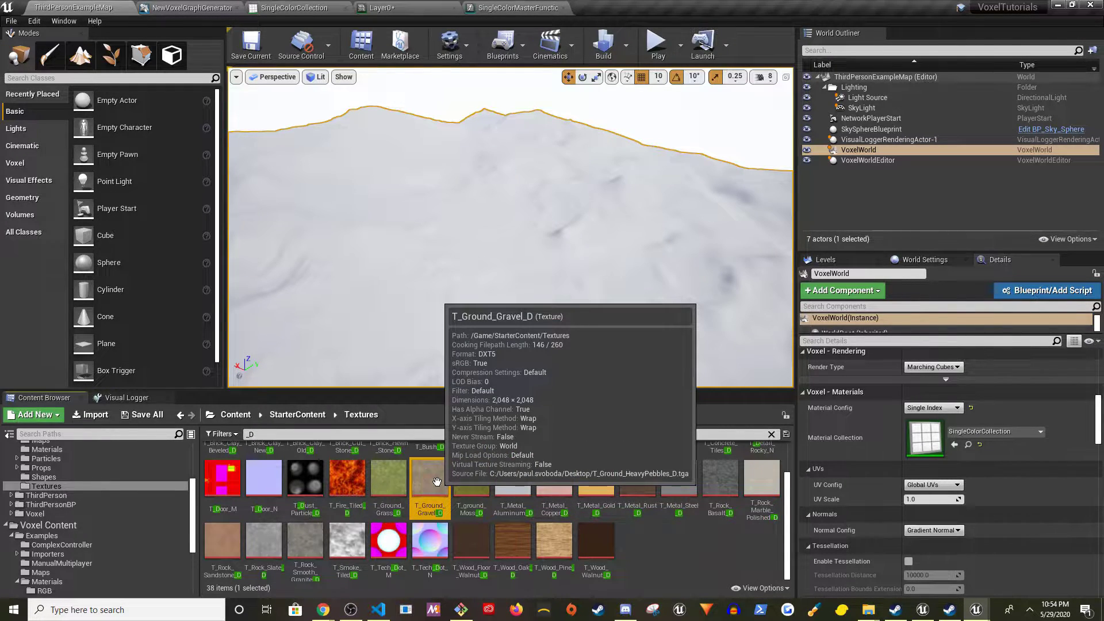
scroll(698, 553, up, 1)
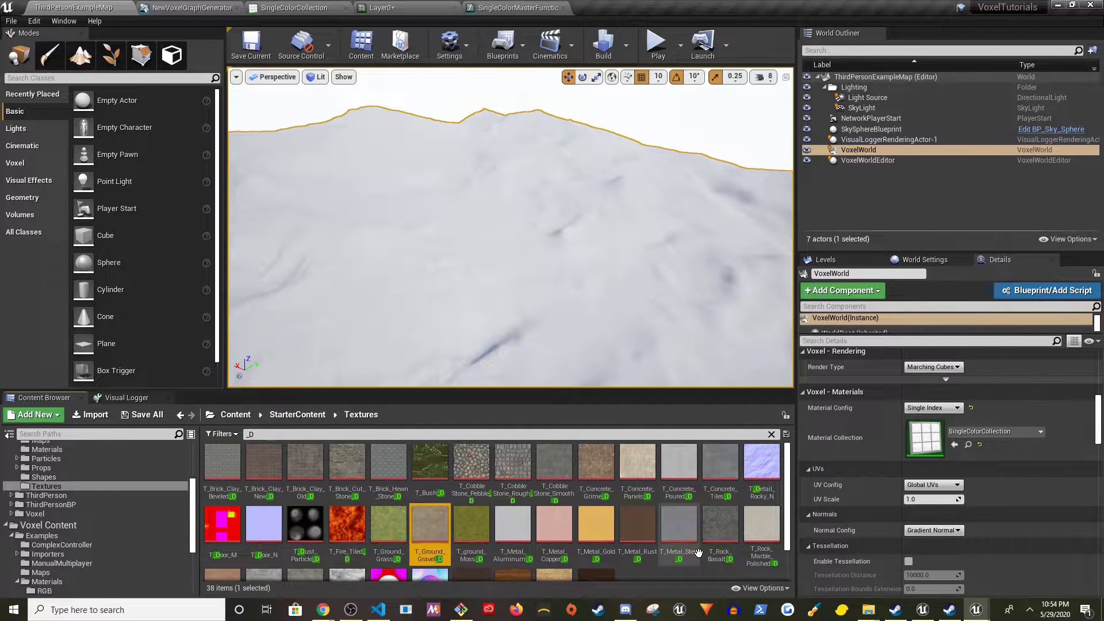
scroll(685, 567, down, 1)
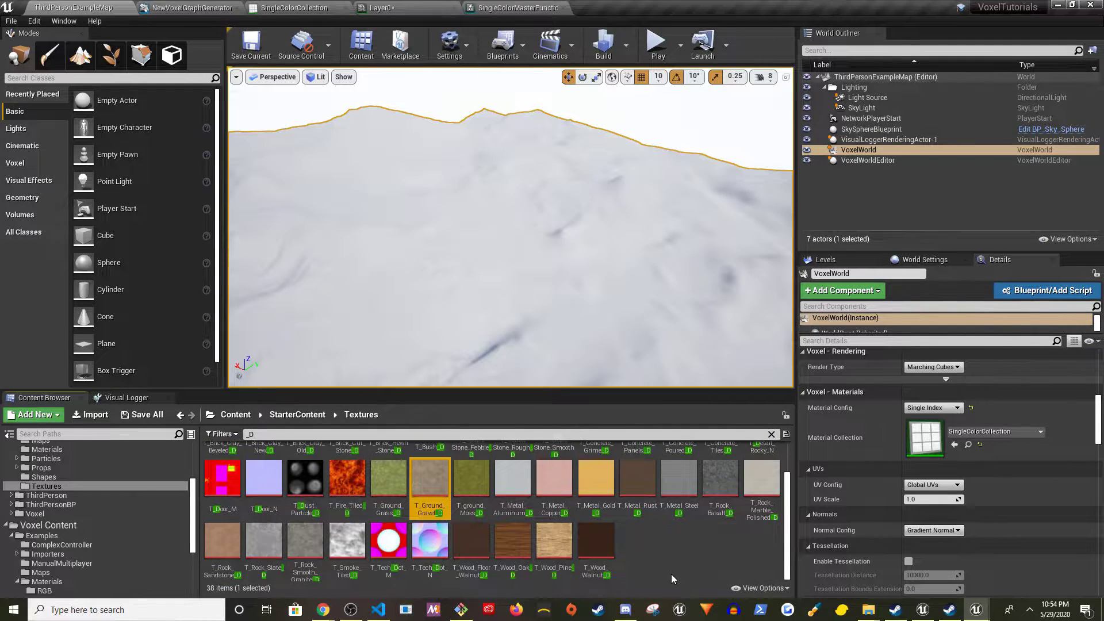
key(ctrl+w)
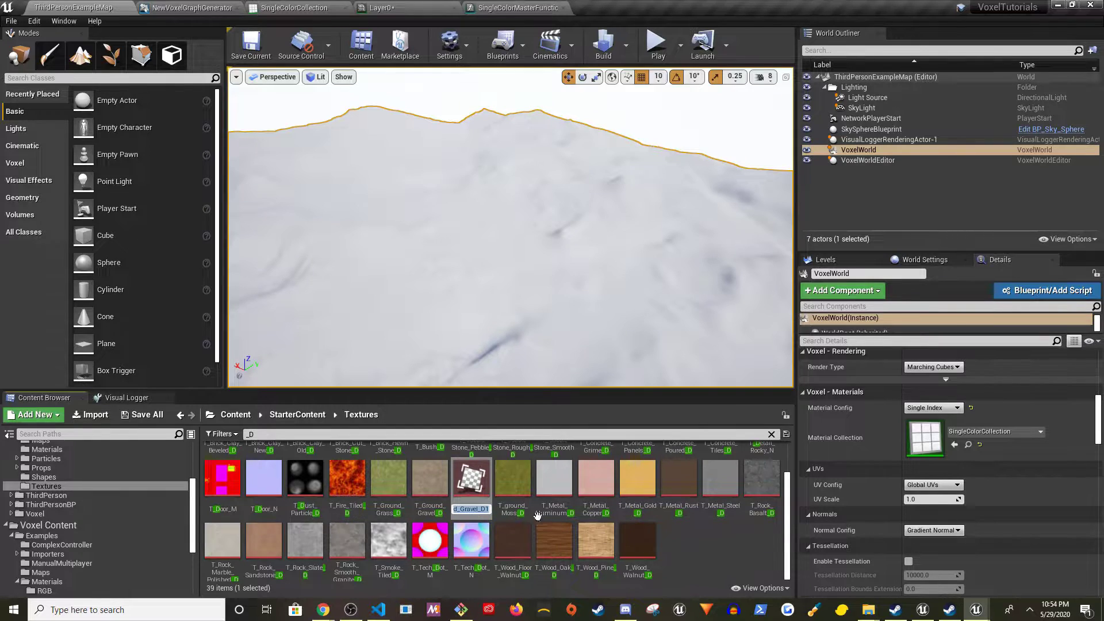
double_click(472, 477)
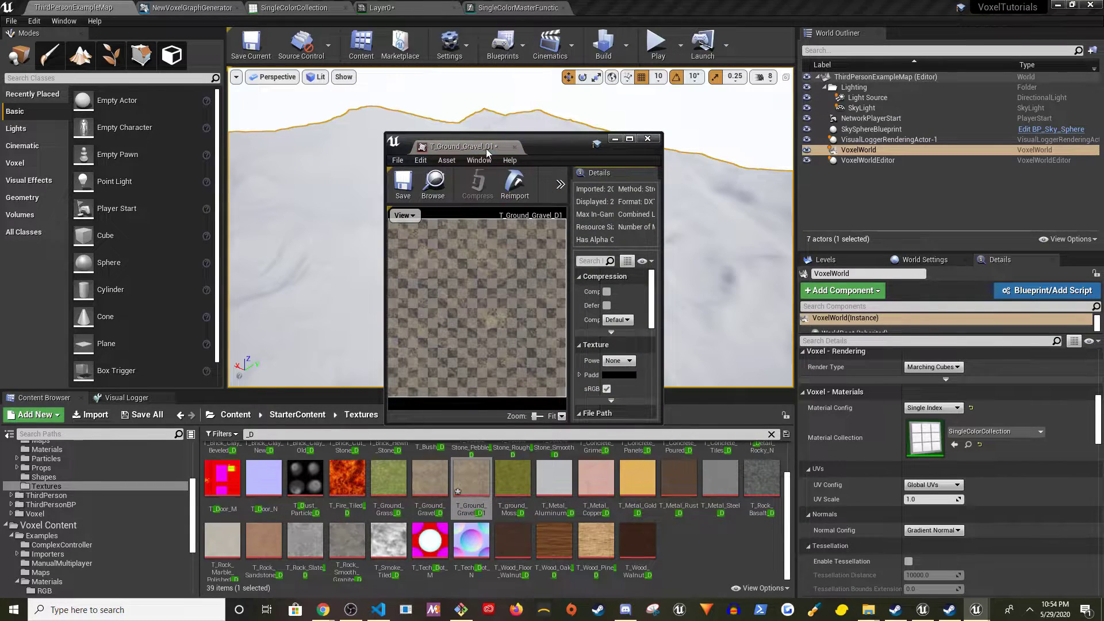
drag(460, 146, 622, 7)
Try a Brightness of 2 on the gravel texture copy, set it to 0.1 instead and save the texture
click(897, 338)
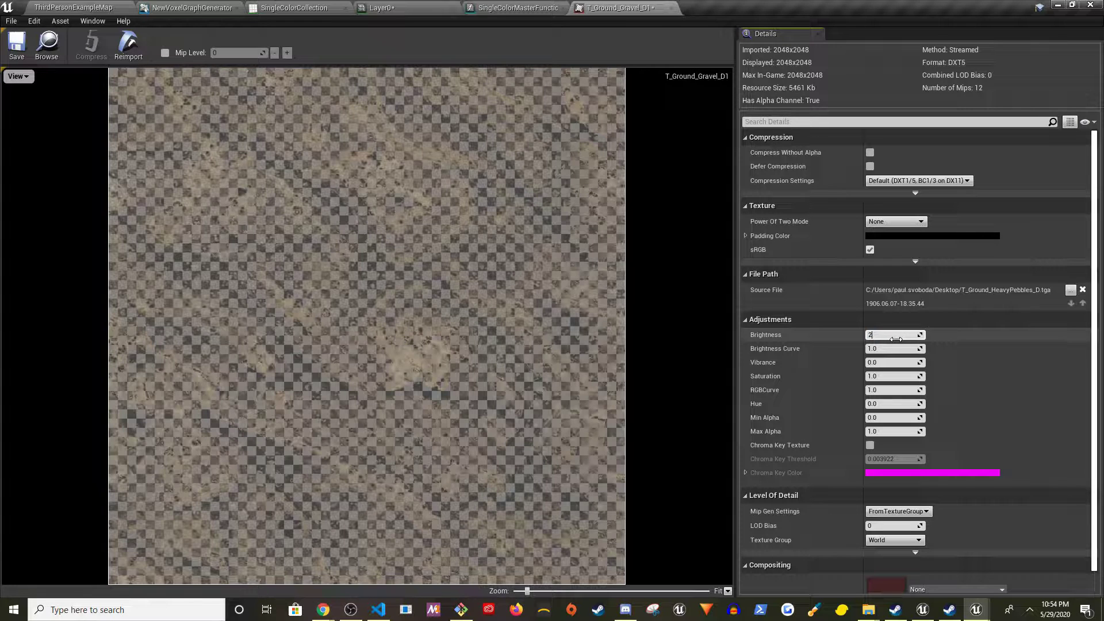
key(Return)
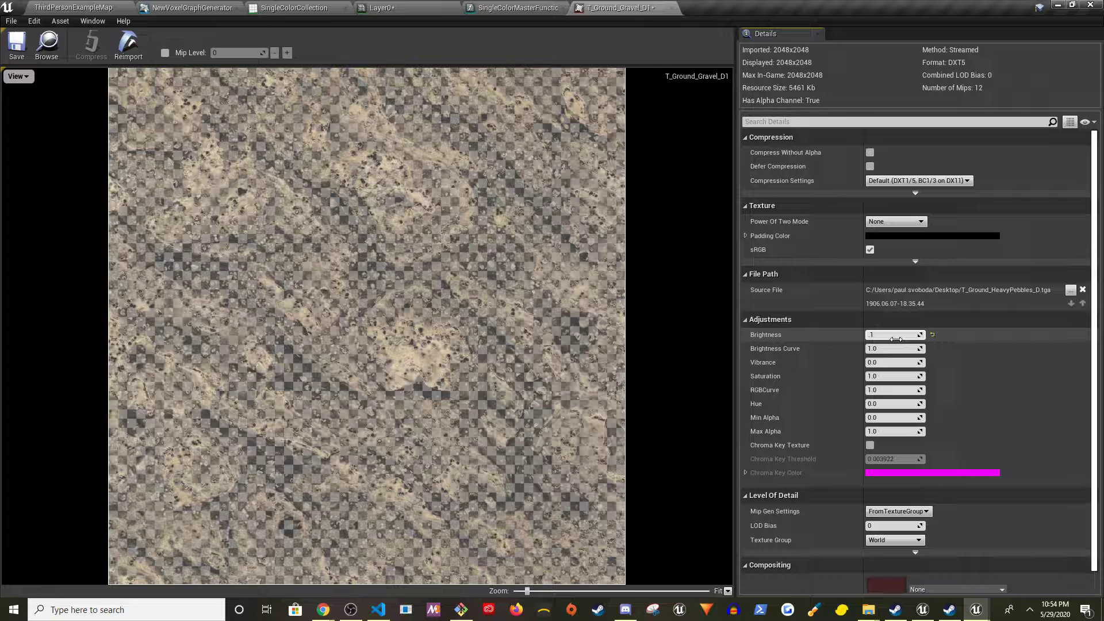
key(Return)
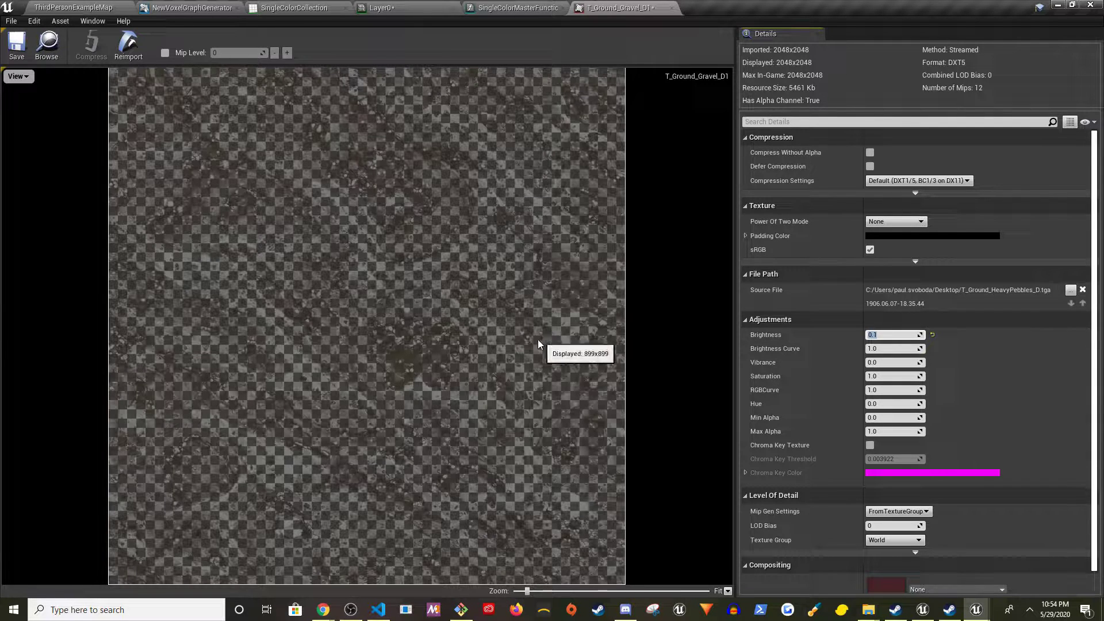
click(16, 45)
Assign T_Ground_Gravel_D1 as the Texture parameter's default in SingleColorMasterFunction, check the preview sphere, and apply and save the function
click(518, 7)
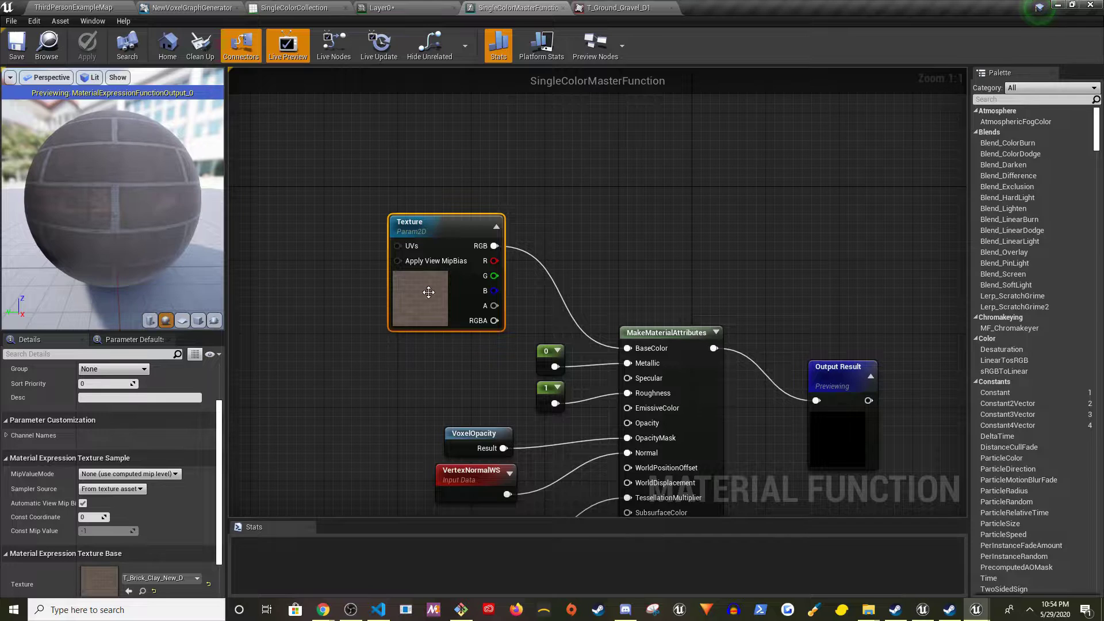
click(129, 590)
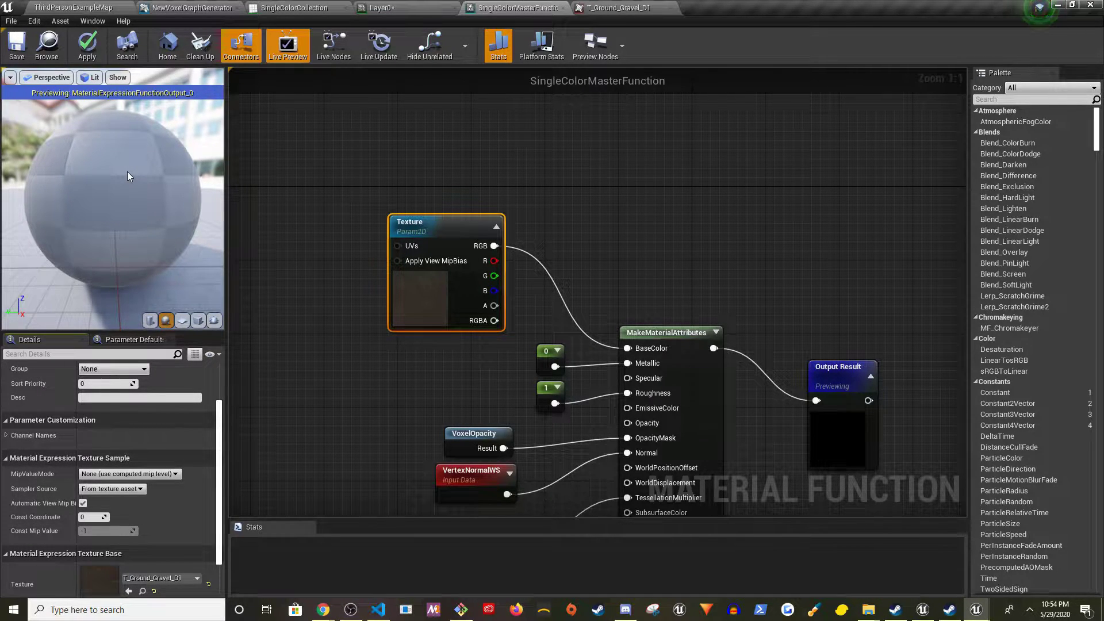
mouse_move(110, 168)
mouse_down()
mouse_move(150, 229)
mouse_move(77, 238)
mouse_move(91, 195)
mouse_move(138, 196)
mouse_up()
click(86, 44)
click(17, 46)
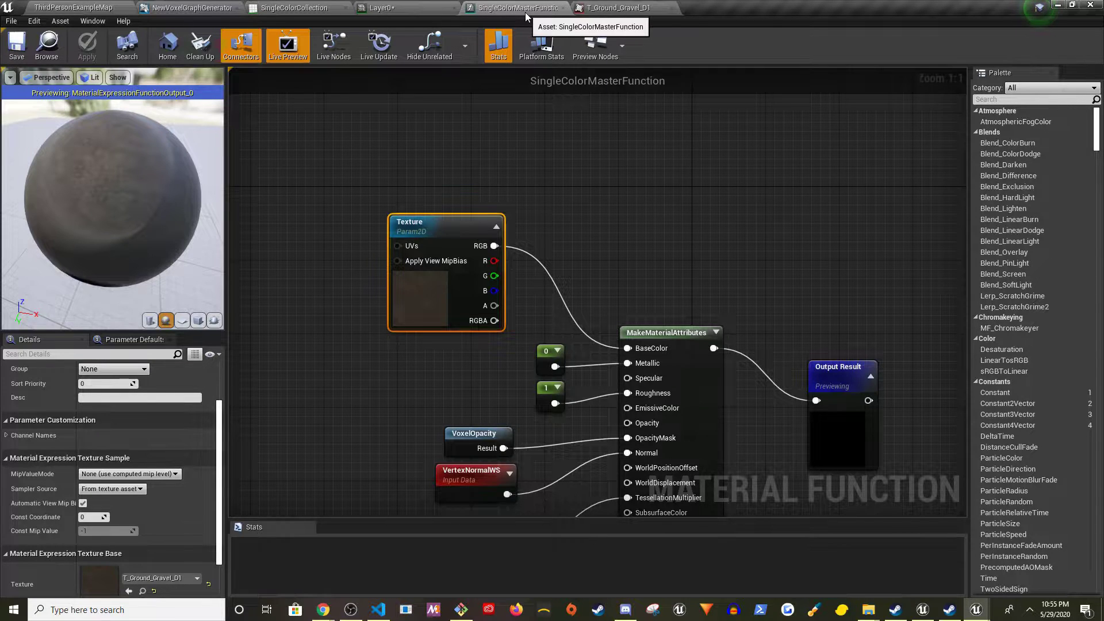
Save the Layer0 material instance and inspect the gravel texture on its preview sphere
click(379, 7)
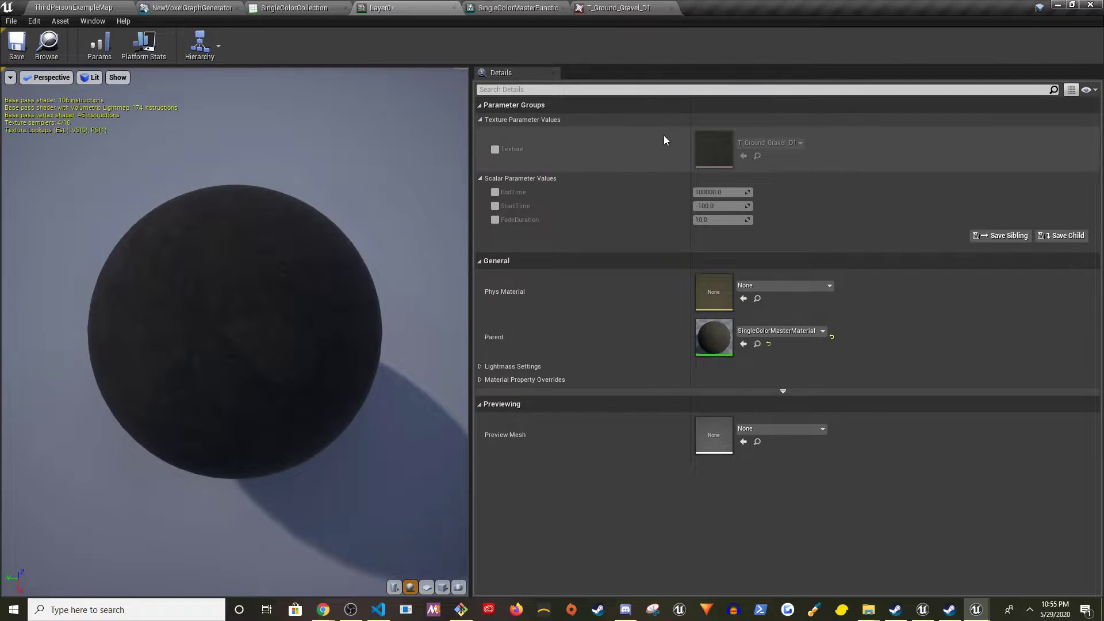
click(17, 45)
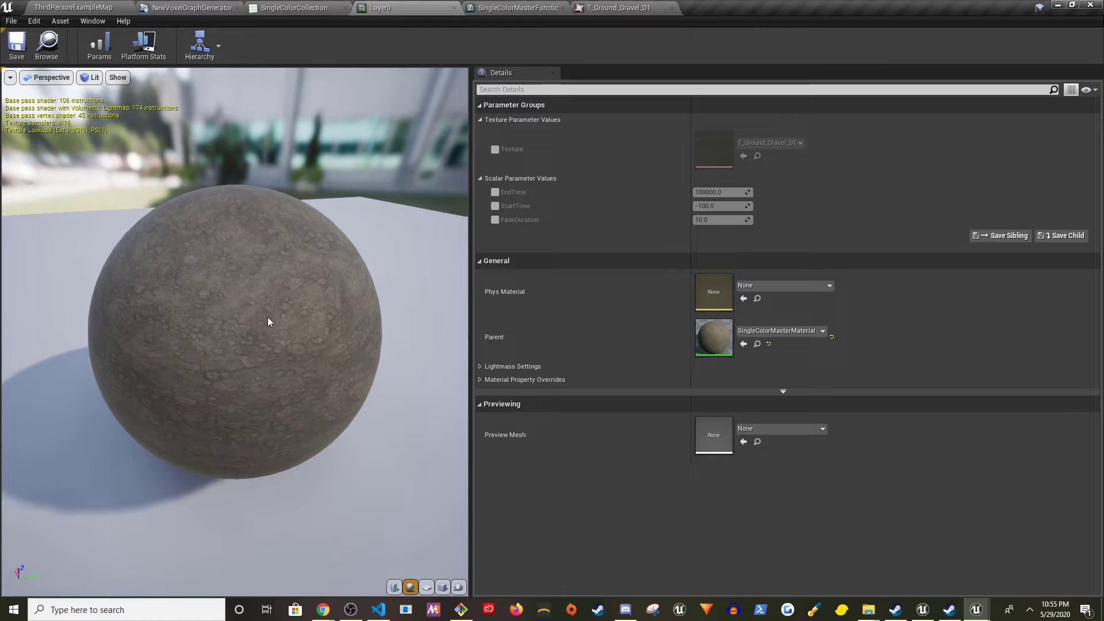
click(619, 8)
click(402, 7)
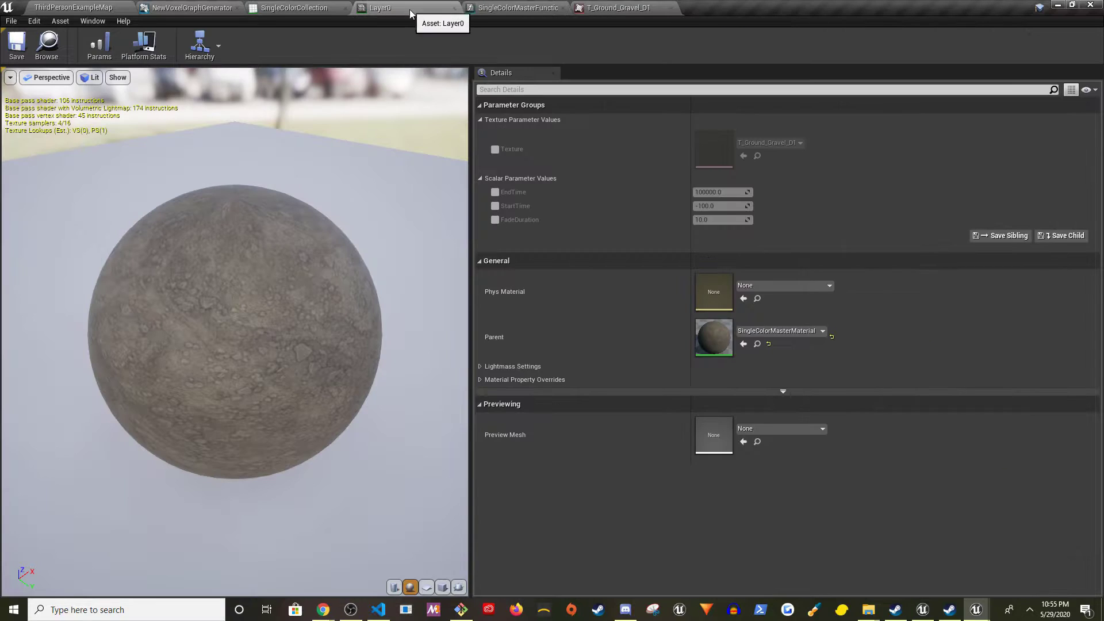
Convert the constant 1 feeding Roughness in SingleColorMasterFunction into a parameter named Roughness and apply the change
click(534, 7)
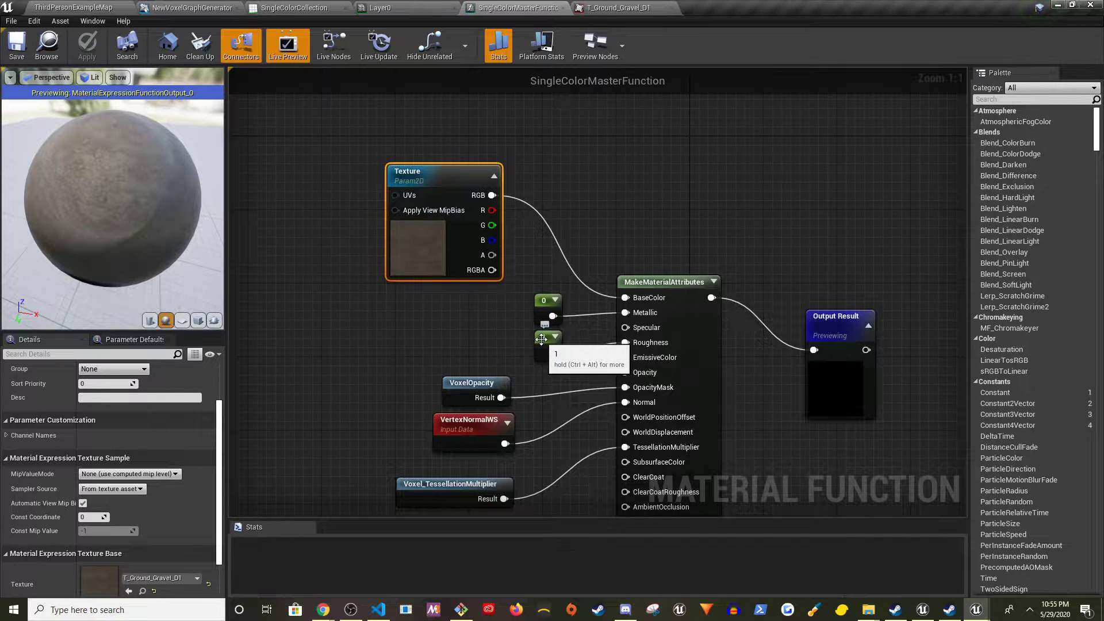
drag(542, 339, 443, 335)
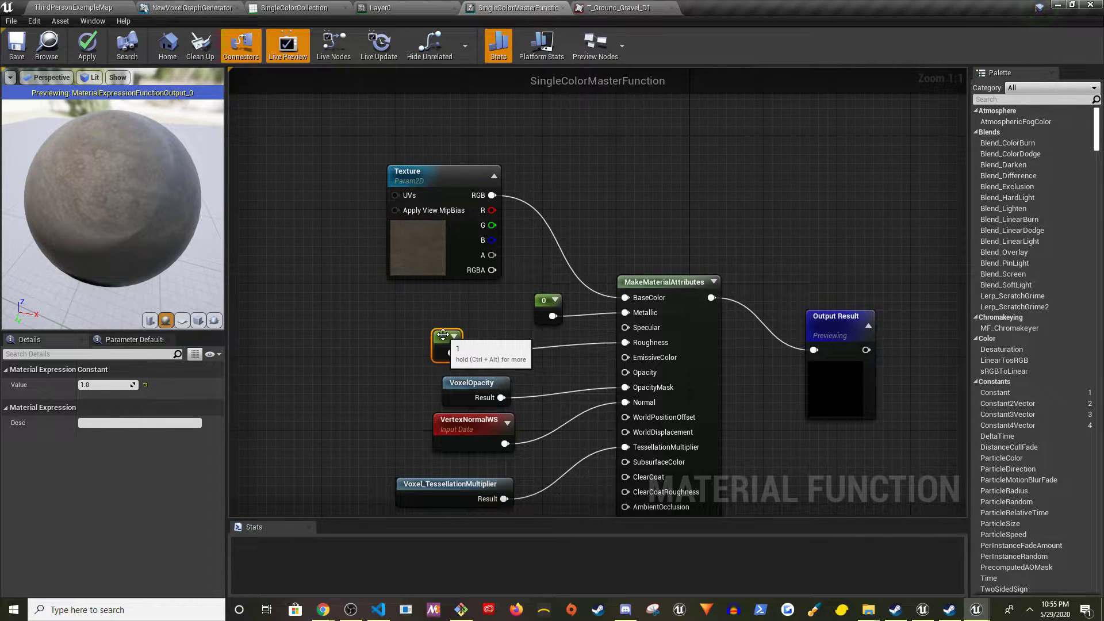
right_click(443, 335)
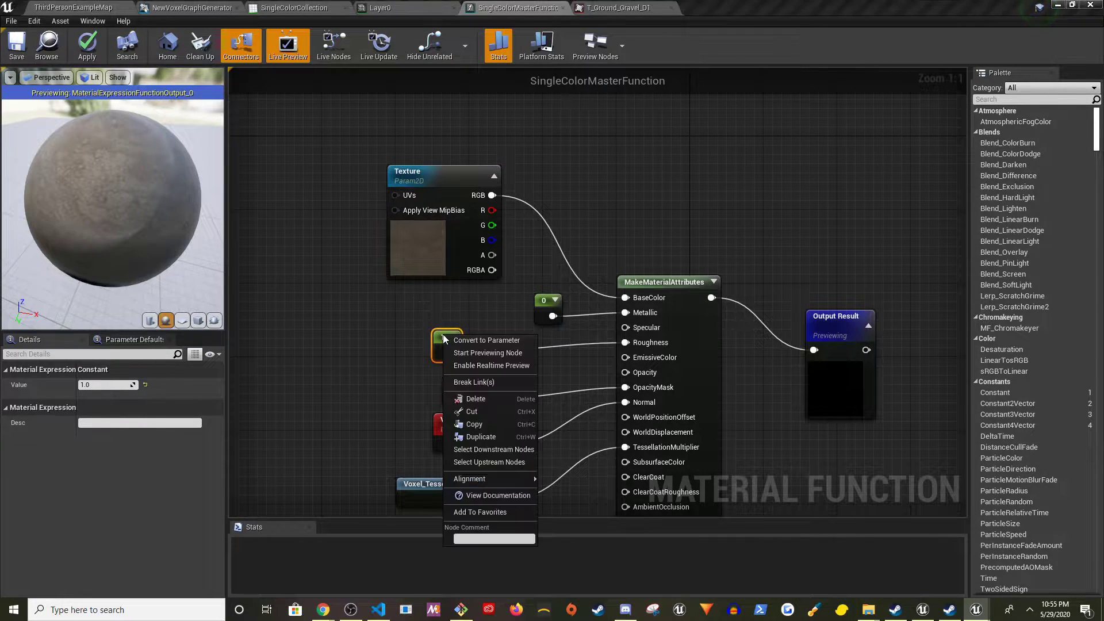
click(456, 344)
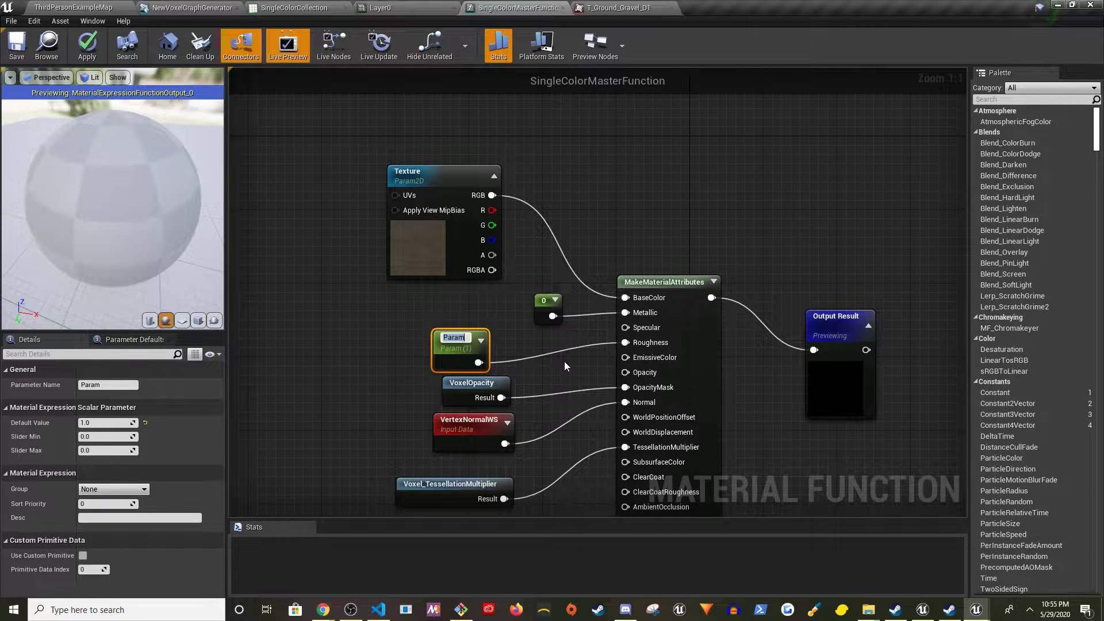
text(Roughness)
key(Return)
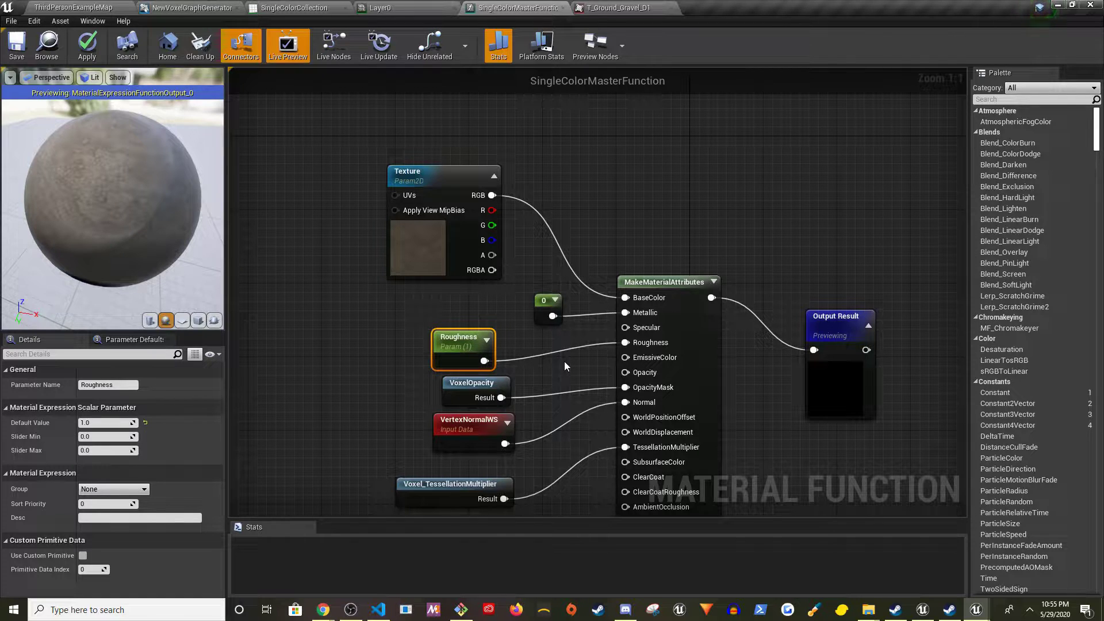
click(87, 45)
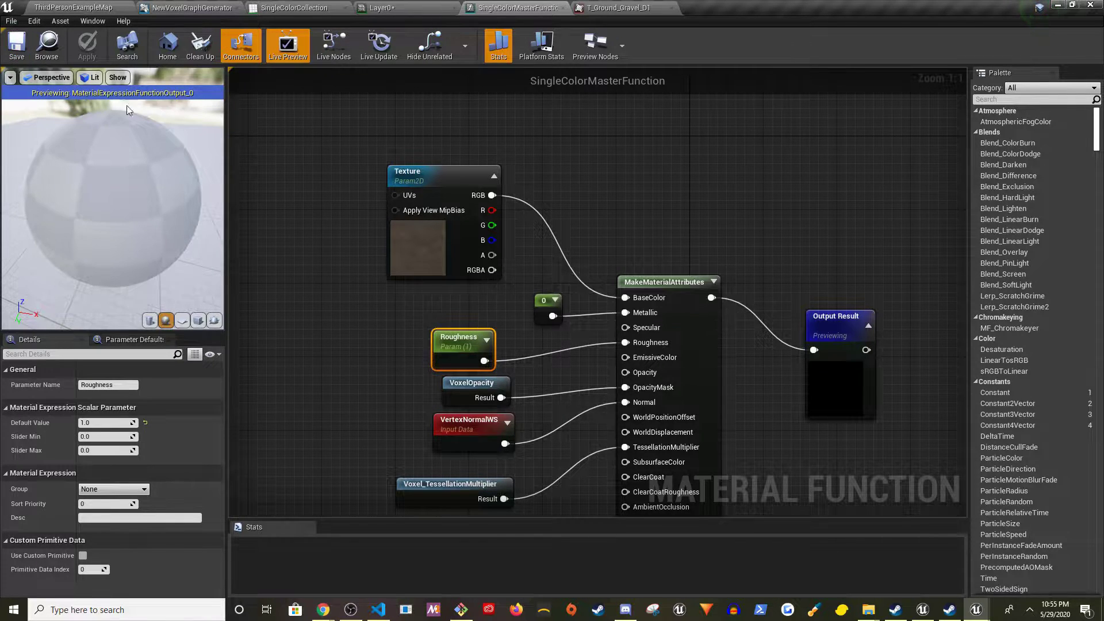
Enable the Roughness override on Layer0 and compare the values 0.2, 0.5 and 1 on the preview sphere
click(380, 7)
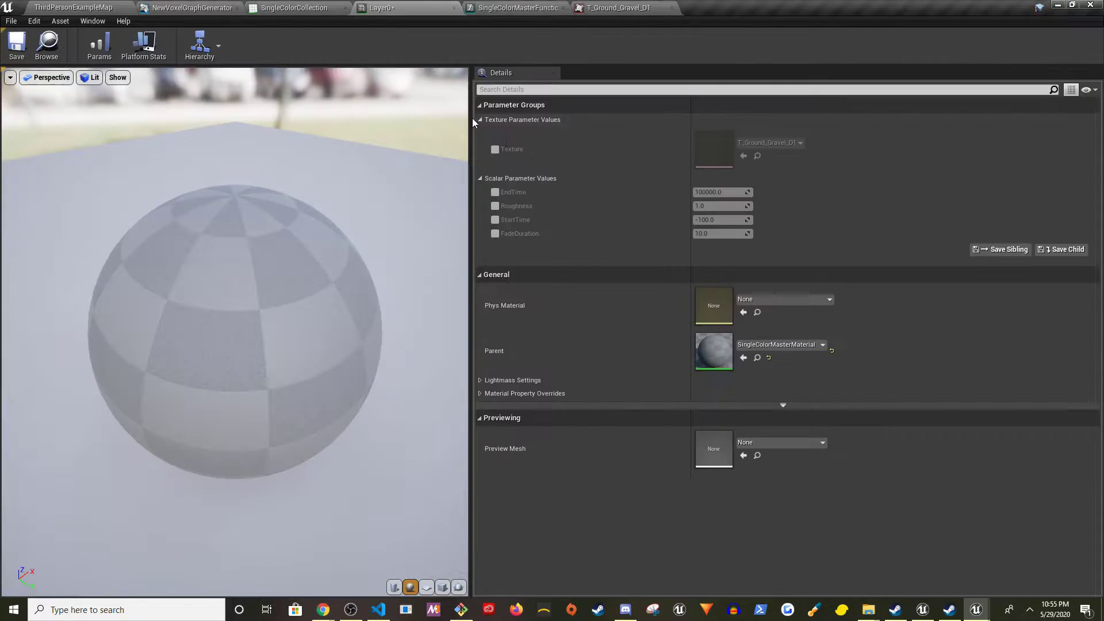
click(495, 206)
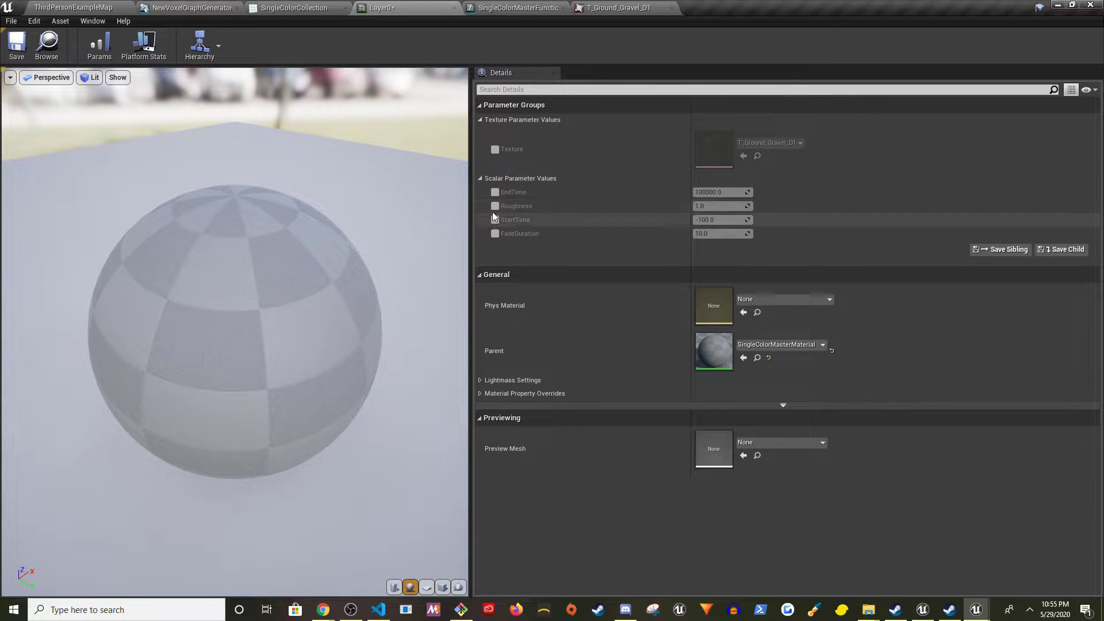
click(716, 207)
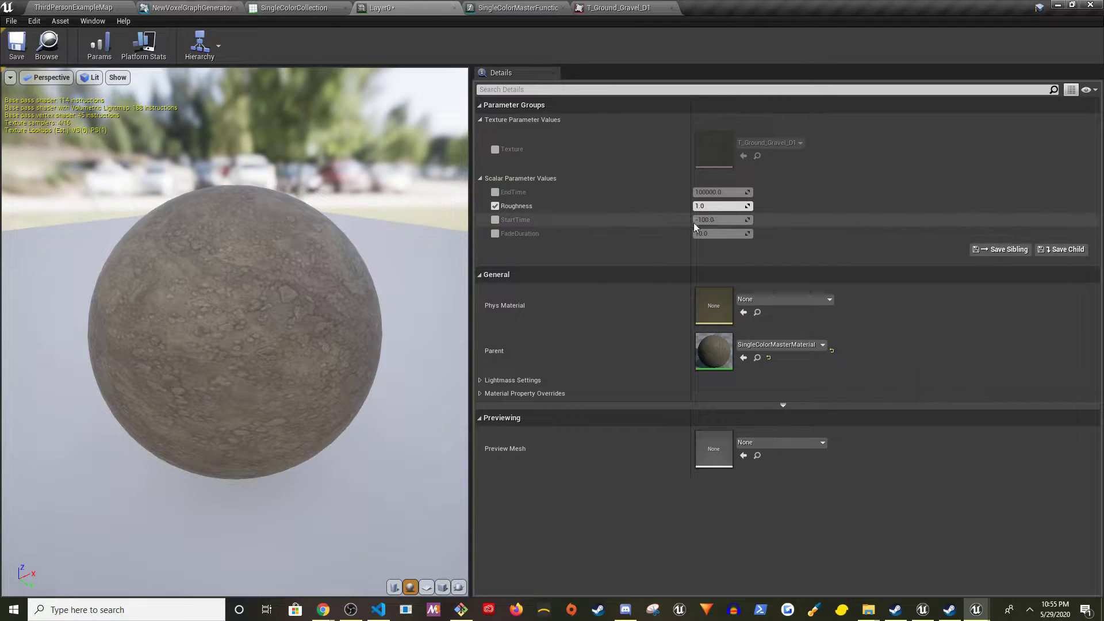
text(.2)
key(Return)
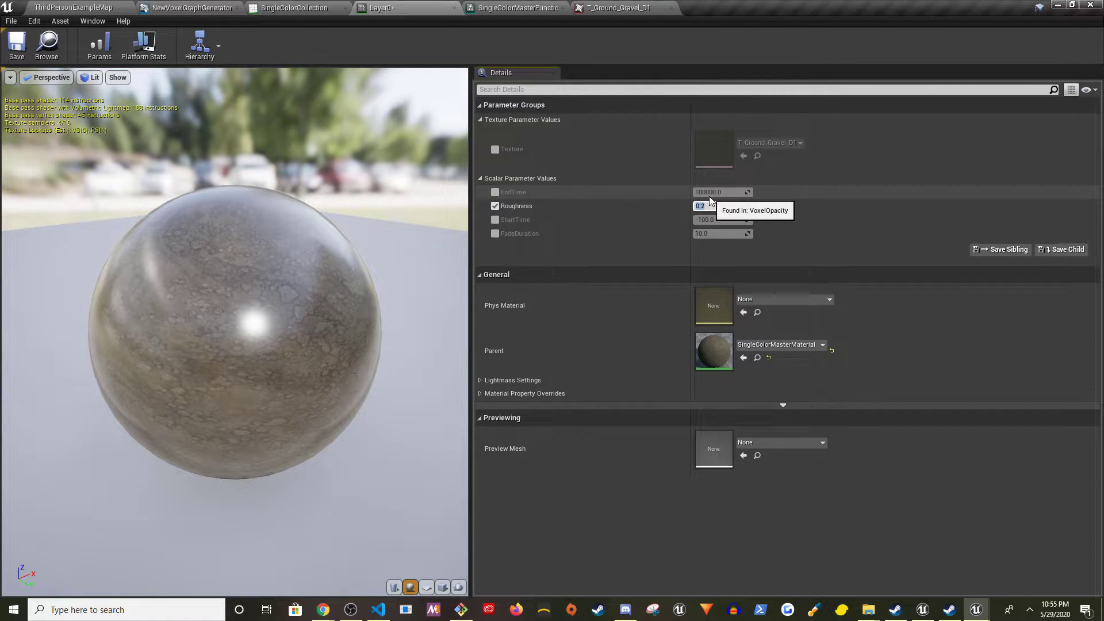
text(.5)
key(Return)
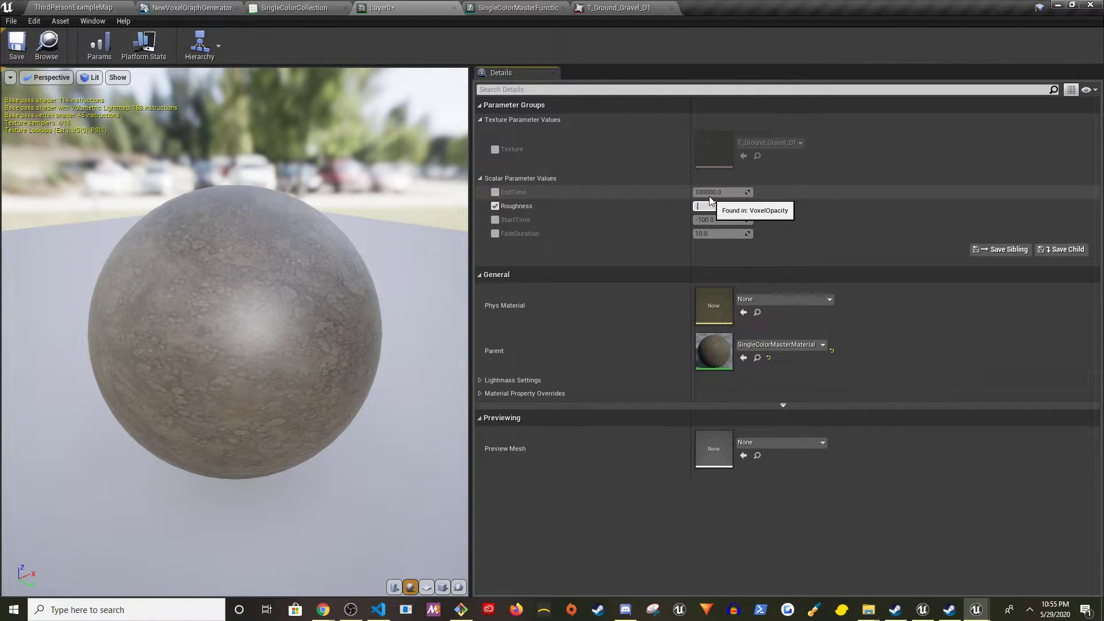
text(1)
key(Return)
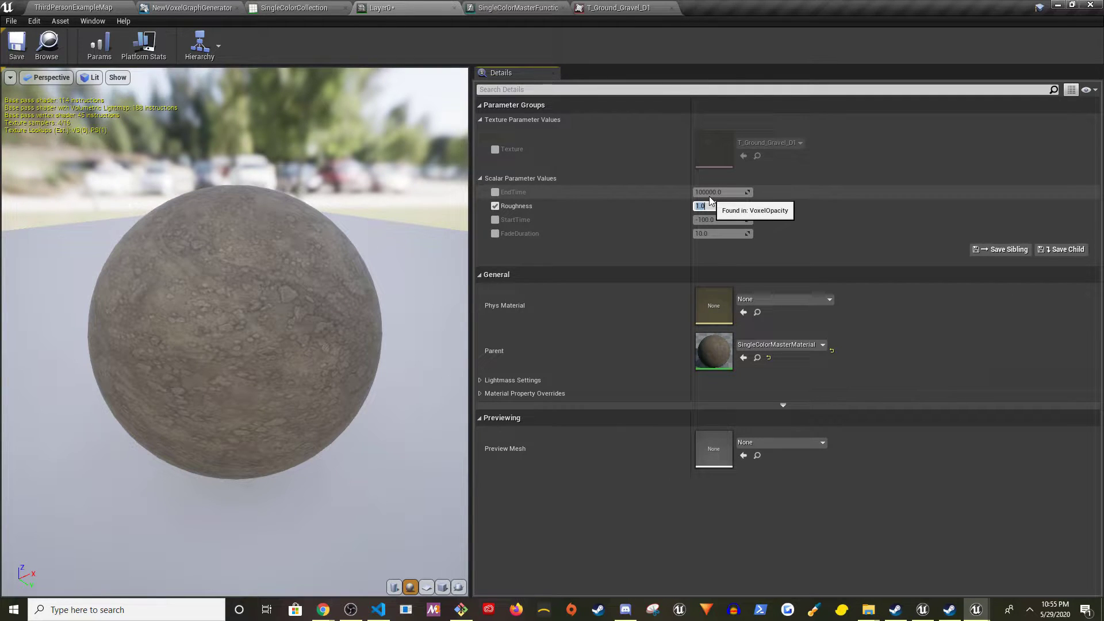
Try Layer0's Roughness at 0 and 0.2, settle on 0.3 and save the material instance
text(0)
key(Return)
text(.2)
key(Return)
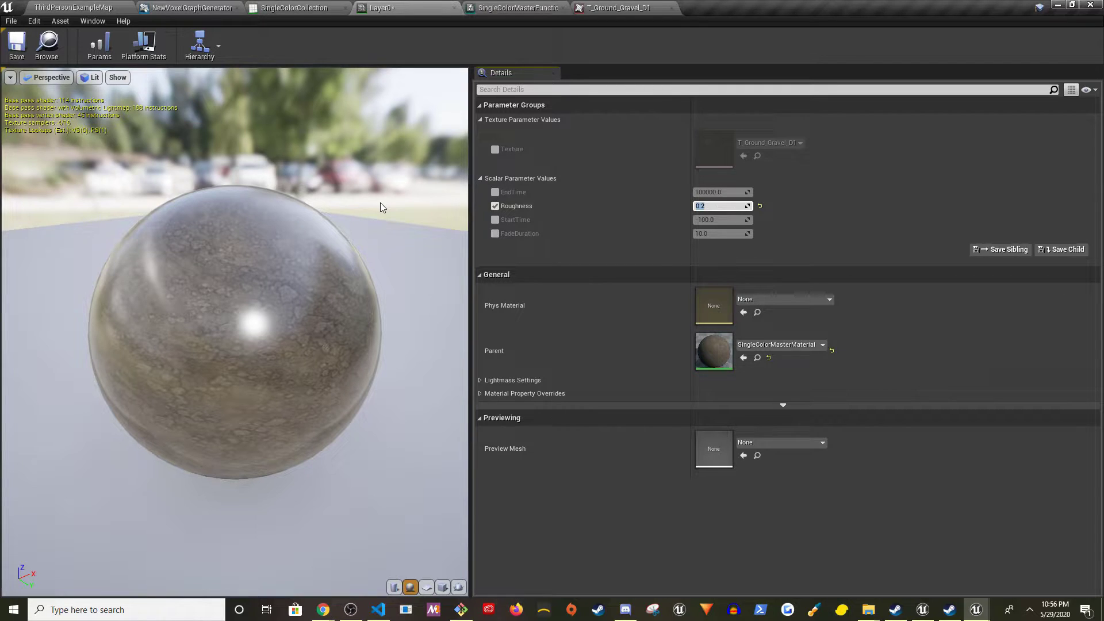
text(.3)
key(Return)
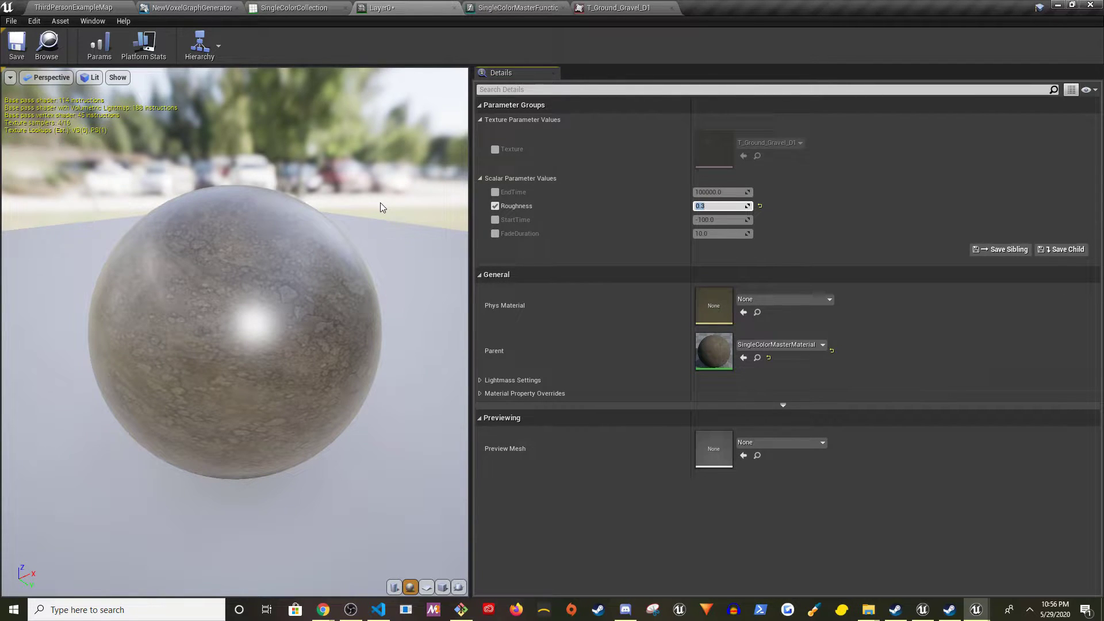
click(26, 57)
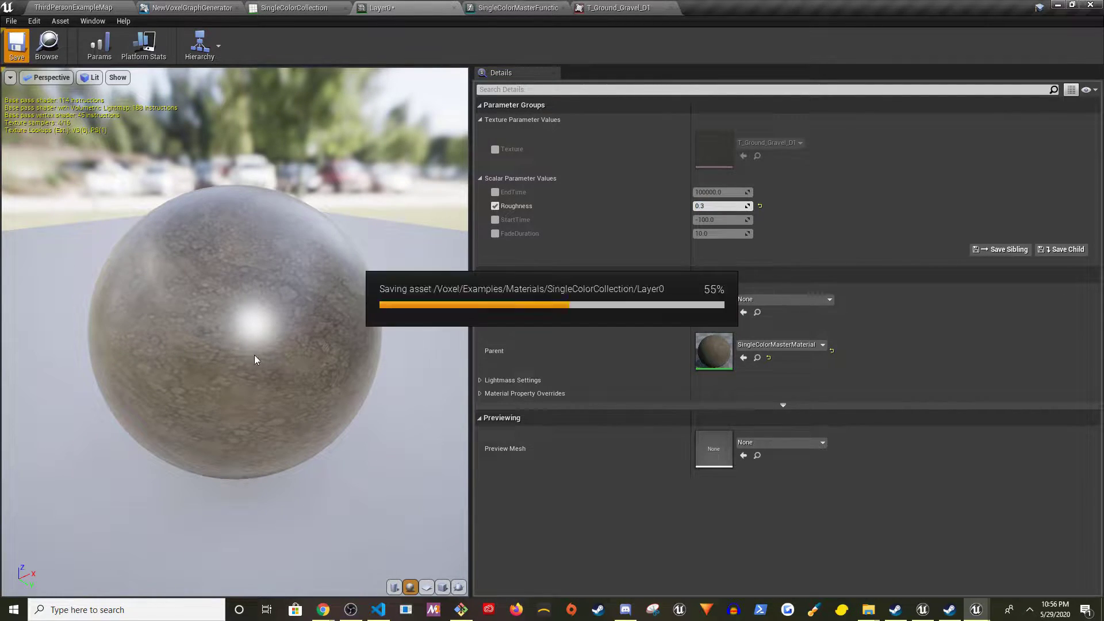
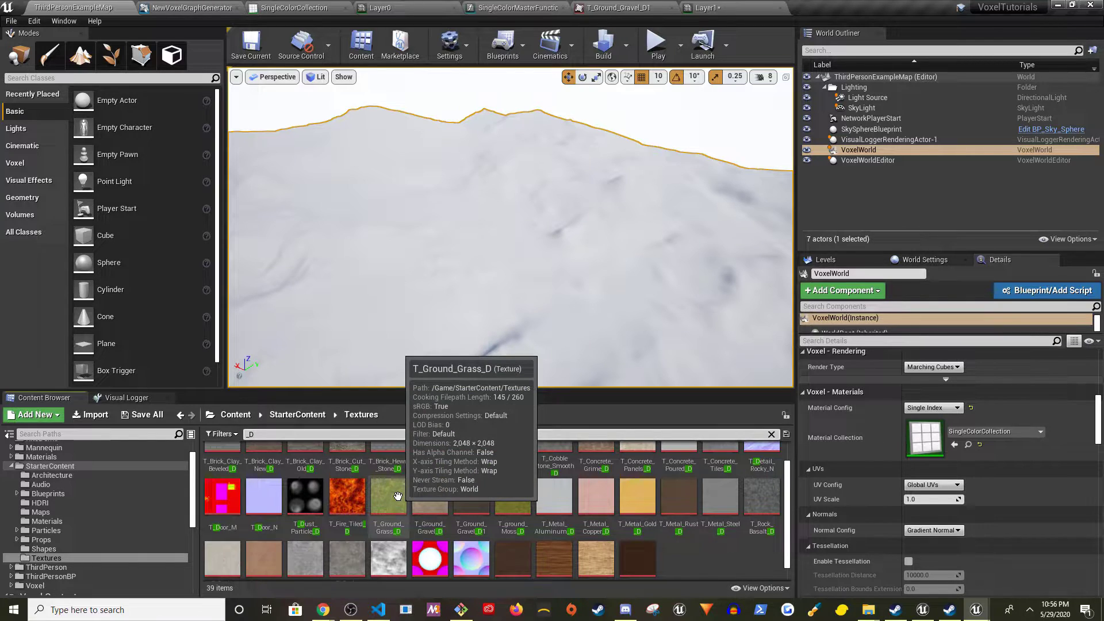
Duplicate the T_Ground_Grass_D texture in the StarterContent Textures folder and open the copy
click(398, 495)
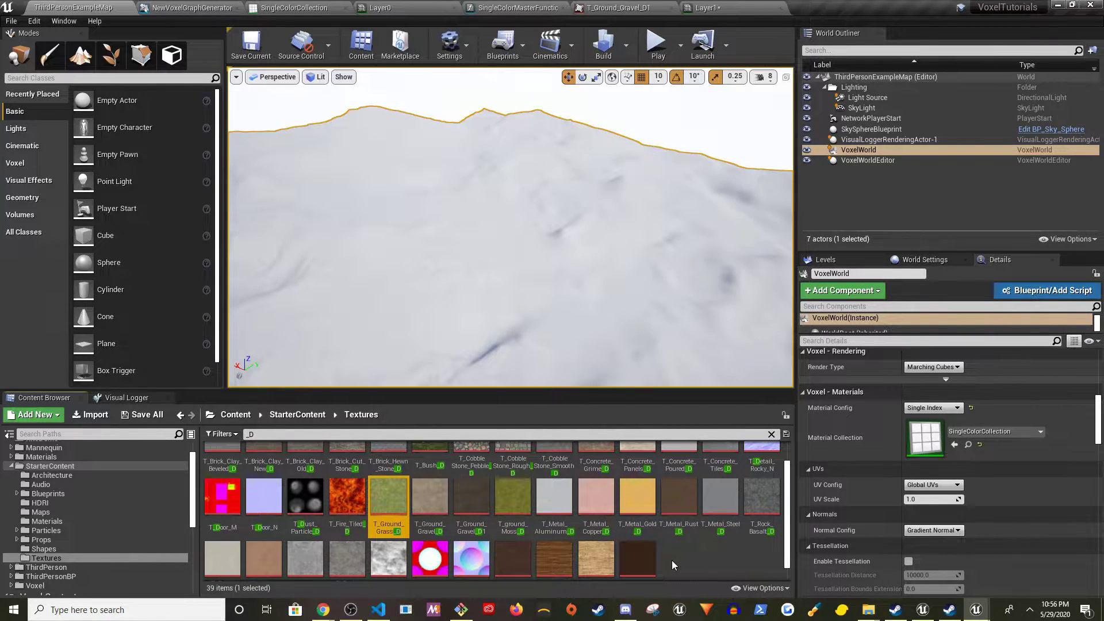
key(ctrl+w)
key(Return)
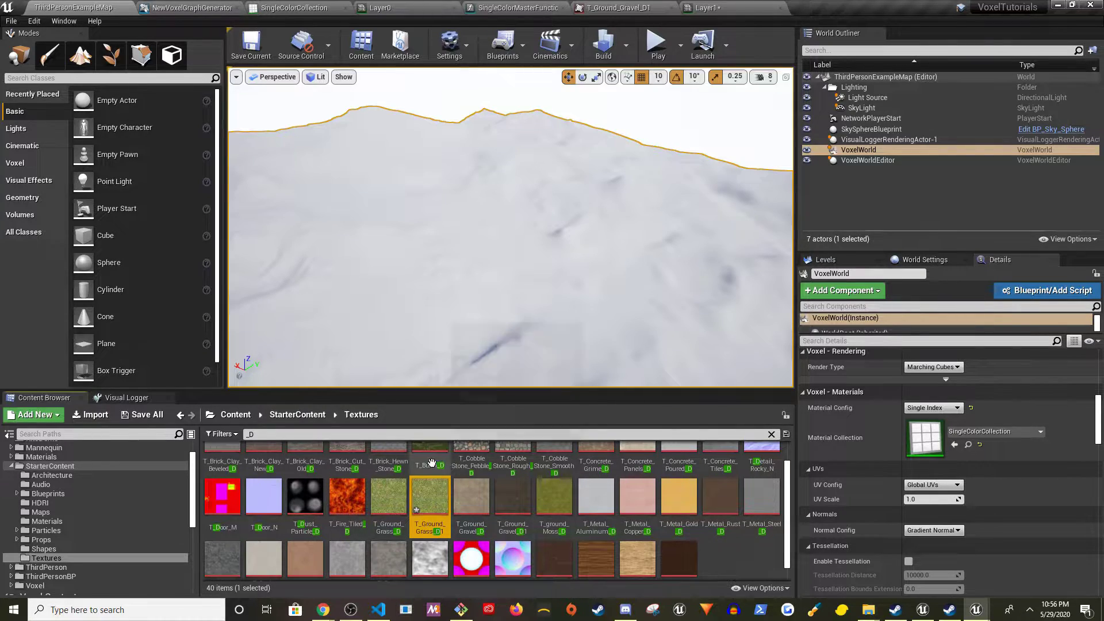
double_click(439, 493)
Try Brightness values of 0.2 and 2 on the grass texture copy, and set it to 3
click(911, 336)
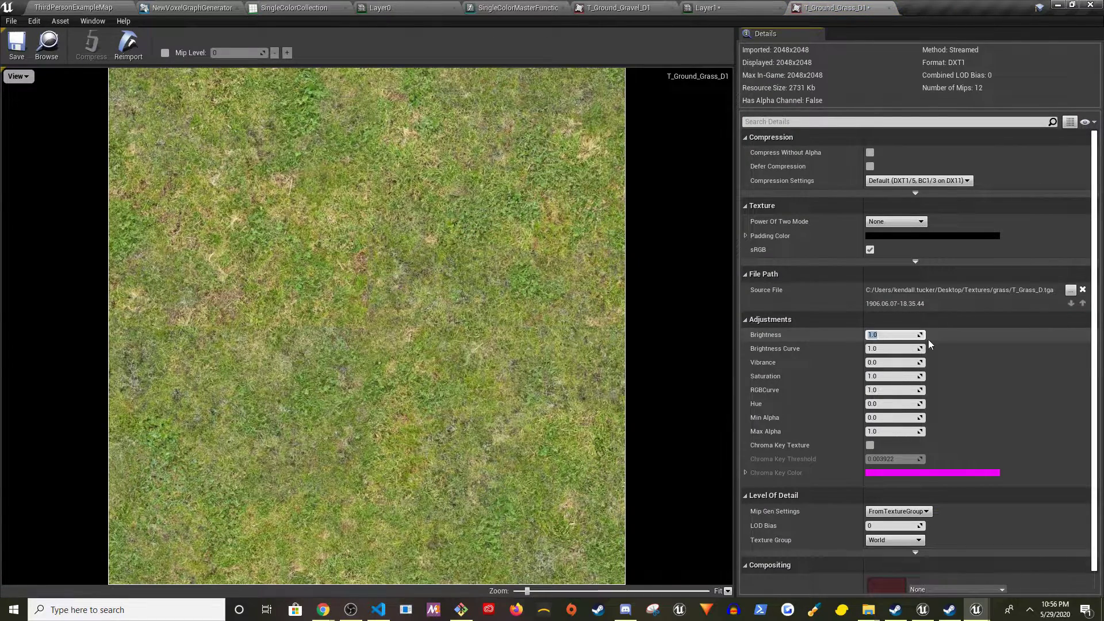
text(.2)
key(Return)
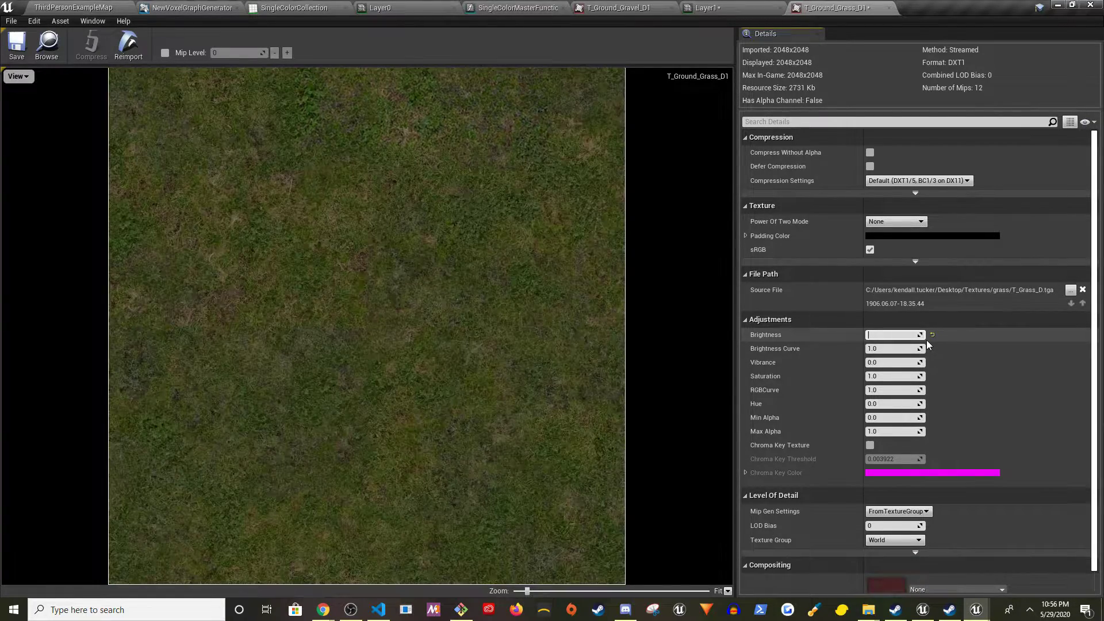
text(2)
key(Return)
text(3)
key(Return)
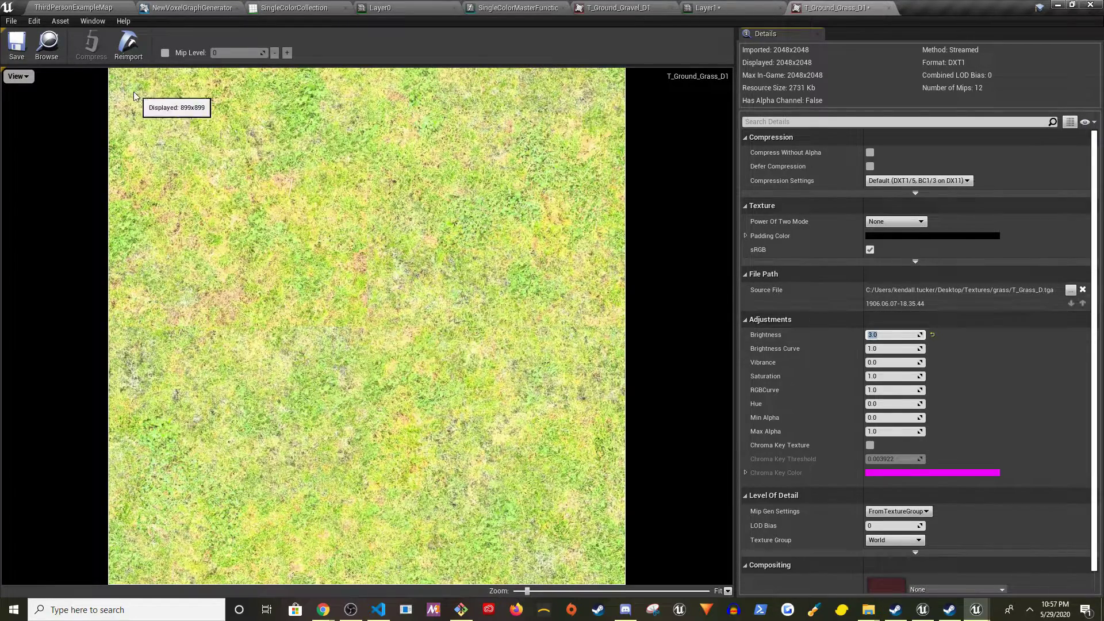
Save the brightened grass texture copy and close all editor tabs to the right of SingleColorCollection
click(16, 46)
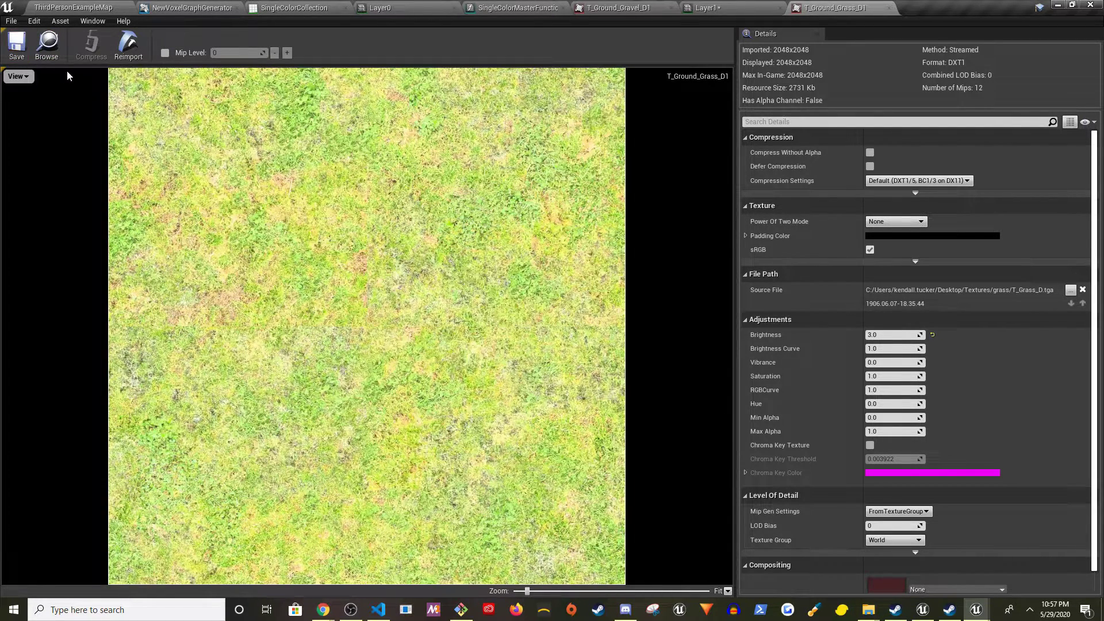
click(627, 9)
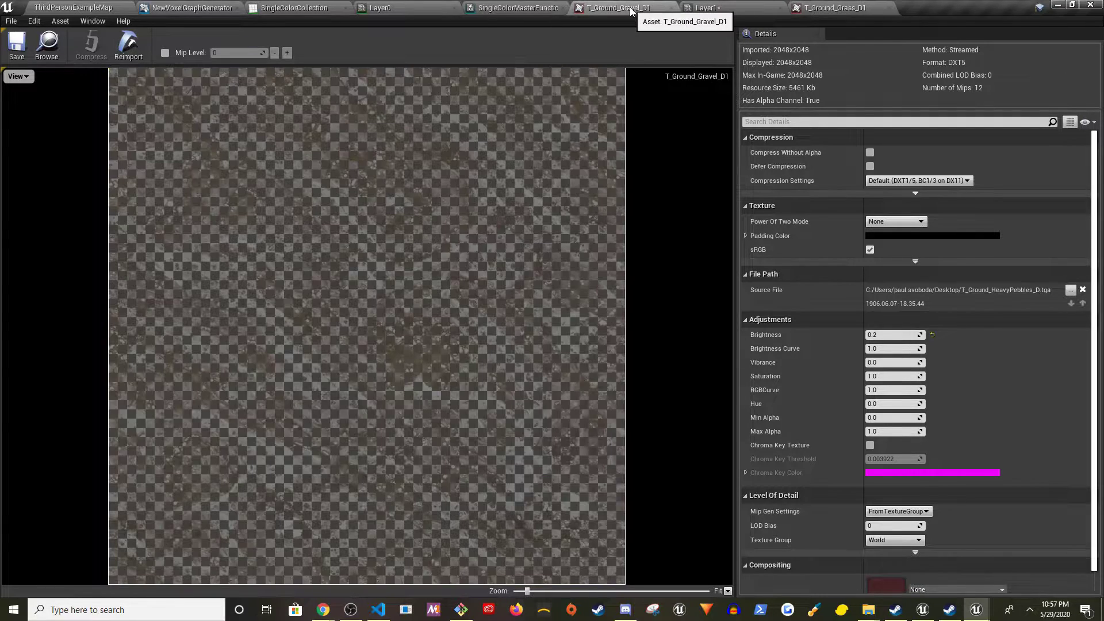
click(509, 7)
click(408, 7)
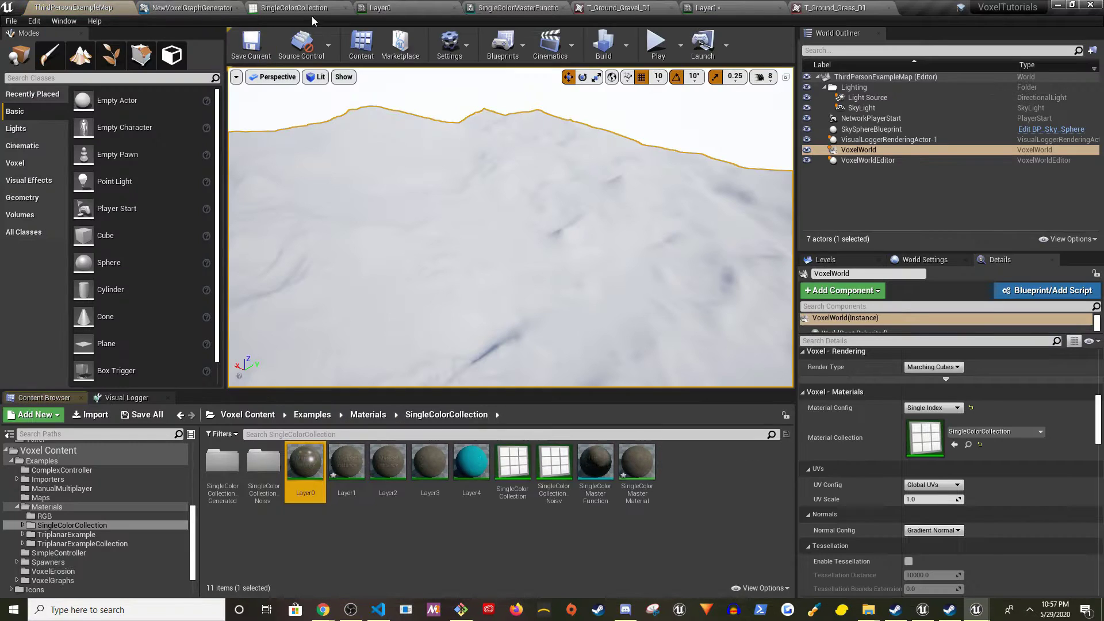
right_click(316, 9)
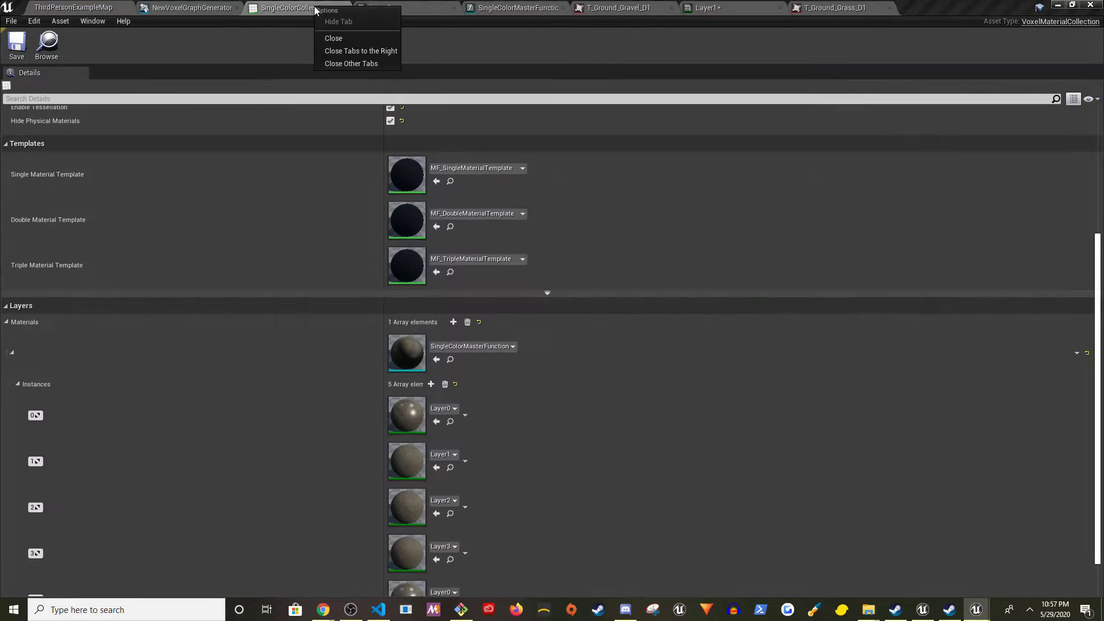
click(344, 51)
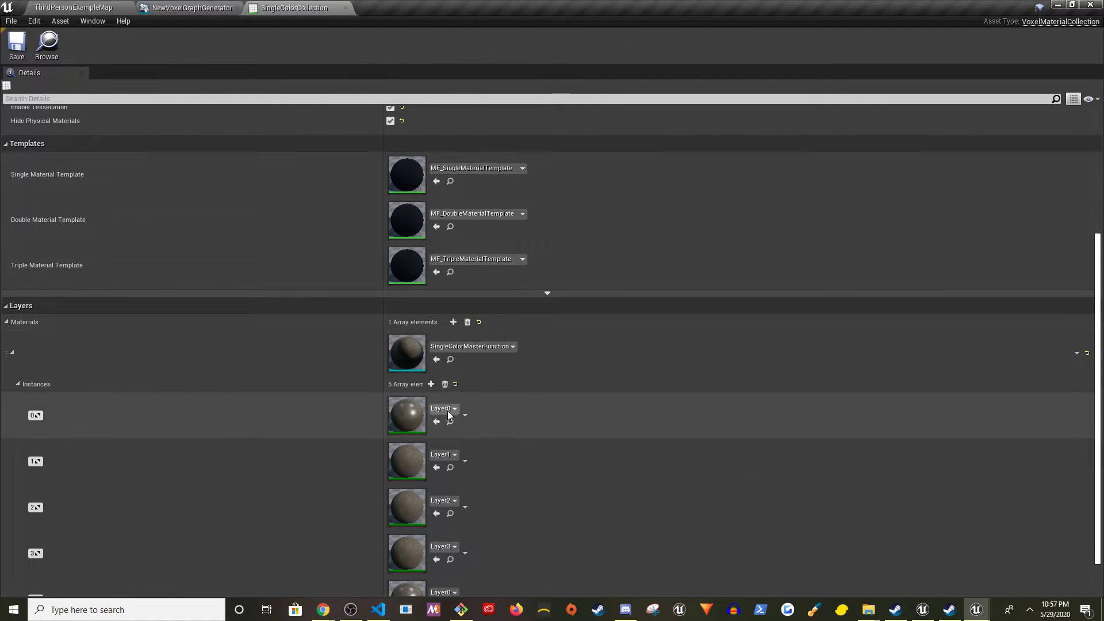
Open the Layer1 material instance from the collection's instances and locate its assigned texture in the StarterContent Textures folder
click(451, 467)
double_click(361, 473)
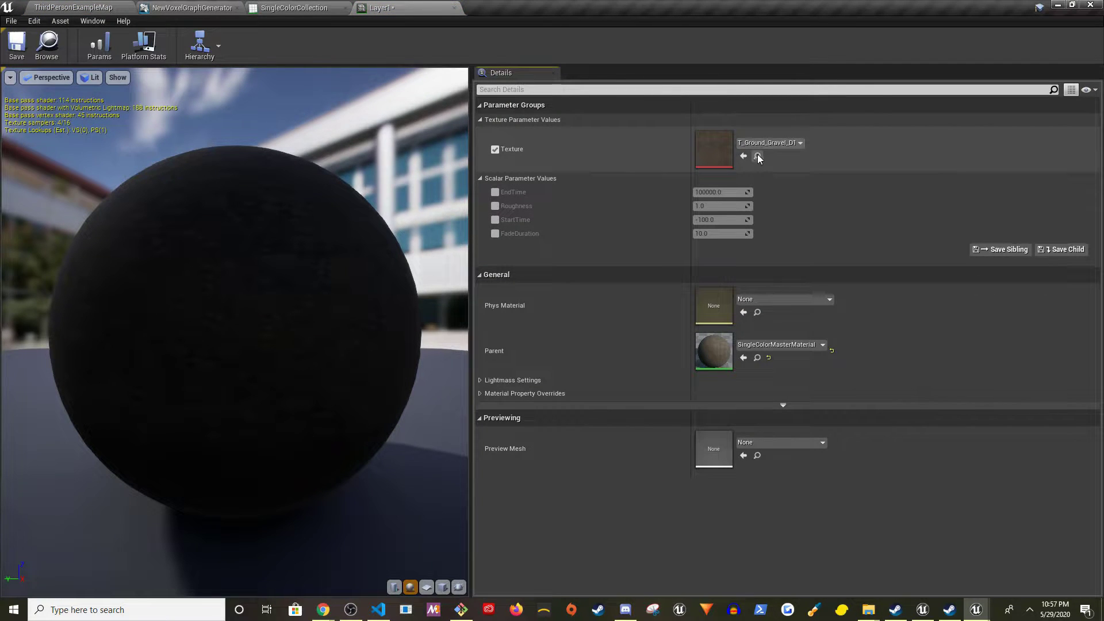
click(775, 144)
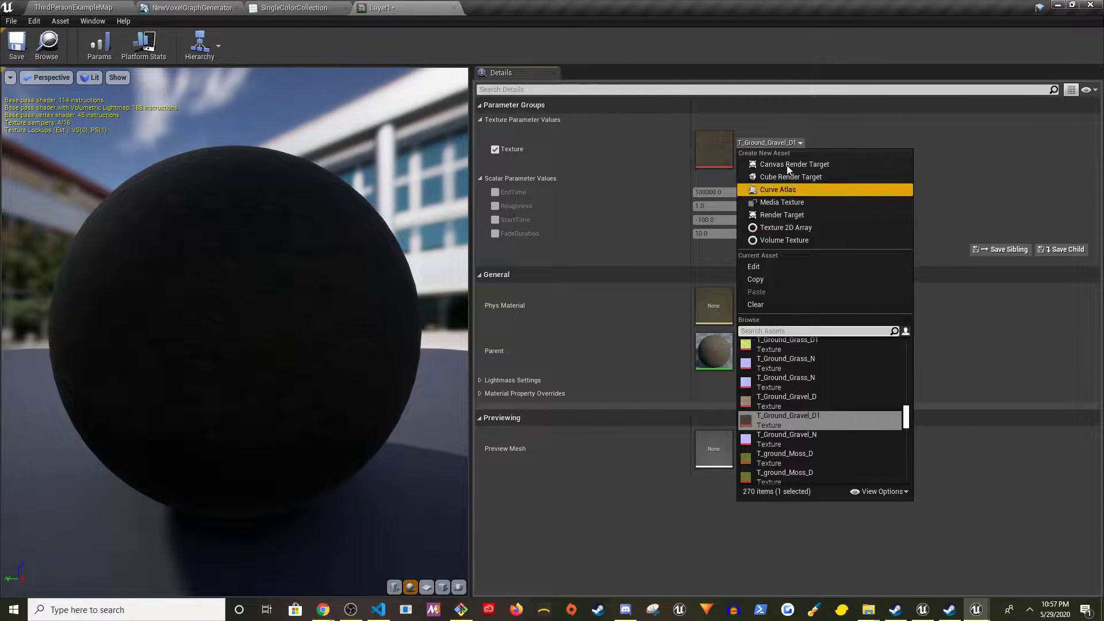
click(799, 143)
click(758, 156)
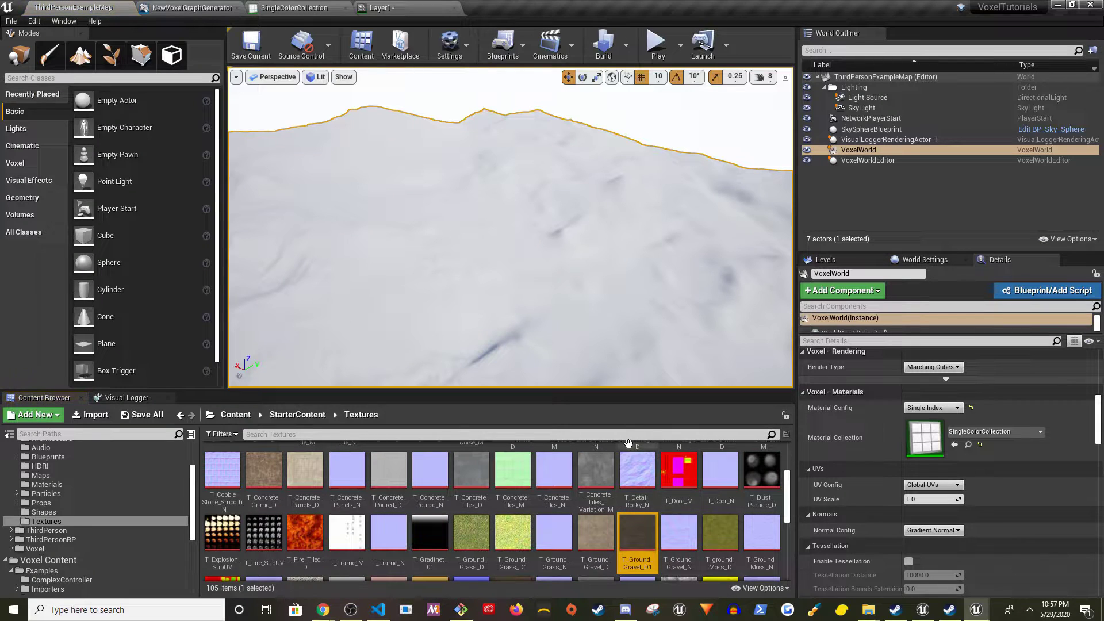
Filter the textures by _D, assign T_Ground_Grass_D1 to Layer1's Texture parameter, save the instance and inspect the preview sphere
click(677, 434)
text(_D)
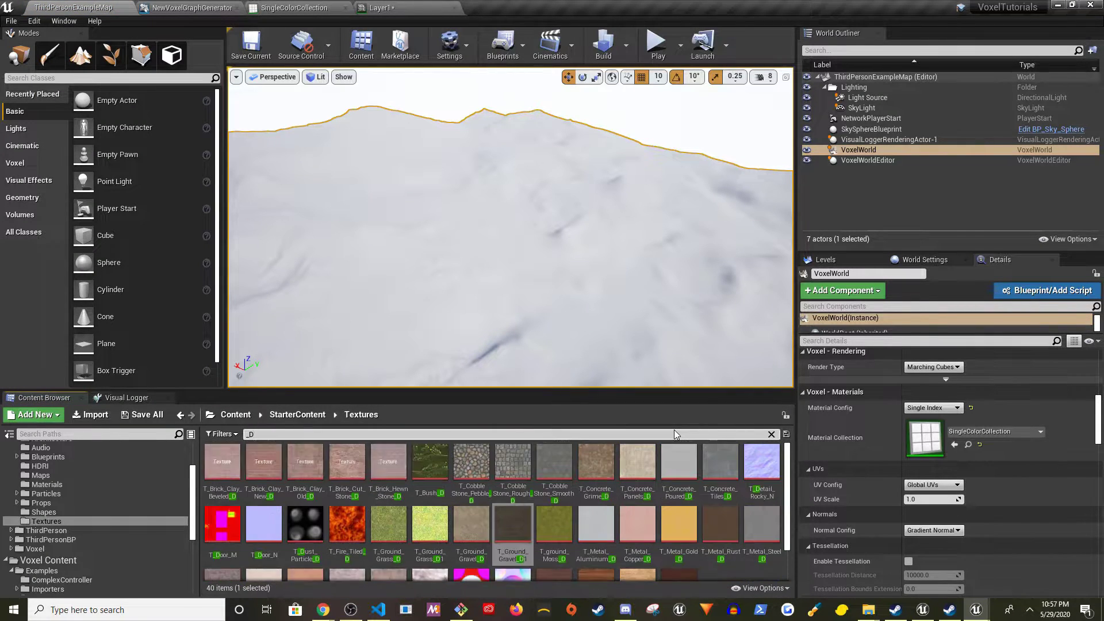
click(441, 523)
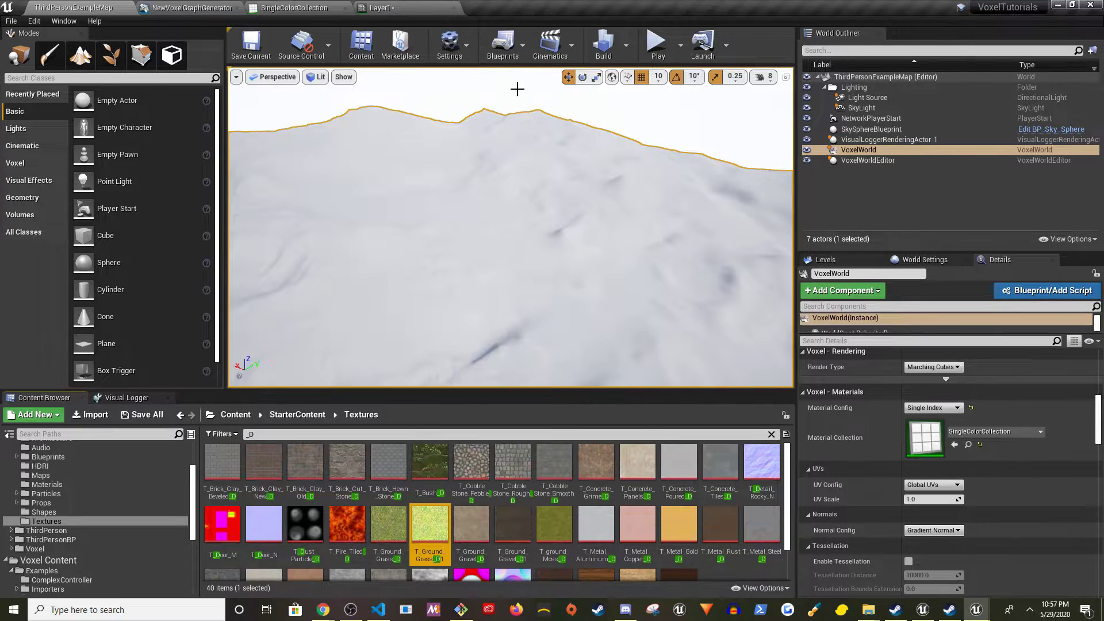
click(403, 8)
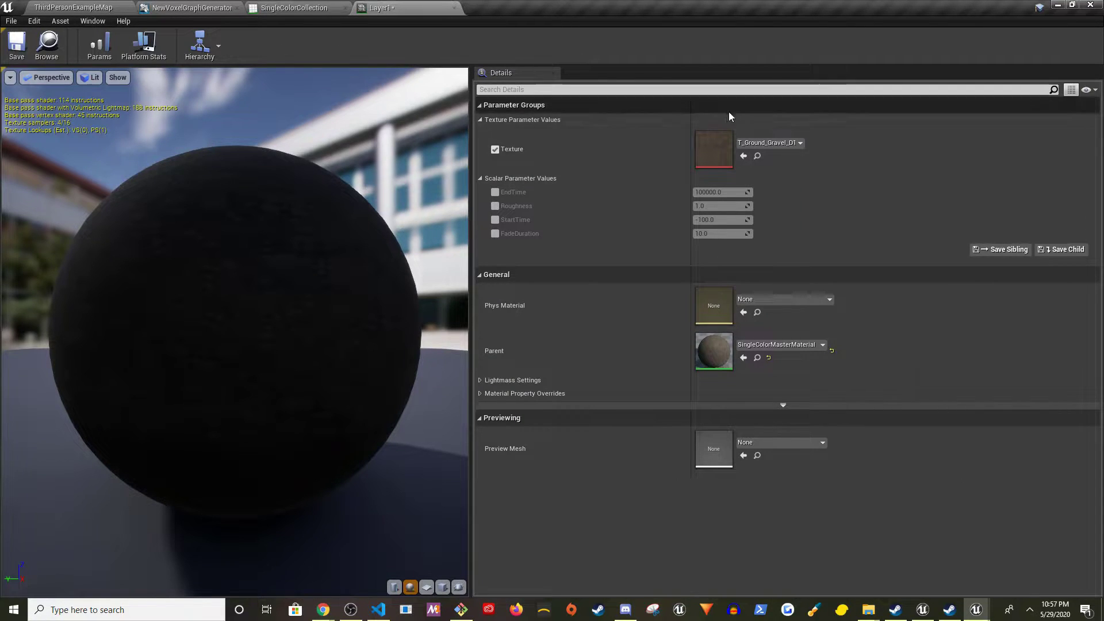
click(744, 155)
drag(156, 244, 333, 229)
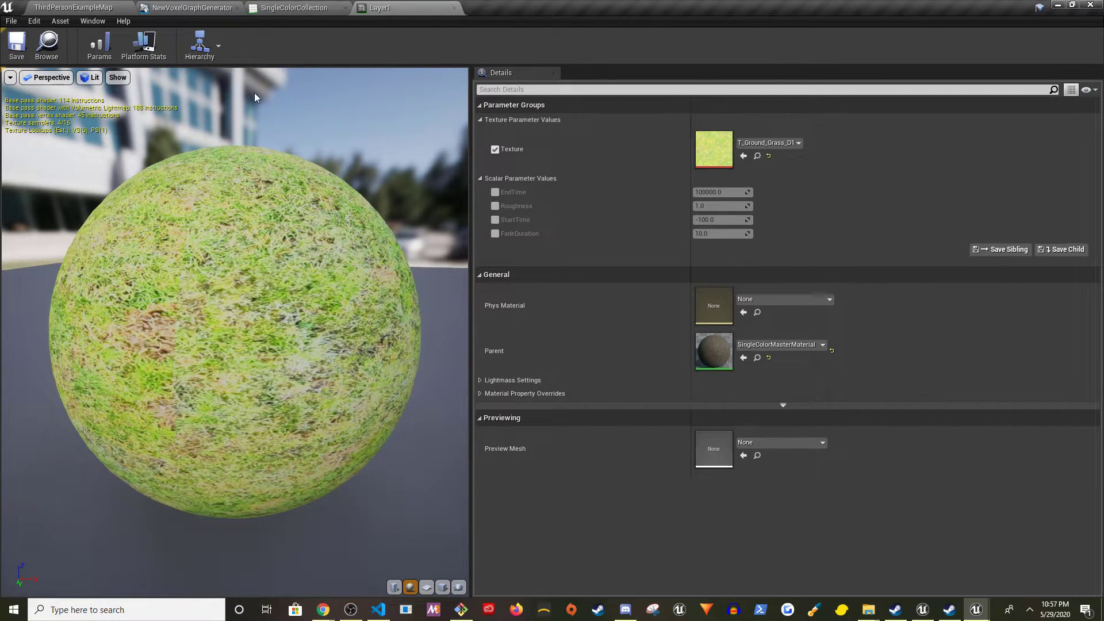
drag(272, 260, 389, 256)
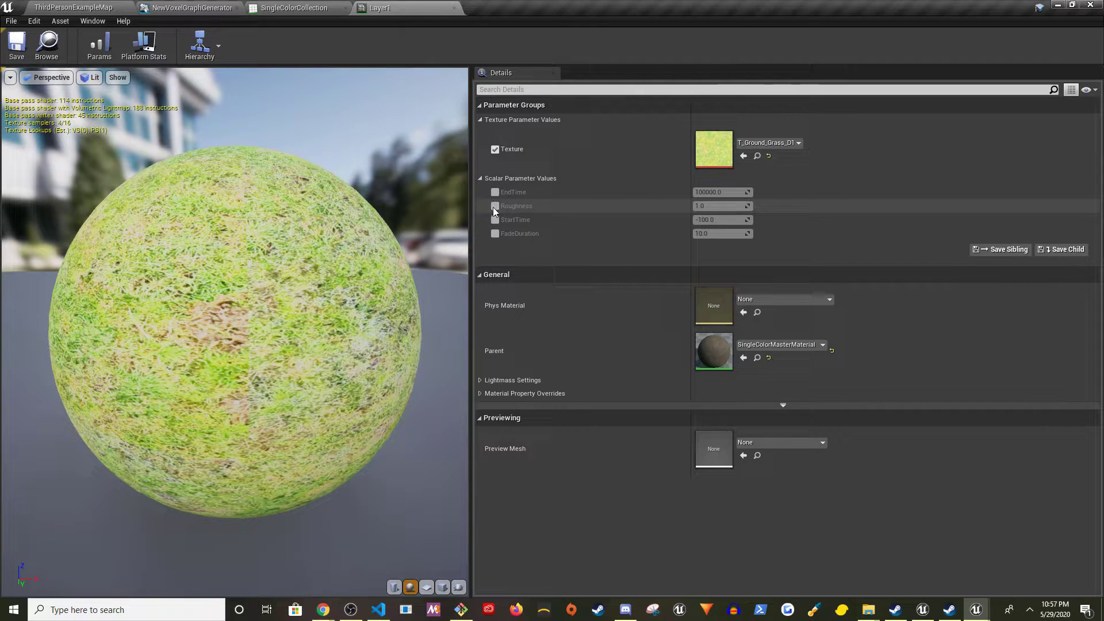
Open the Layer2 material instance from SingleColorCollection and enable its Texture override
click(288, 8)
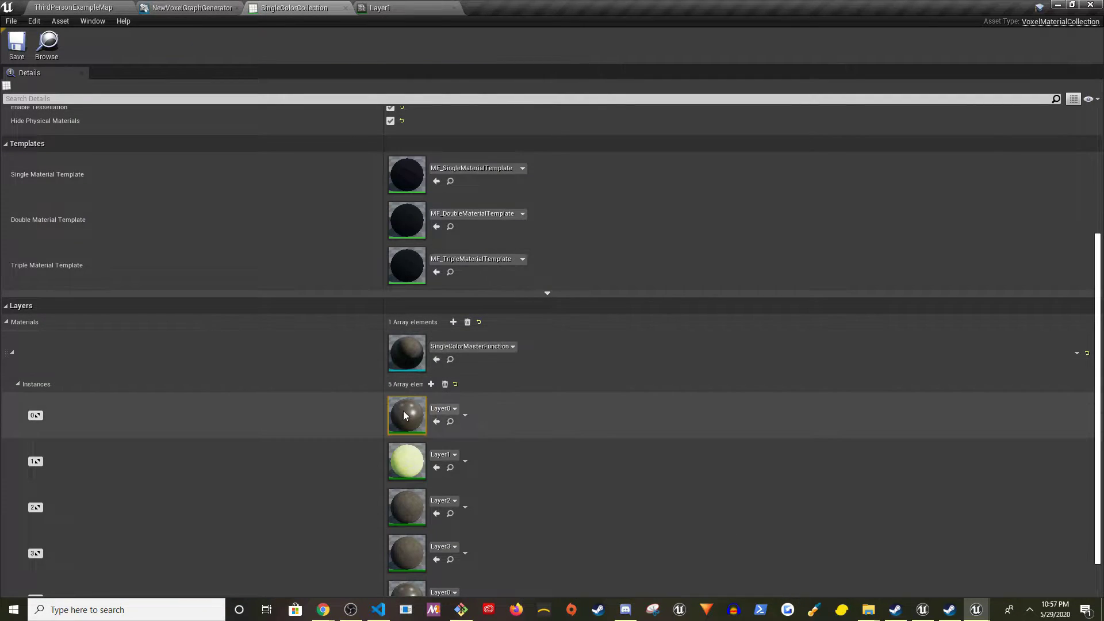
scroll(449, 498, down, 1)
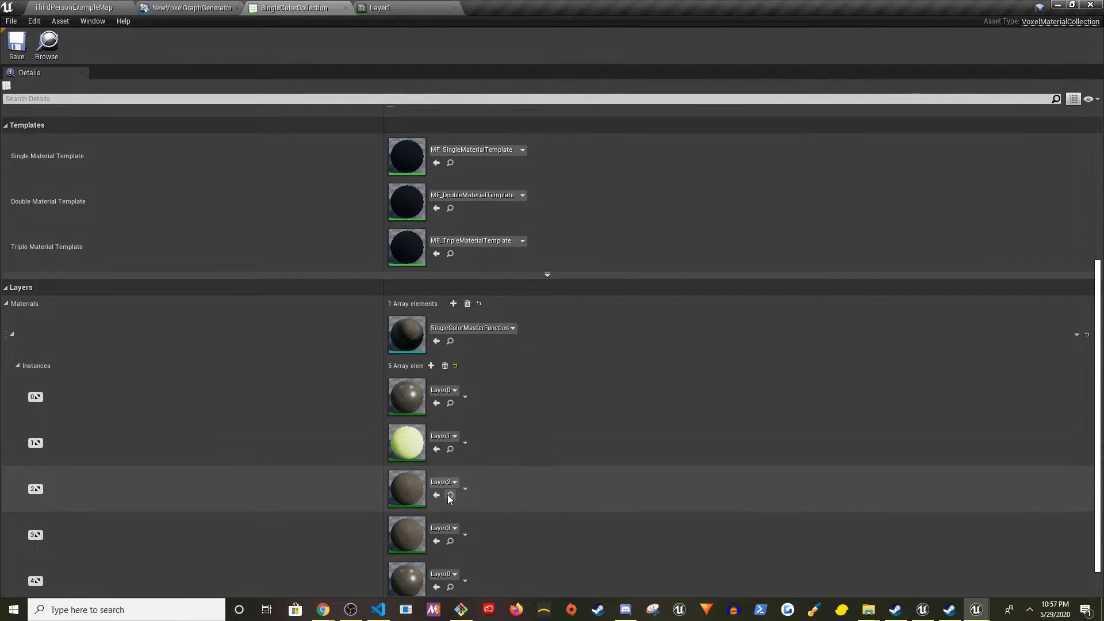
click(450, 495)
double_click(396, 471)
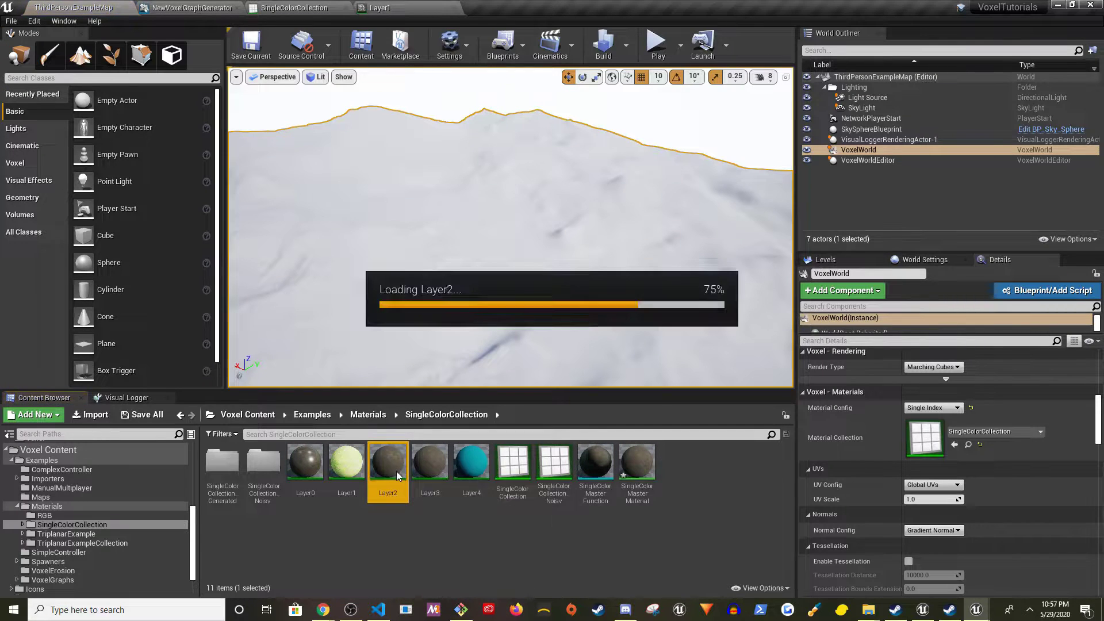
drag(473, 144, 621, 2)
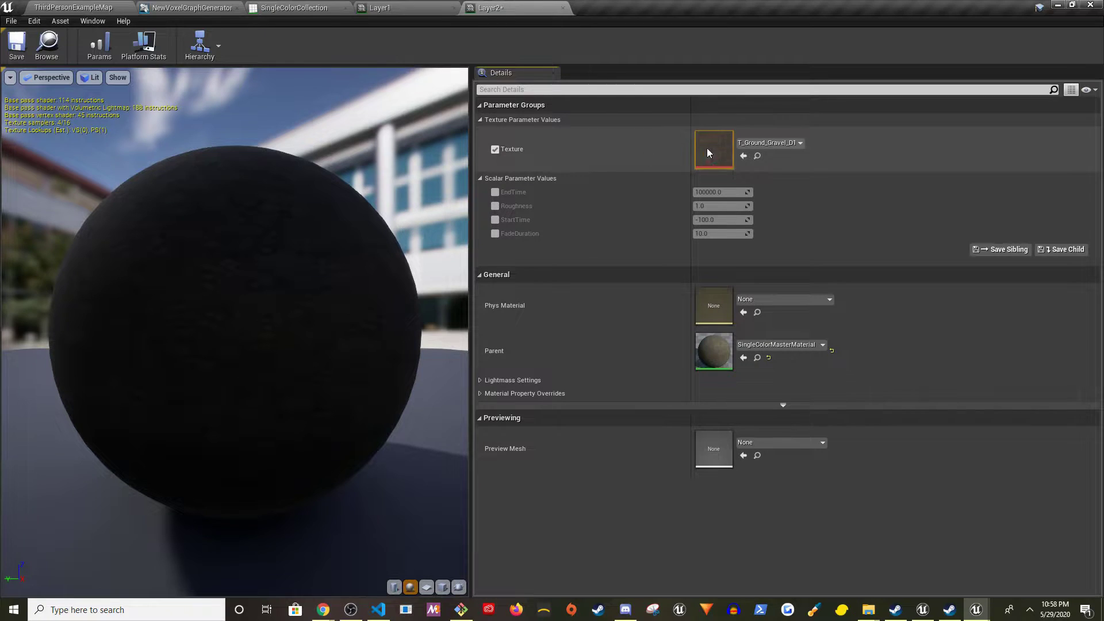
Assign the original T_Ground_Grass_D to Layer2's Texture parameter, save the instance and check it on the preview sphere
click(758, 156)
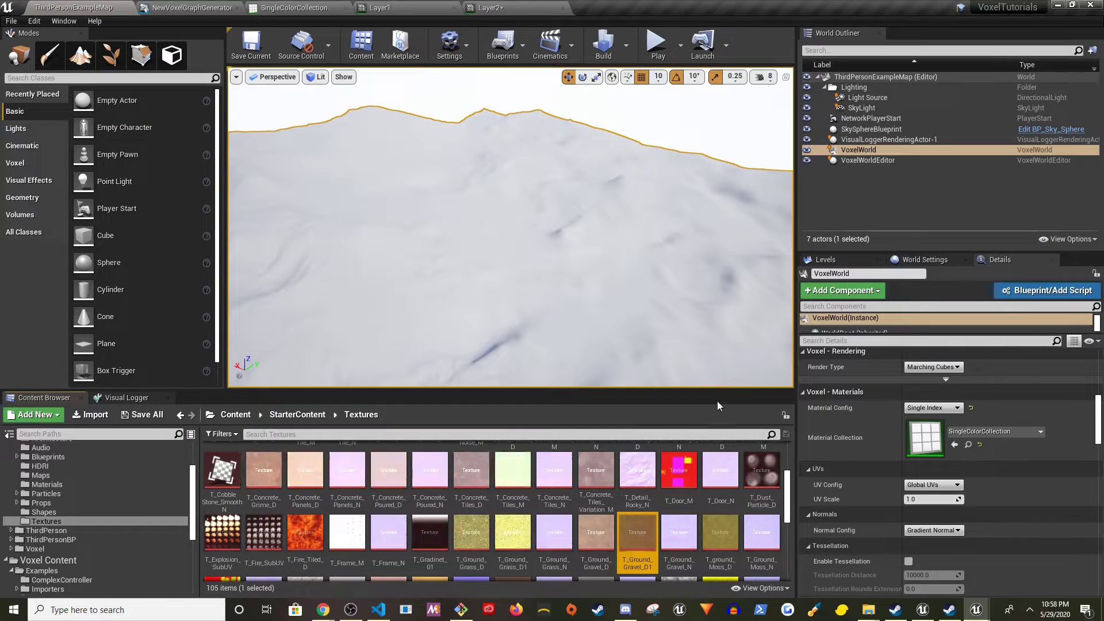
click(478, 527)
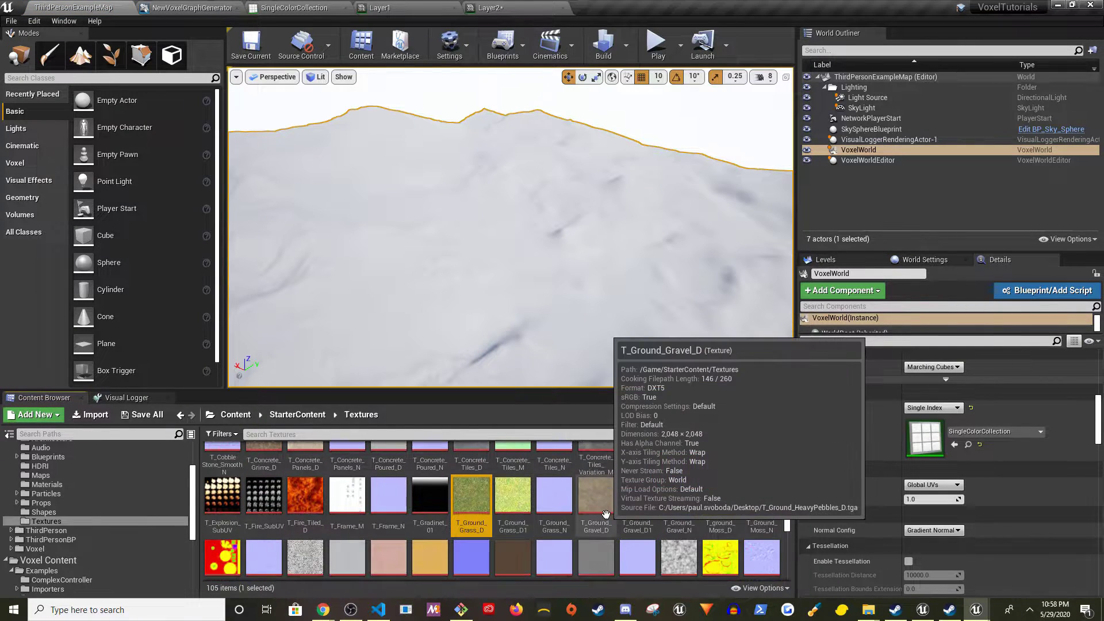
click(516, 7)
click(743, 156)
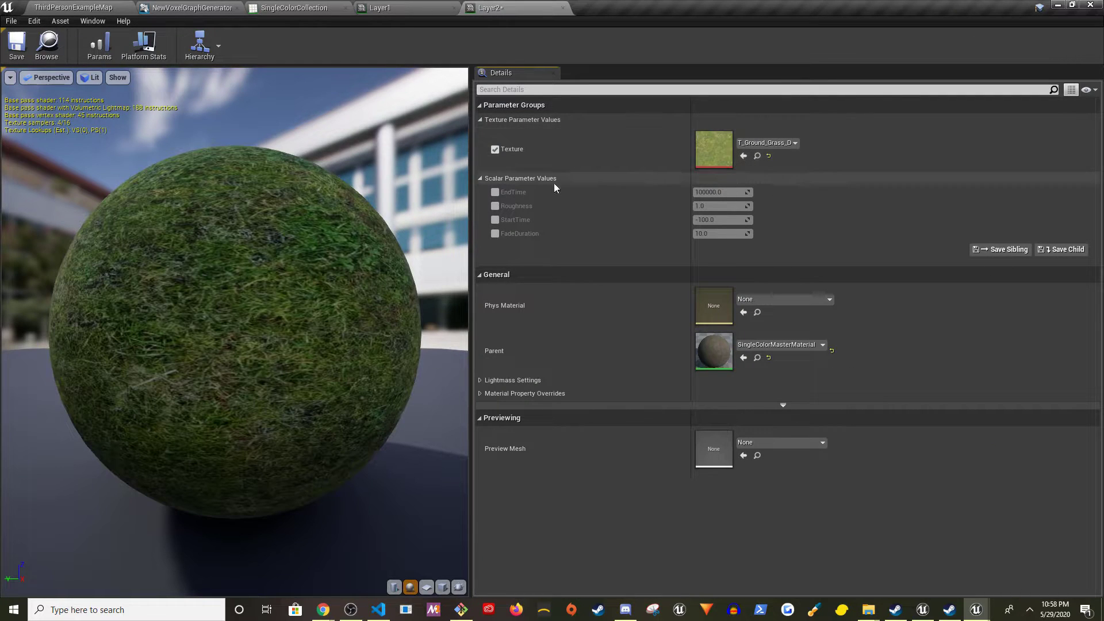
click(19, 47)
click(74, 7)
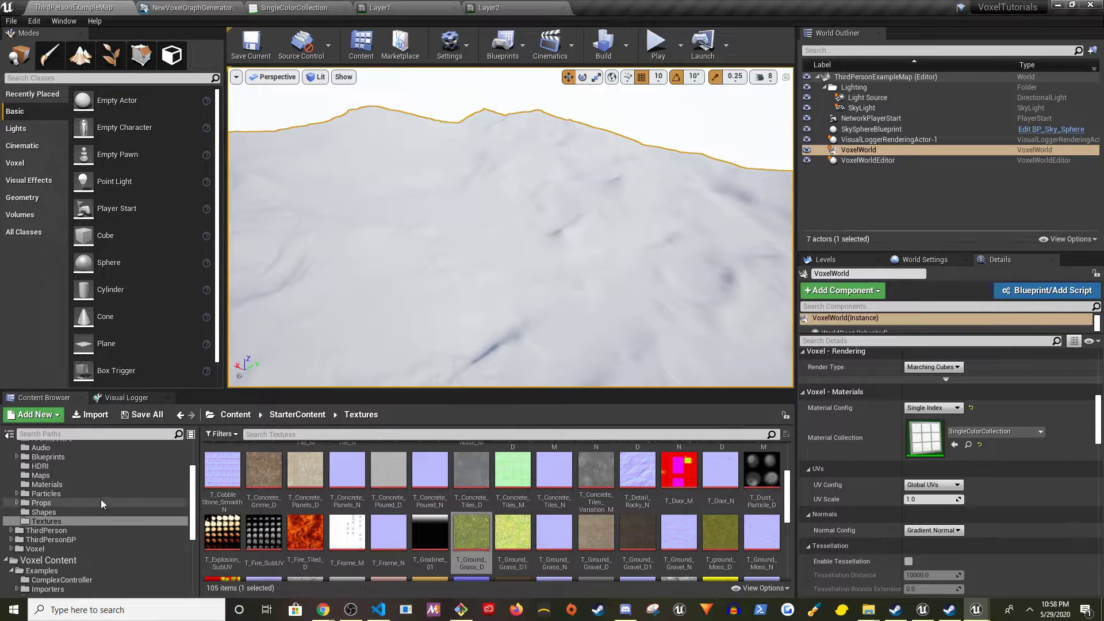
click(473, 7)
drag(300, 291, 310, 374)
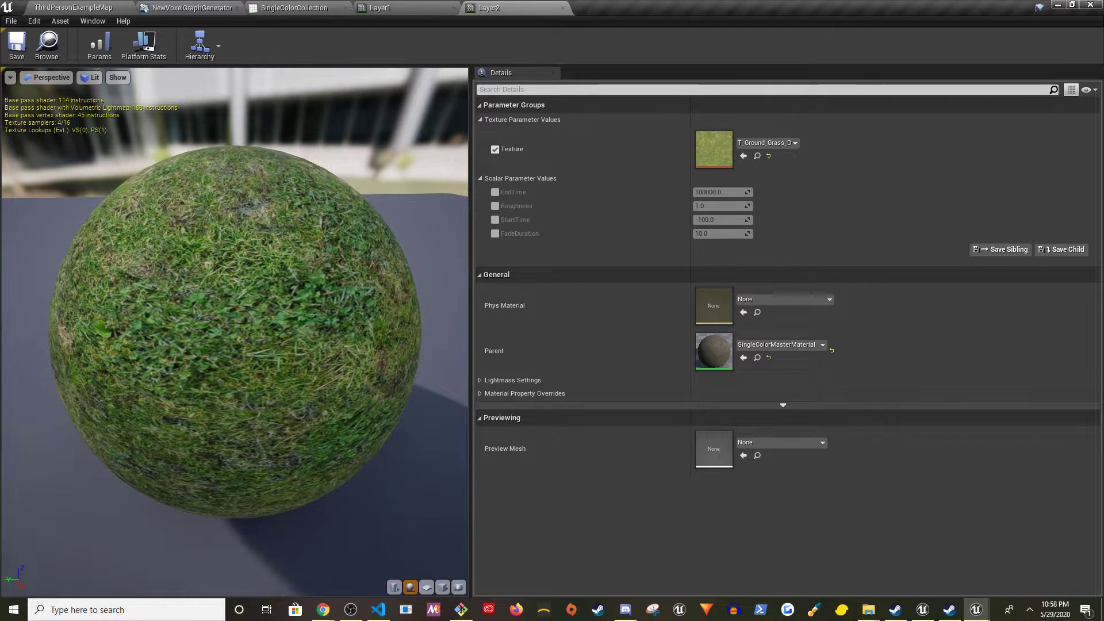
Open the Layer3 material instance from the collection, enable its Texture override and pick T_Rock_Slate_D in the Textures folder
click(353, 8)
scroll(511, 403, down, 1)
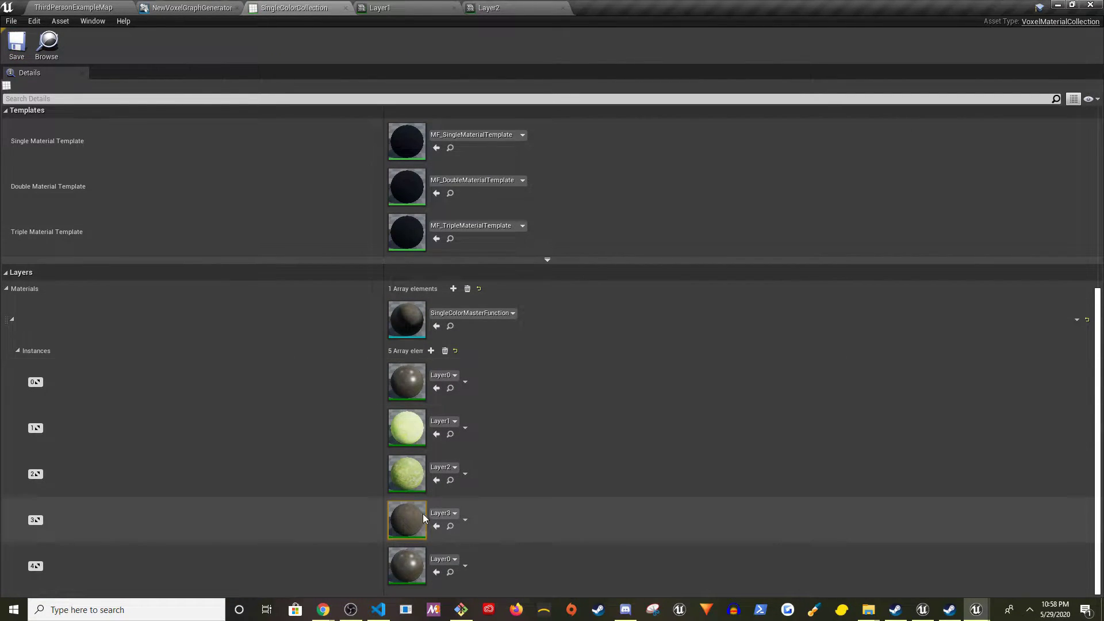
click(451, 526)
double_click(443, 469)
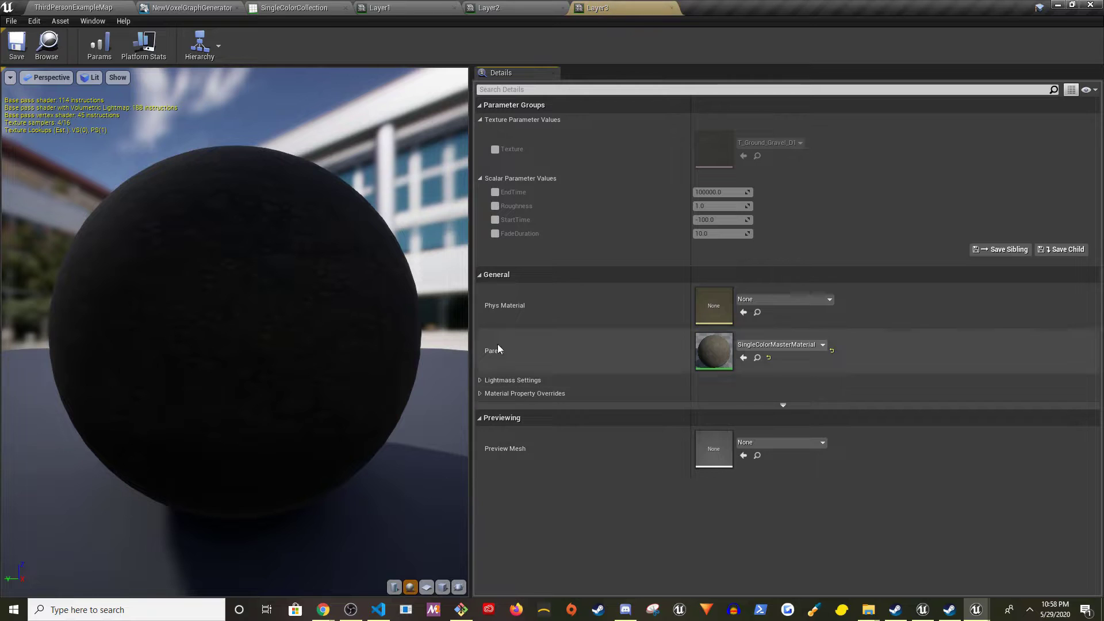
click(495, 149)
click(758, 156)
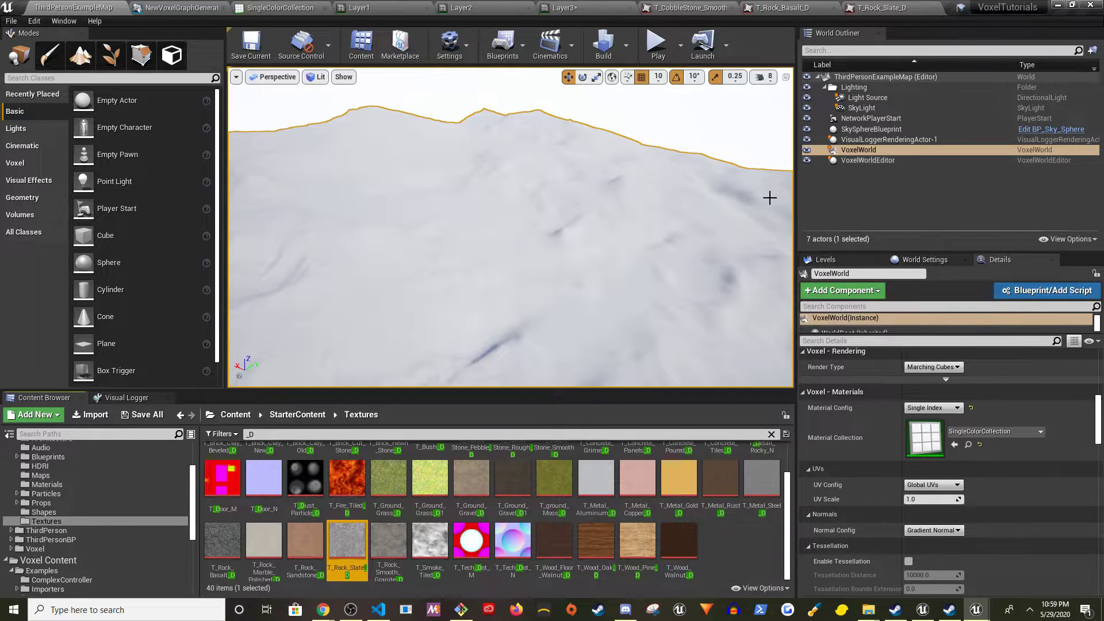
Assign T_Rock_Slate_D to Layer3's Texture parameter, check the preview sphere and save the instance
click(801, 4)
click(643, 5)
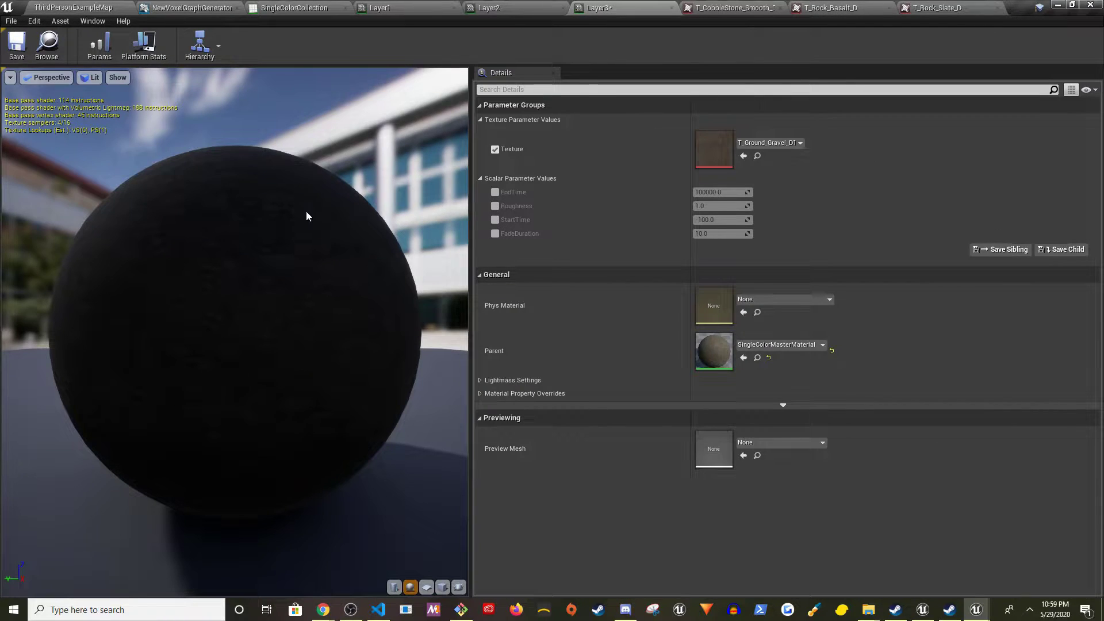
drag(306, 214, 306, 288)
click(293, 7)
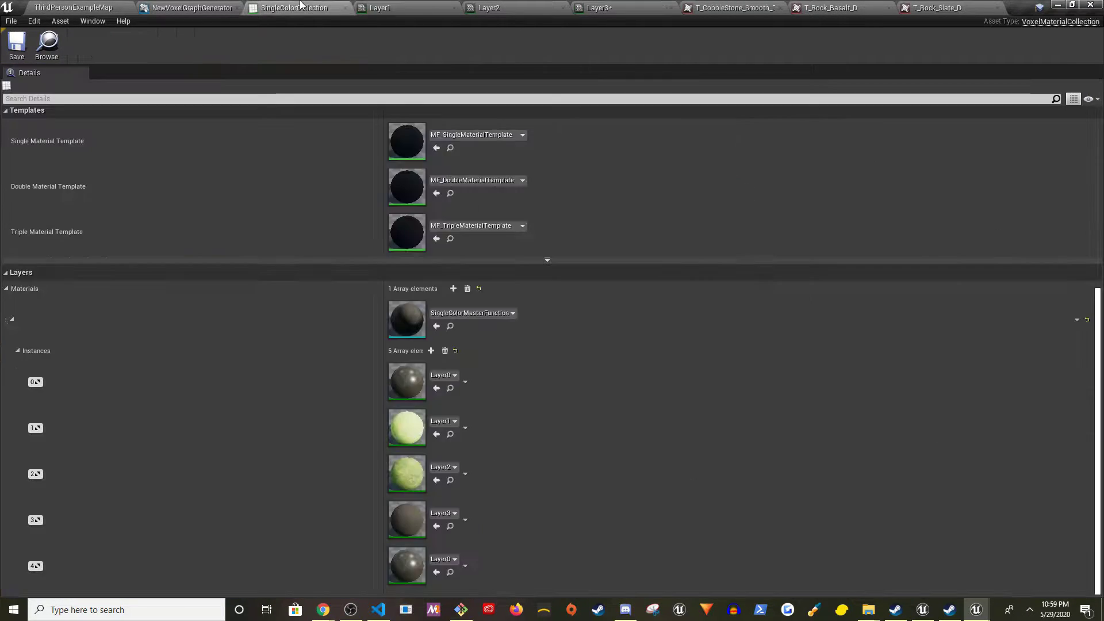
click(624, 7)
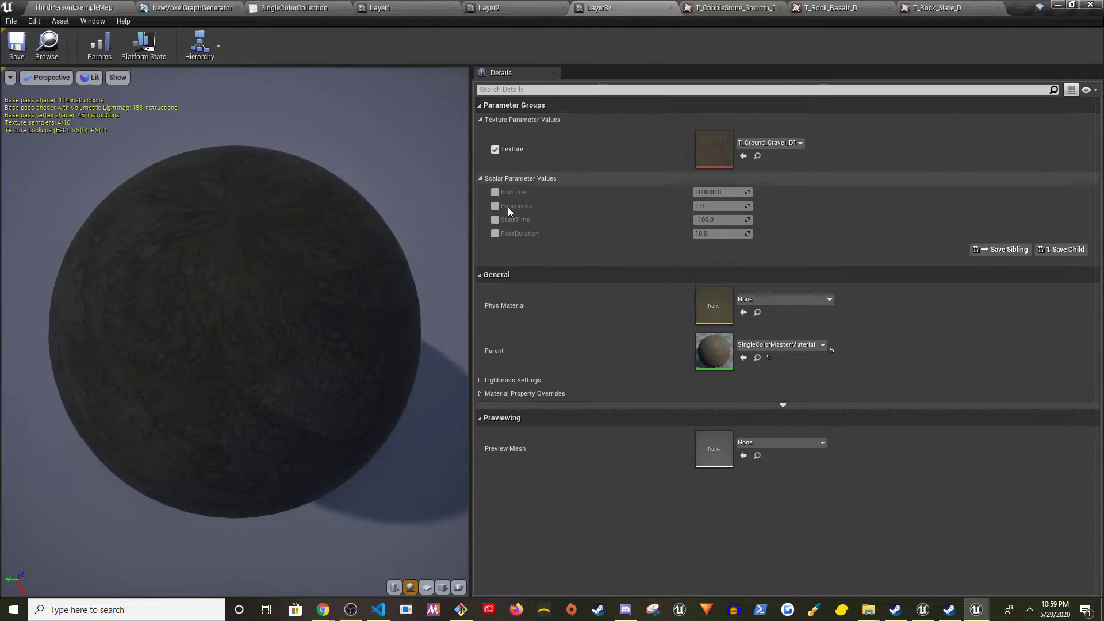
click(744, 156)
mouse_move(325, 305)
mouse_down()
mouse_move(325, 277)
mouse_move(325, 305)
mouse_up()
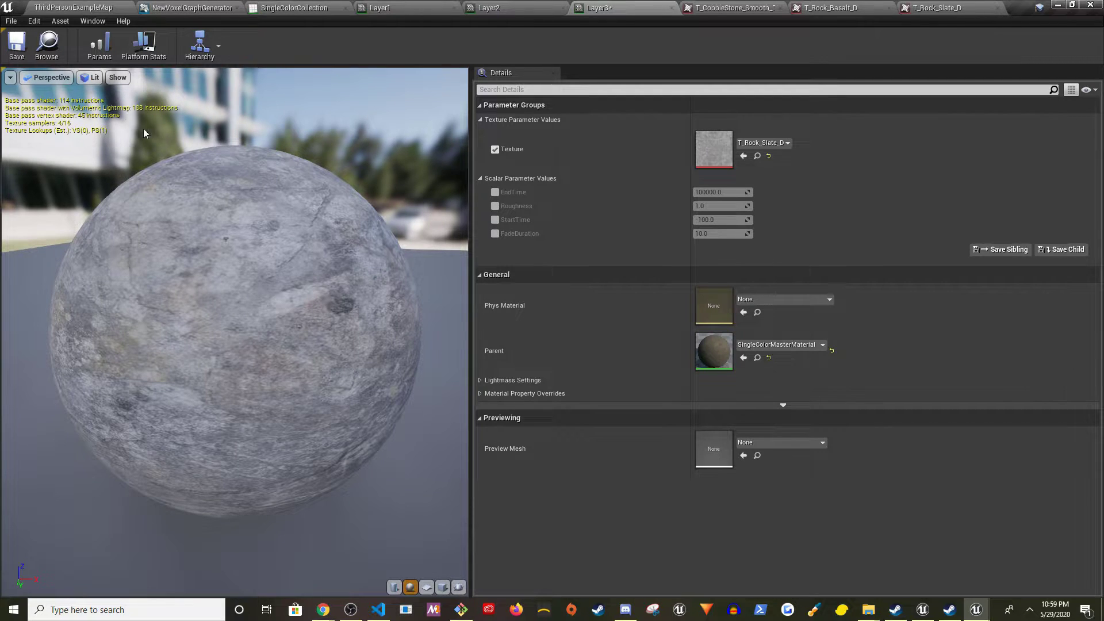
click(17, 45)
Delete the duplicate Layer0 entry at index 4 from SingleColorCollection's Instances array
click(311, 7)
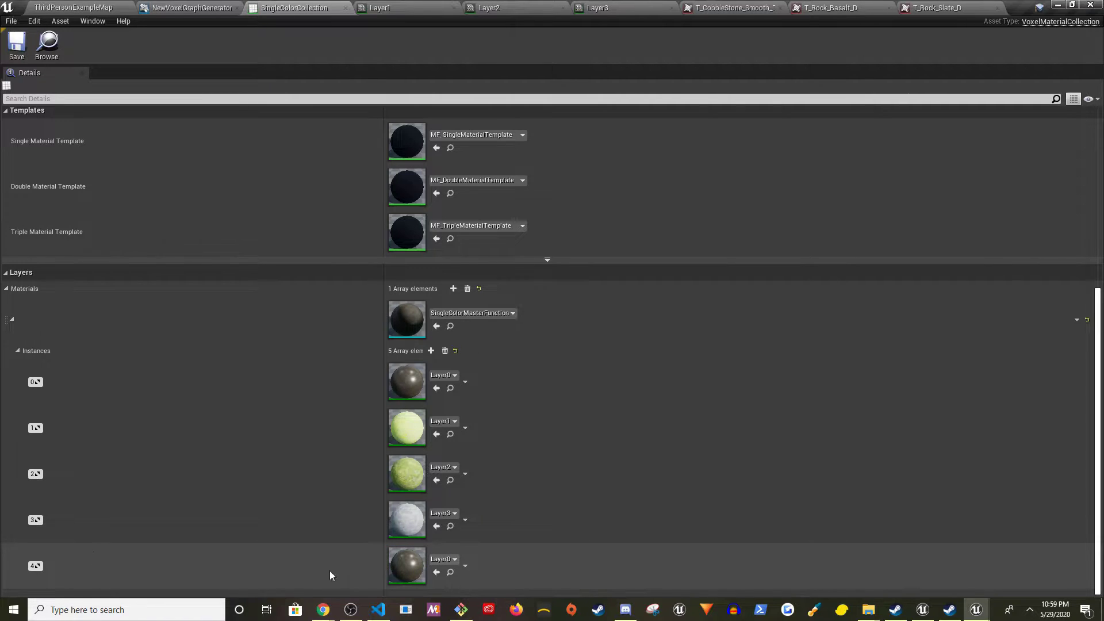
click(465, 566)
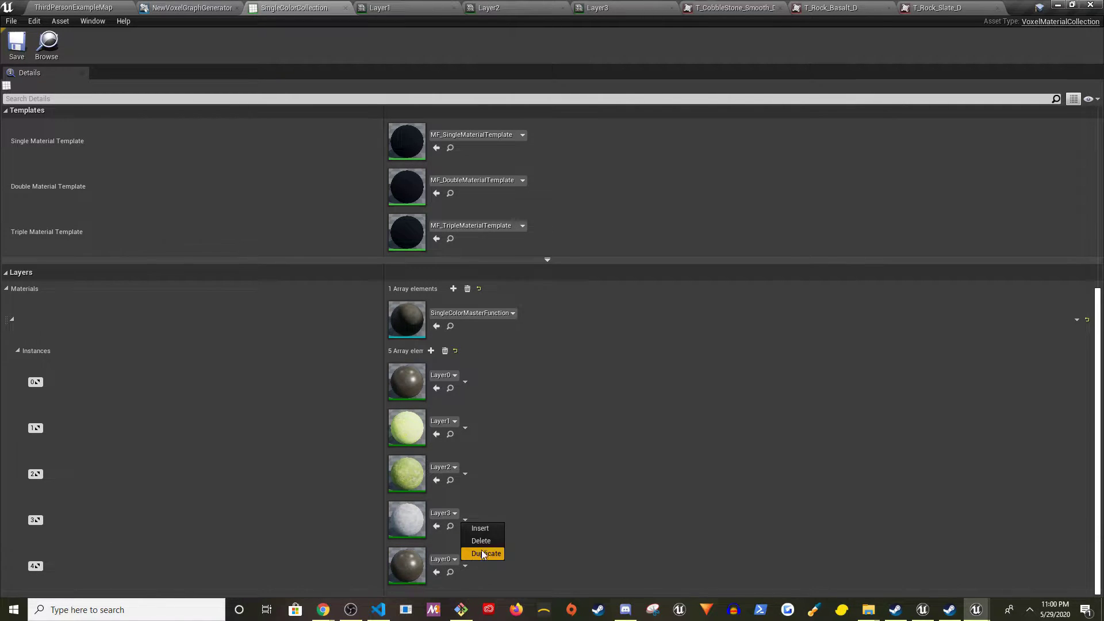
click(475, 551)
Generate the single materials for SingleColorCollection
scroll(184, 178, up, 3)
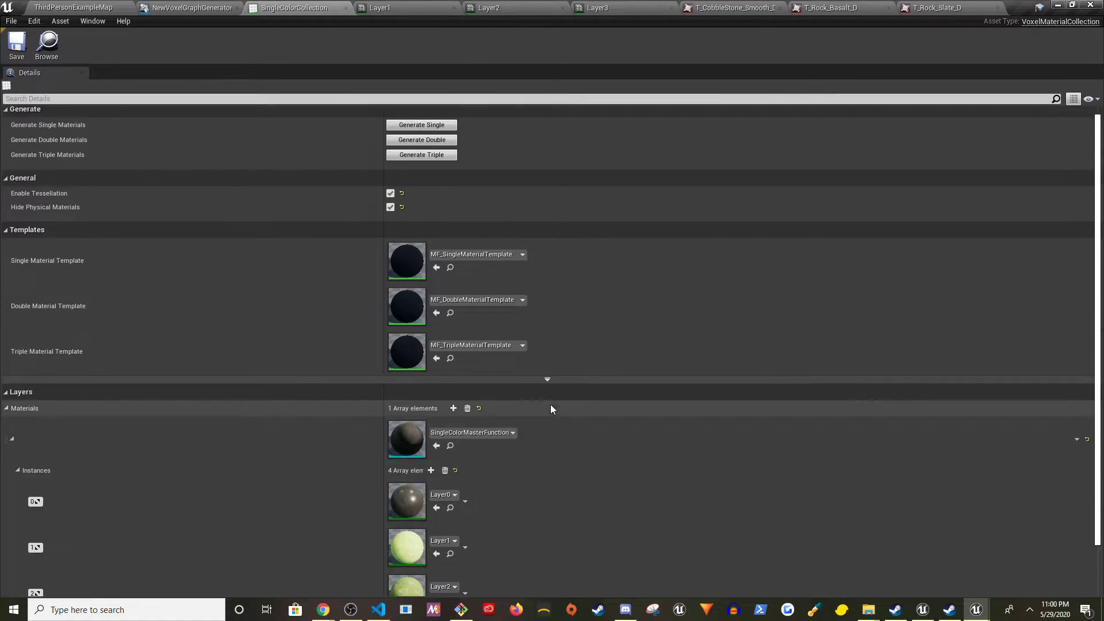
click(109, 6)
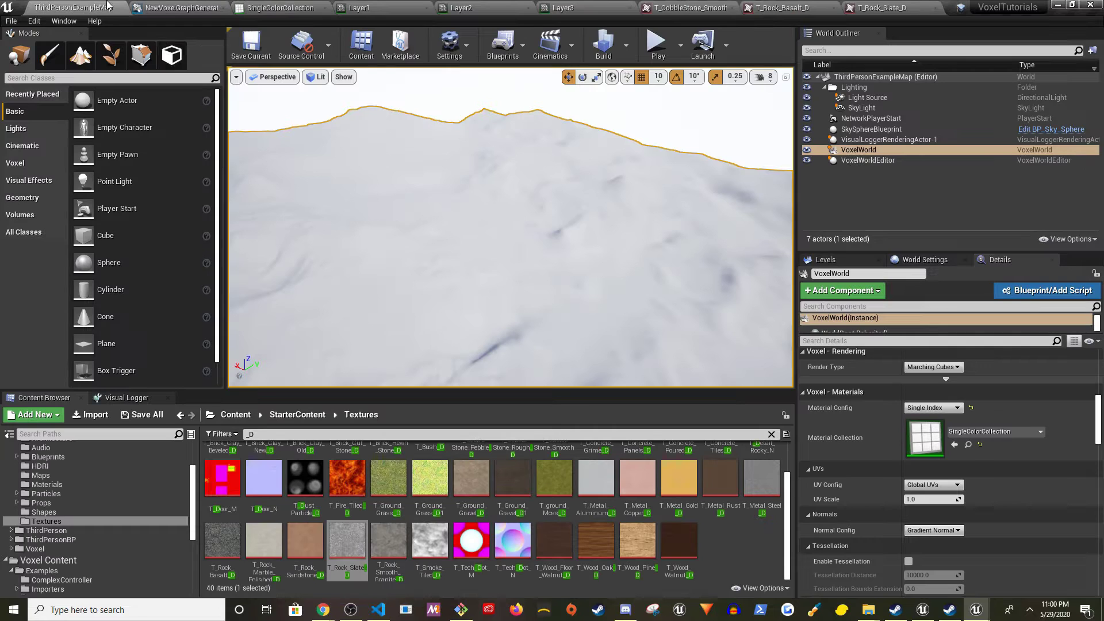
click(212, 8)
click(258, 8)
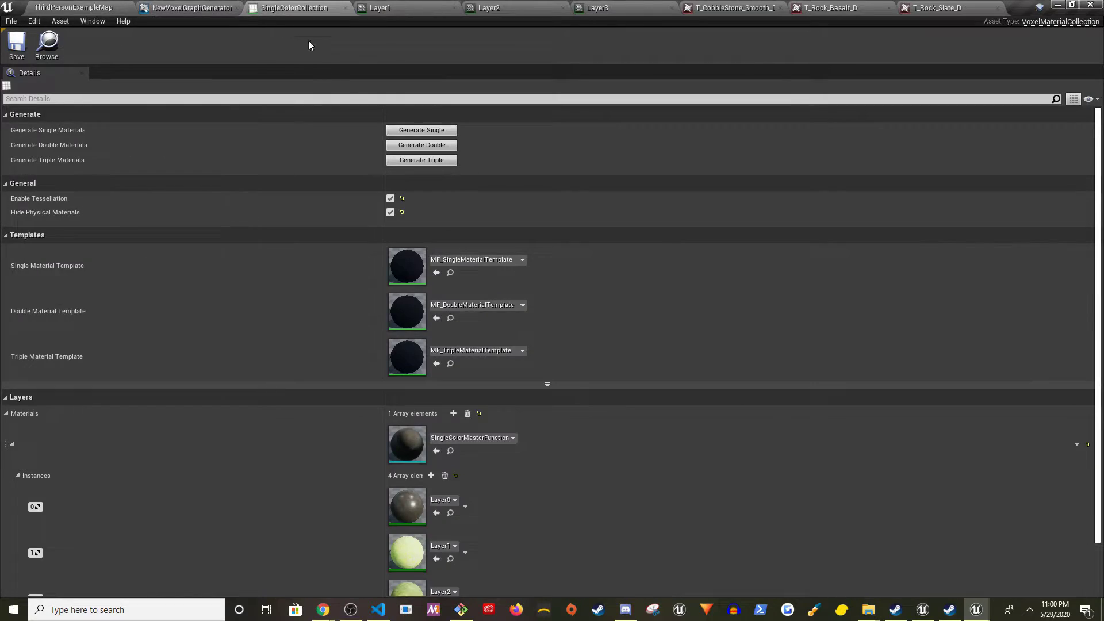
click(436, 133)
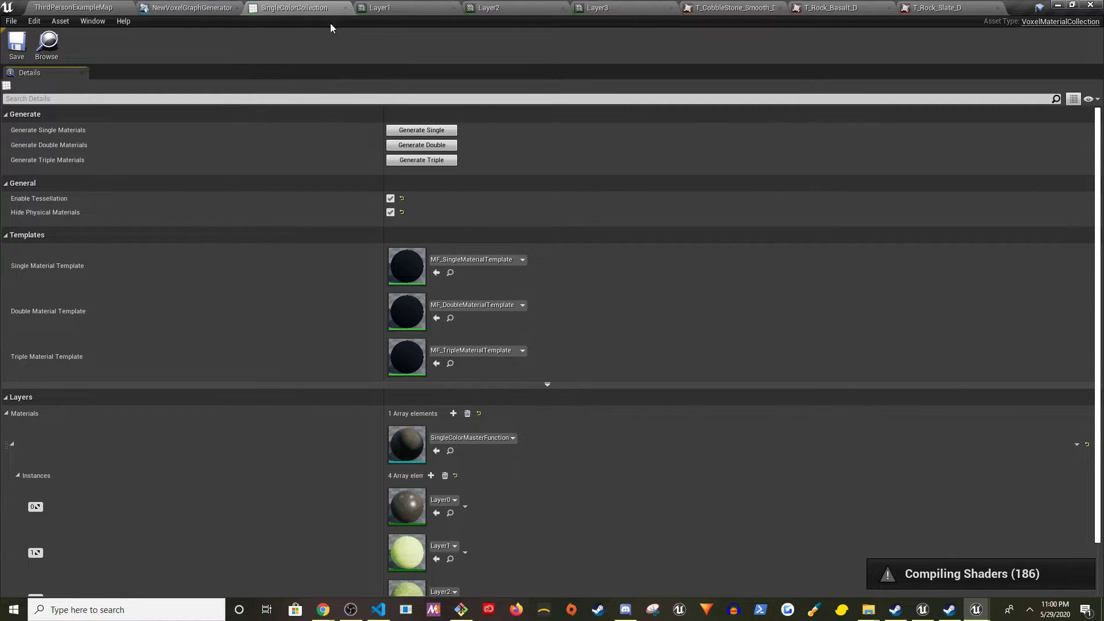
Close all asset tabs after SingleColorCollection and bring up the NewVoxelGraphGenerator graph at its Set Color nodes
right_click(297, 13)
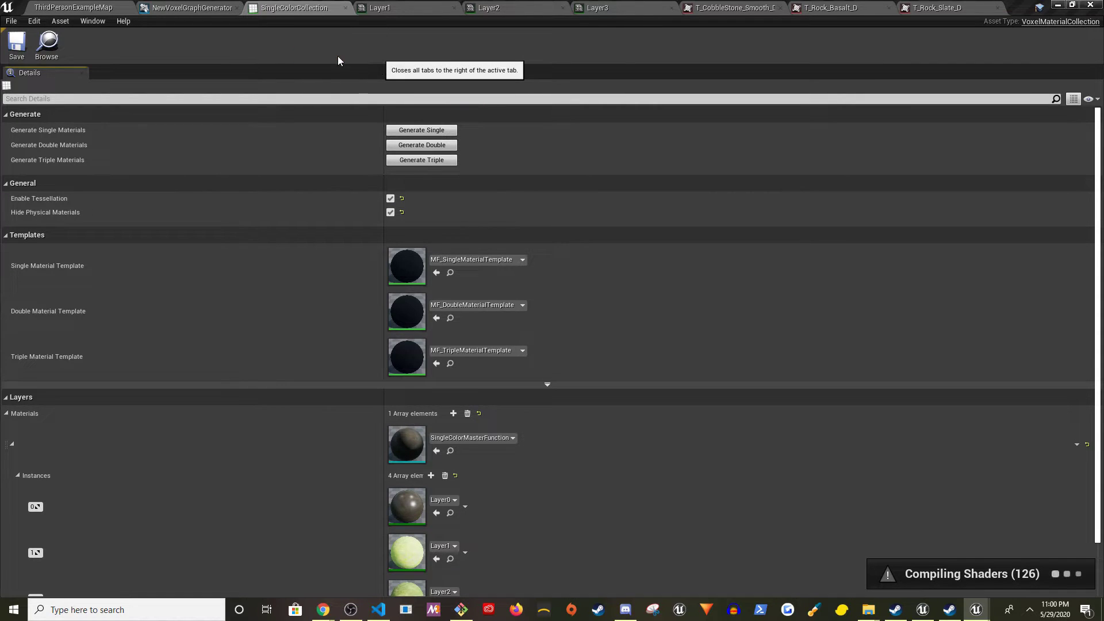
click(338, 56)
click(203, 10)
right_drag(705, 299, 486, 348)
right_drag(263, 430, 514, 337)
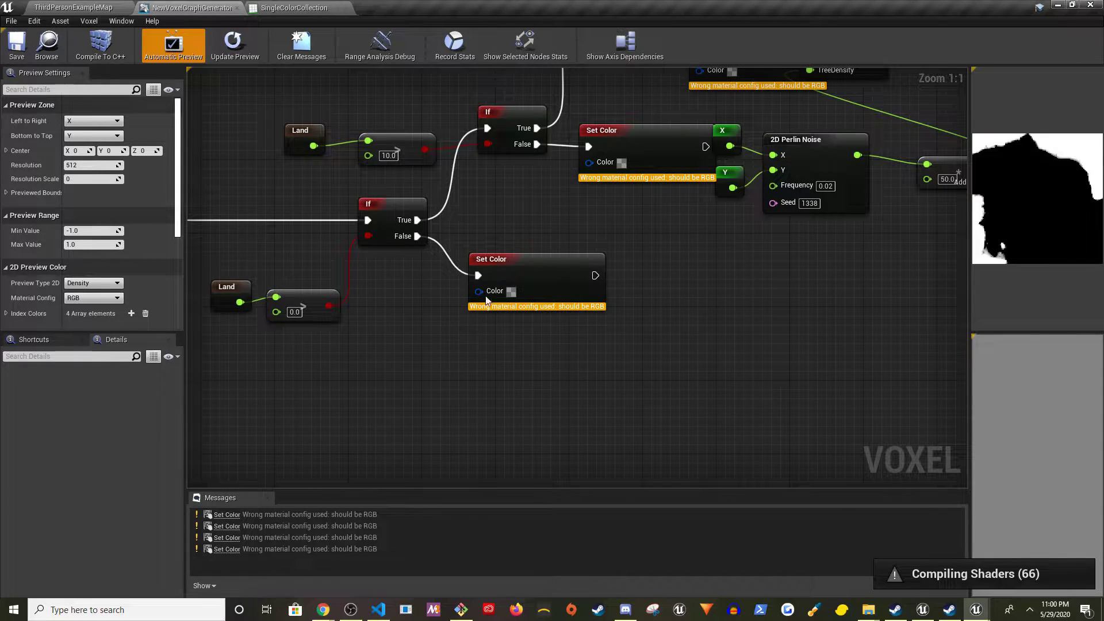
Replace the Set Color node on the False branch of the Land > 0.0 check with a Set Material node
click(486, 300)
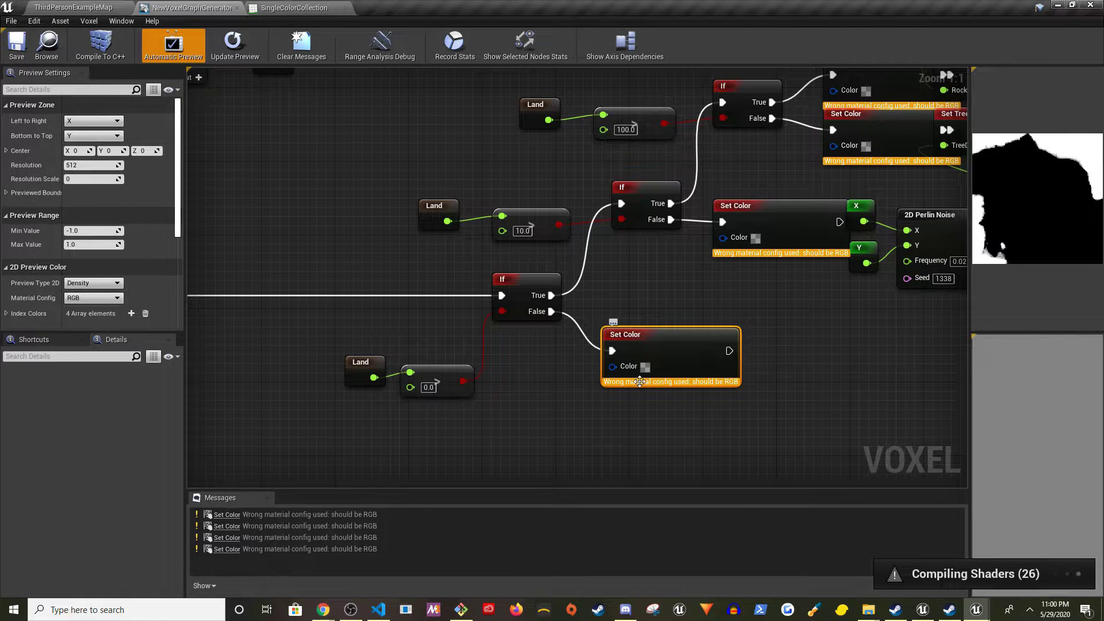
key(Delete)
drag(555, 232, 594, 286)
key(Return)
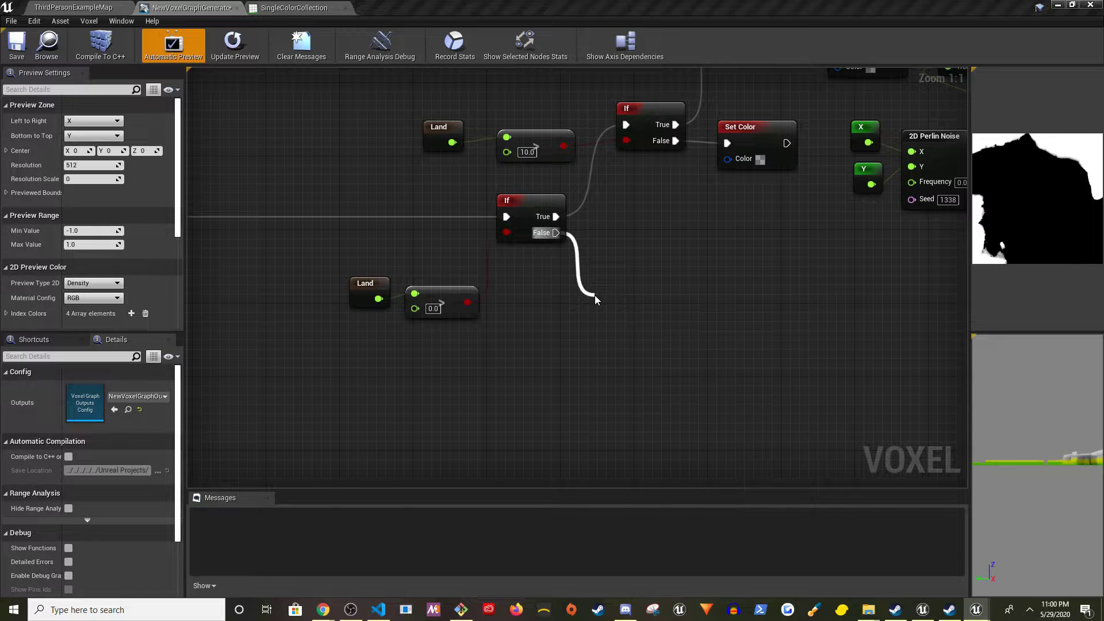
Feed the Set Material node's Material input from a new Make Material From Single Index node placed before it
right_drag(618, 300, 735, 188)
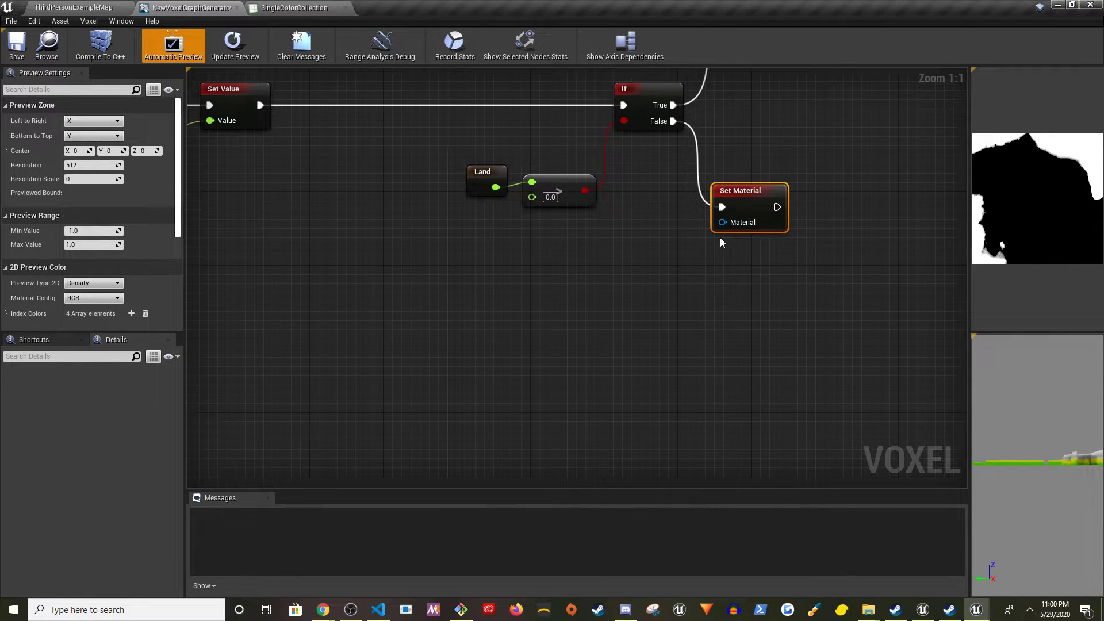
drag(722, 222, 662, 303)
text(make)
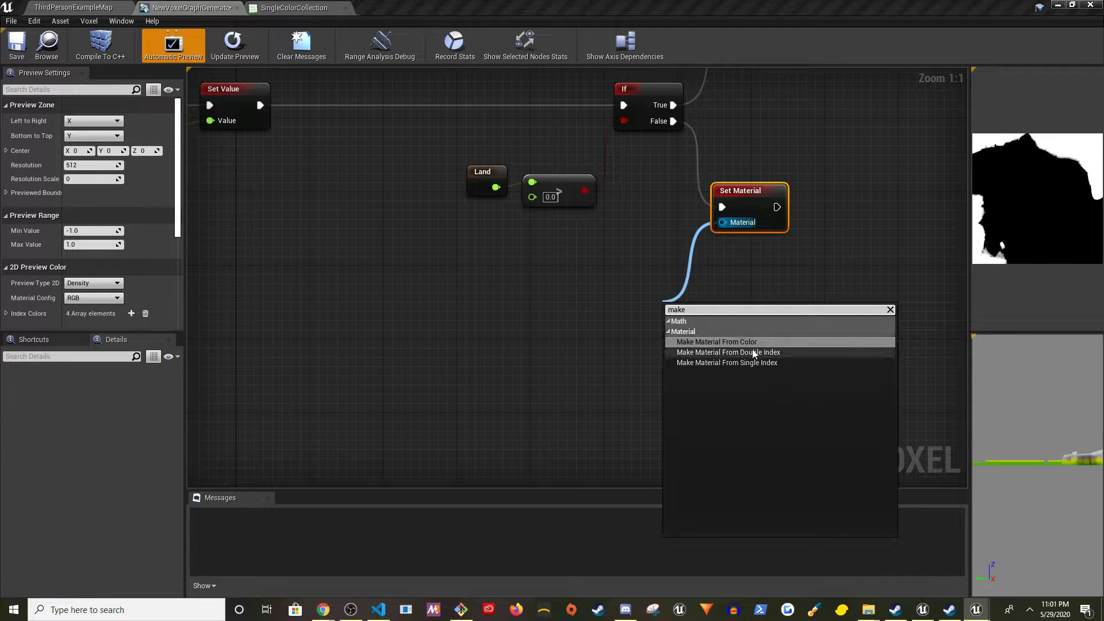
click(748, 363)
drag(715, 310, 594, 248)
Add a Get Material Collection Index node named Texture and connect it to the Index input of Make Material From Single Index
right_drag(365, 274, 359, 350)
right_click(359, 350)
text(get material)
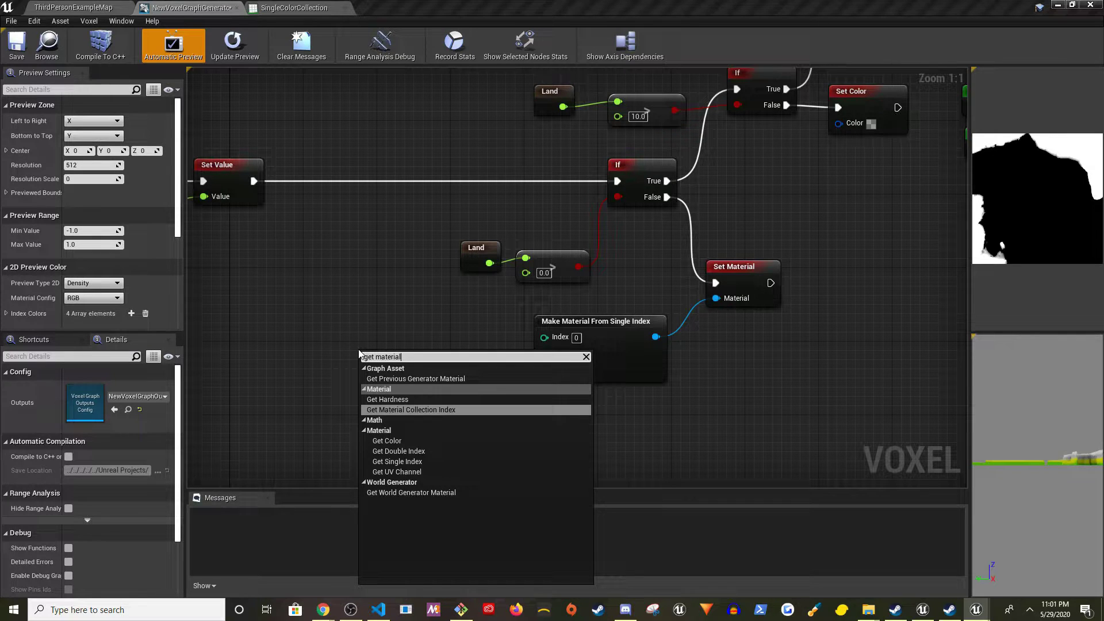
click(437, 409)
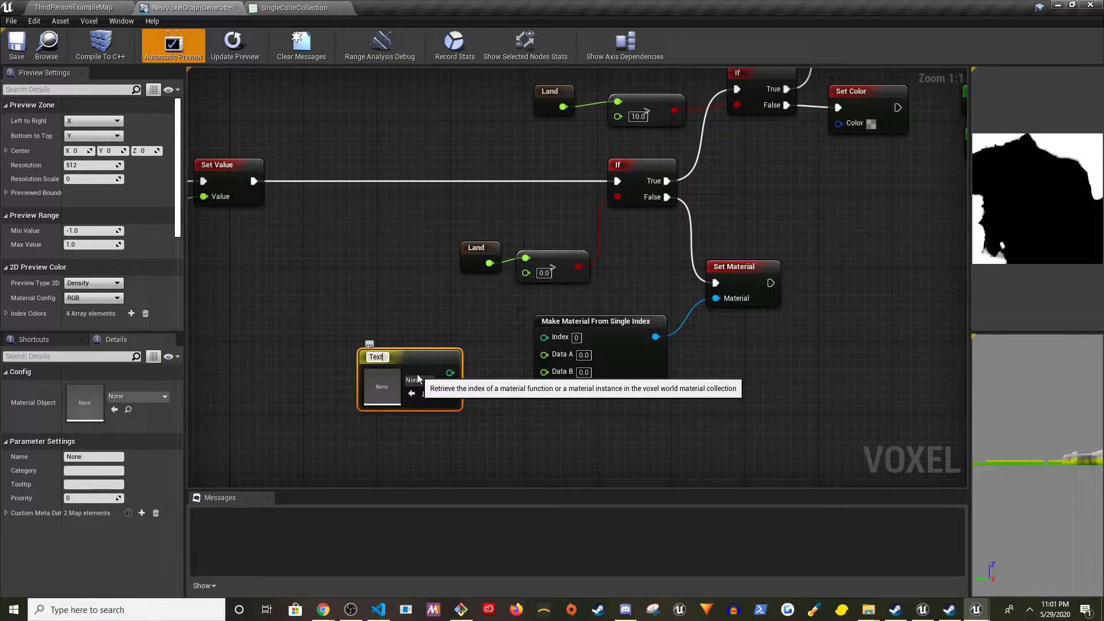
key(Return)
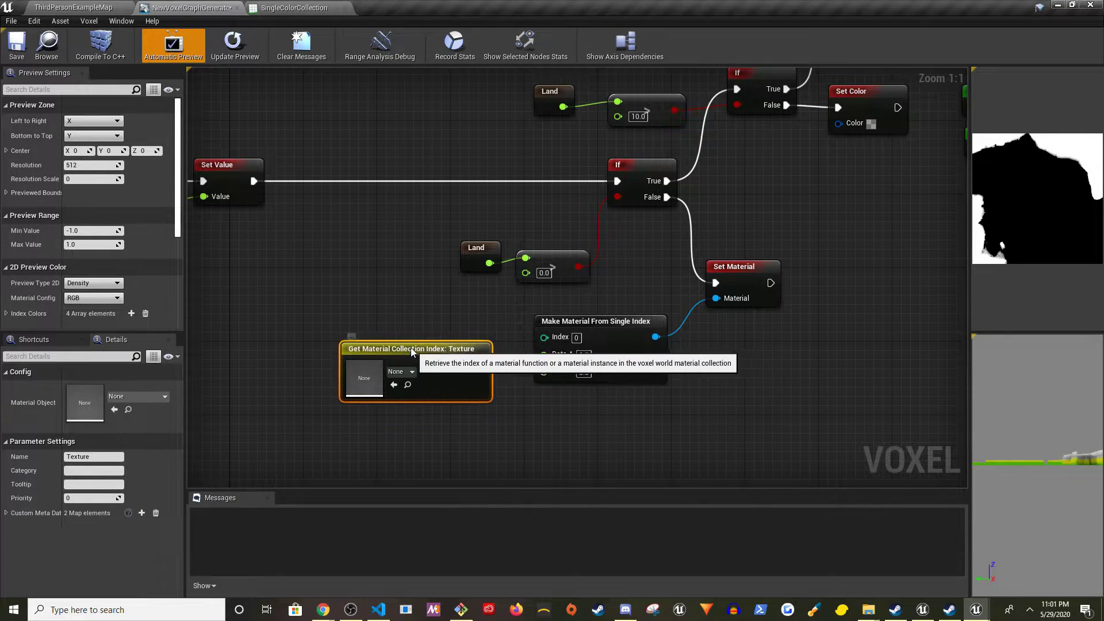
drag(480, 337, 545, 338)
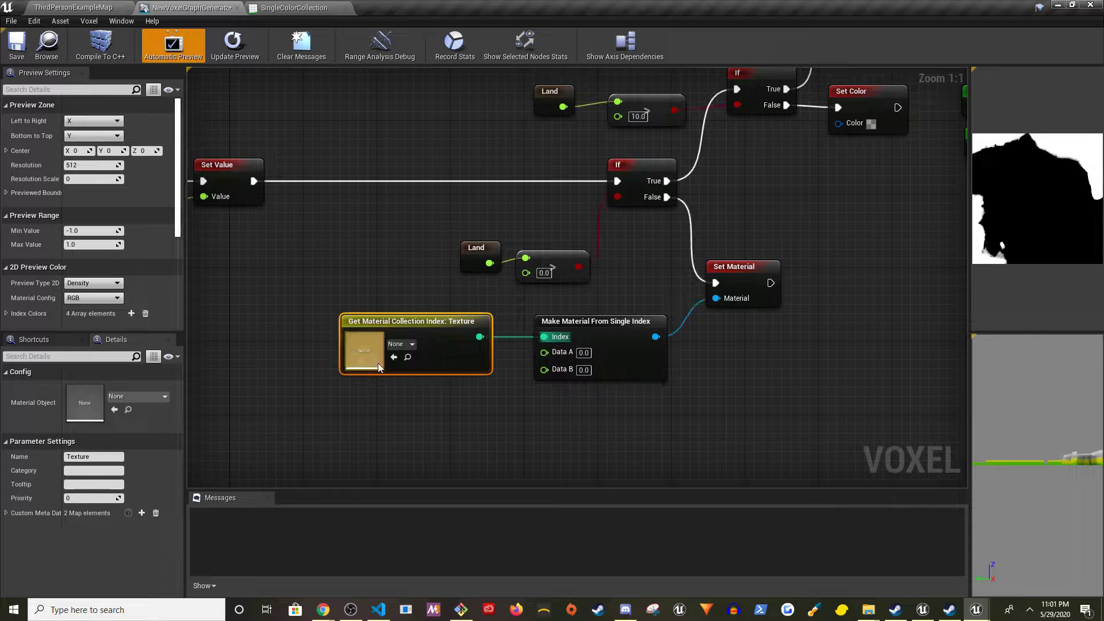
click(399, 343)
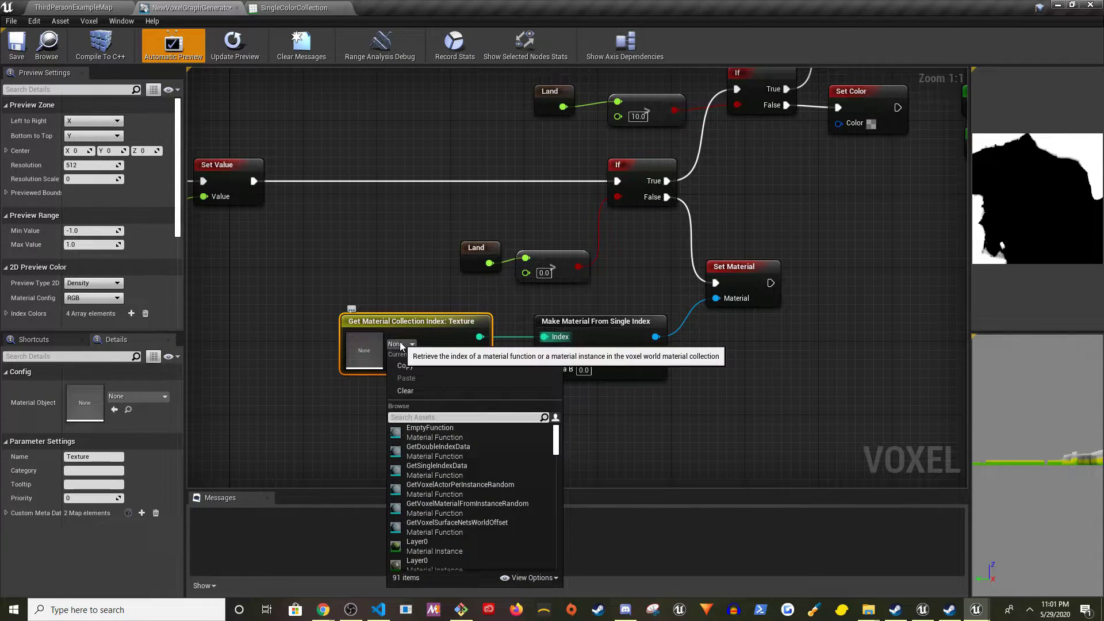
text(laye)
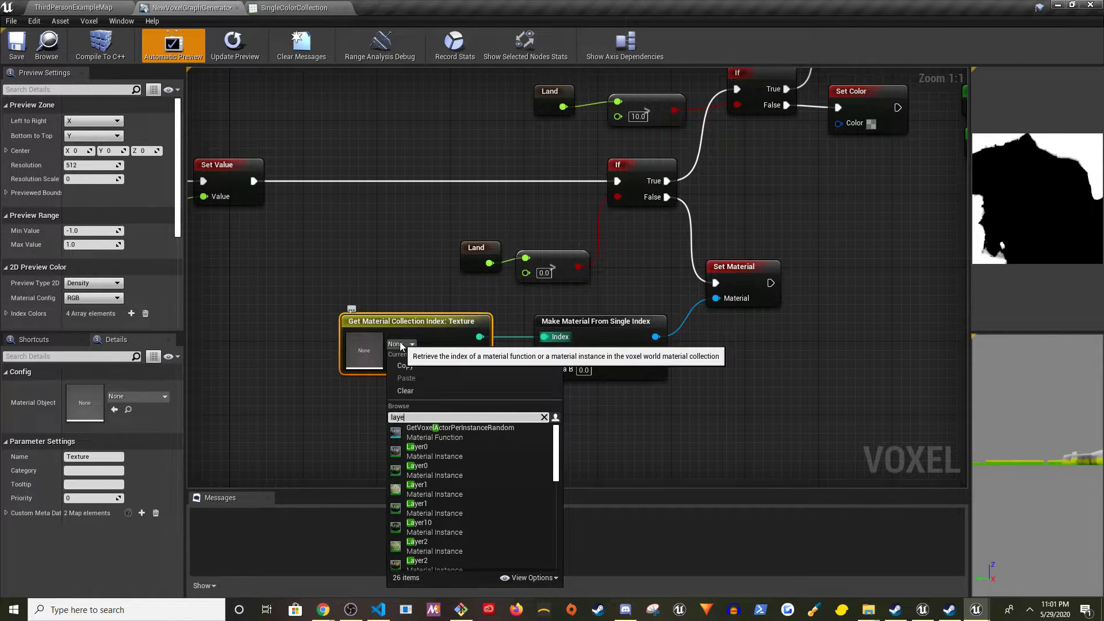
click(290, 8)
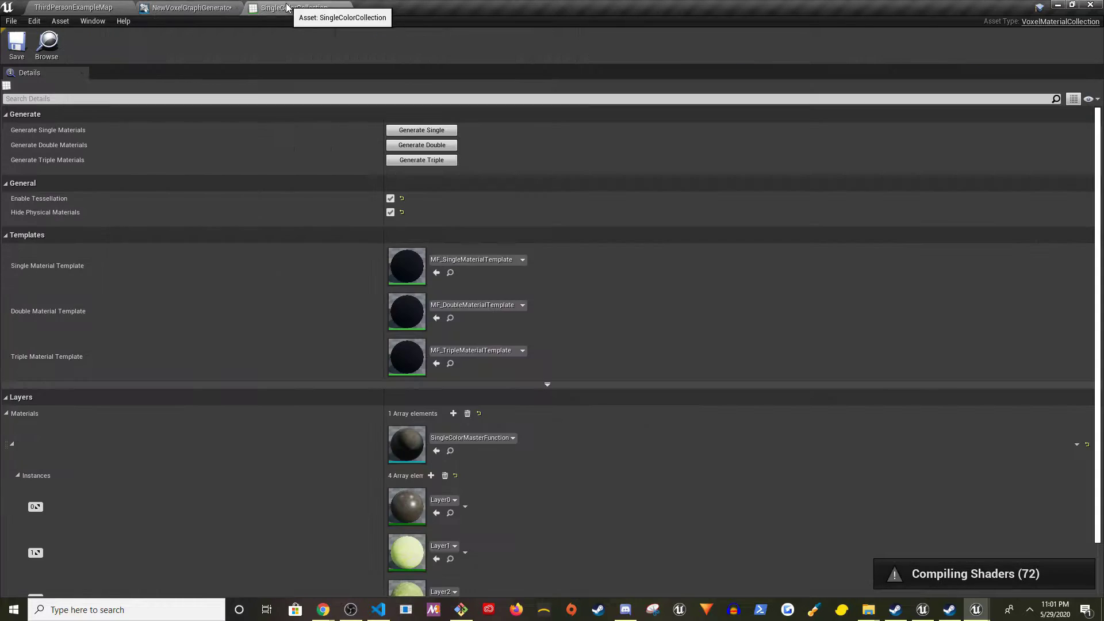
click(75, 8)
Locate the SingleColorCollection folder in the Content Browser and assign its Layer0 instance to the Texture index node
click(290, 8)
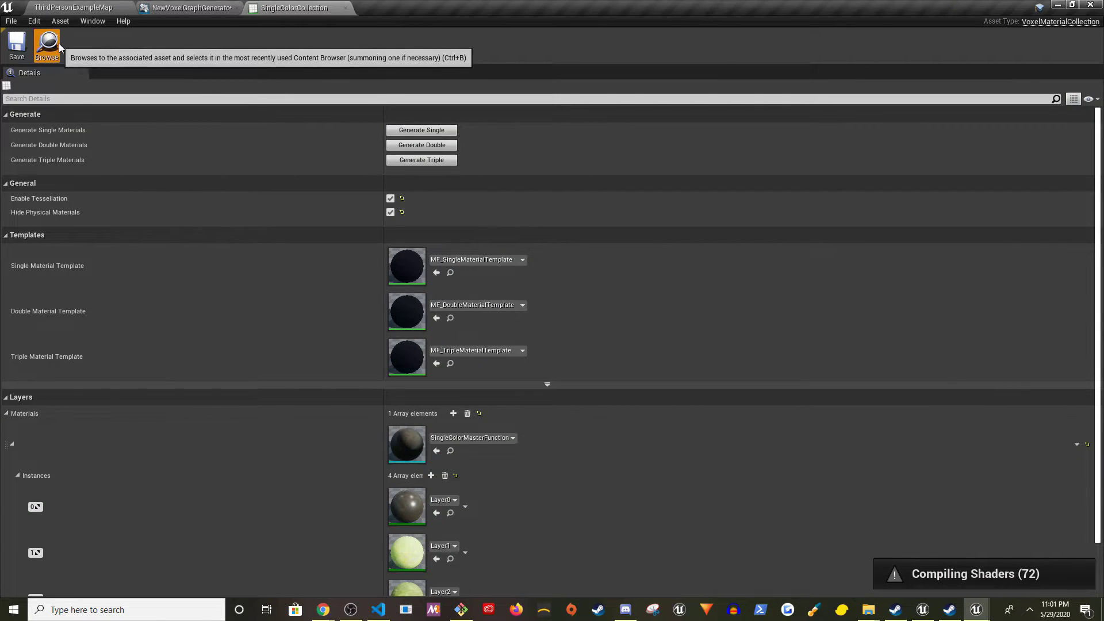
click(35, 46)
click(306, 464)
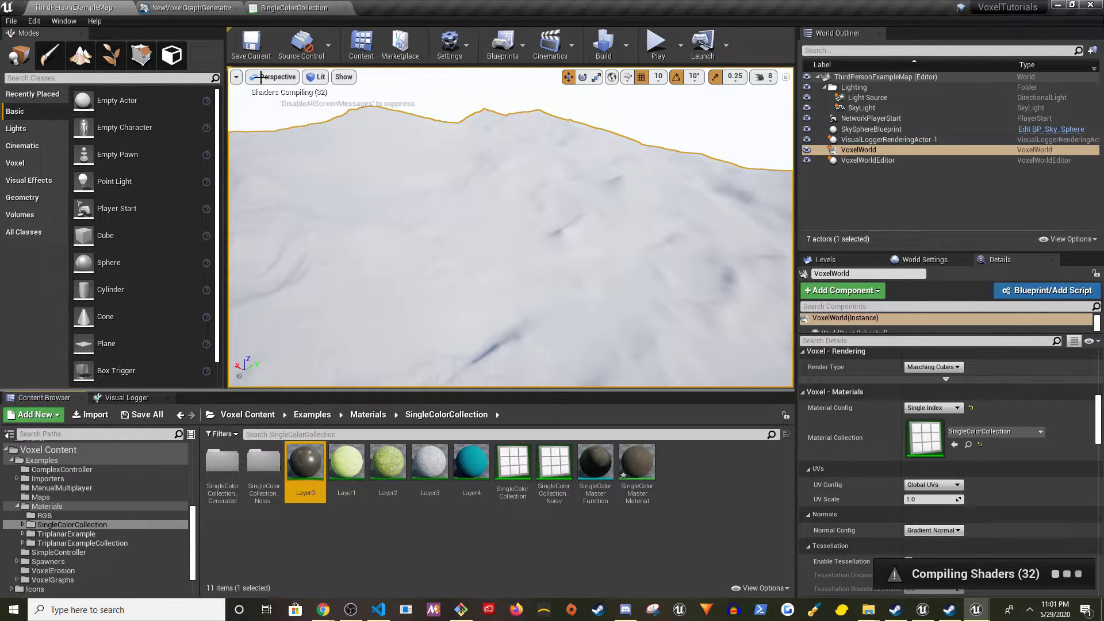
click(288, 8)
click(193, 5)
drag(193, 4, 394, 360)
Duplicate the Texture index, Make Material From Single Index and Set Material nodes and place the copies beneath the 2D Perlin Noise node
right_drag(574, 390, 504, 447)
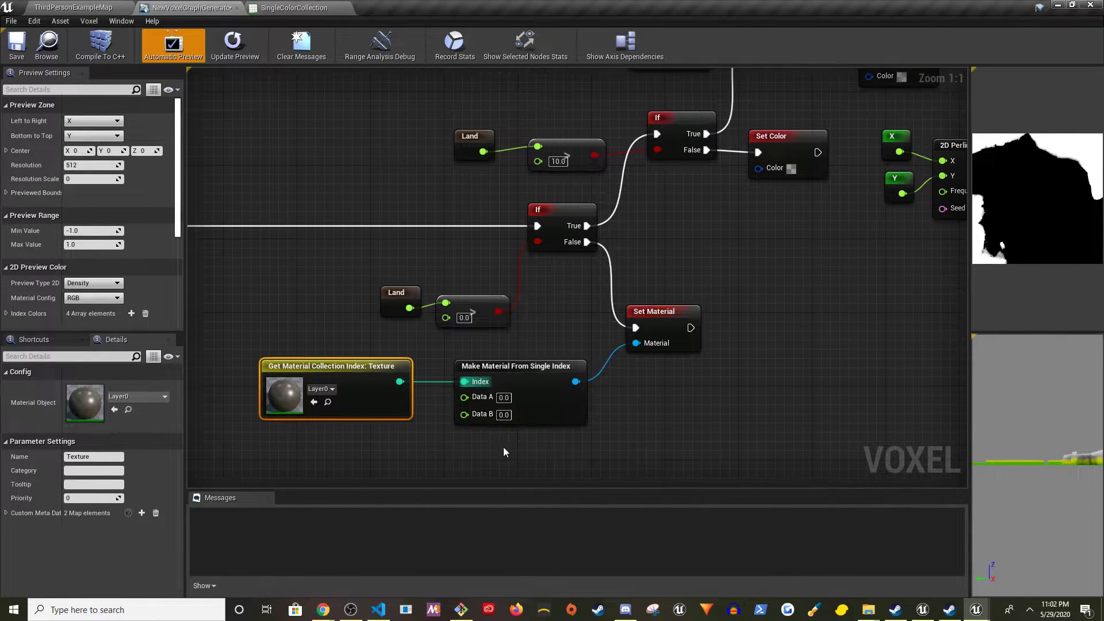
drag(662, 448, 354, 360)
shift+click(681, 316)
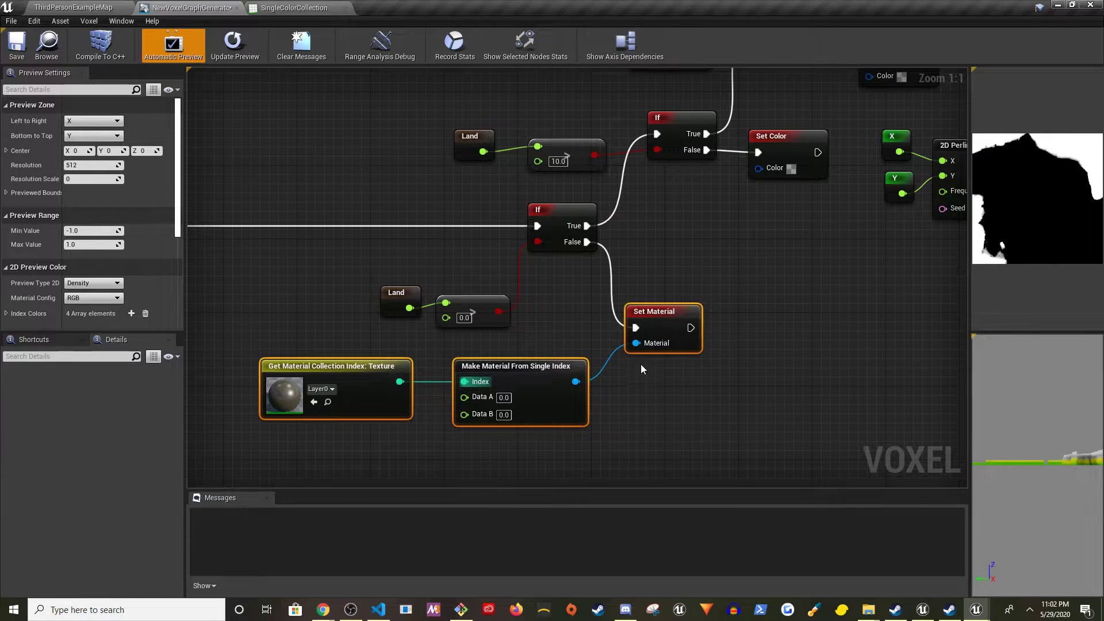
right_drag(811, 352, 561, 430)
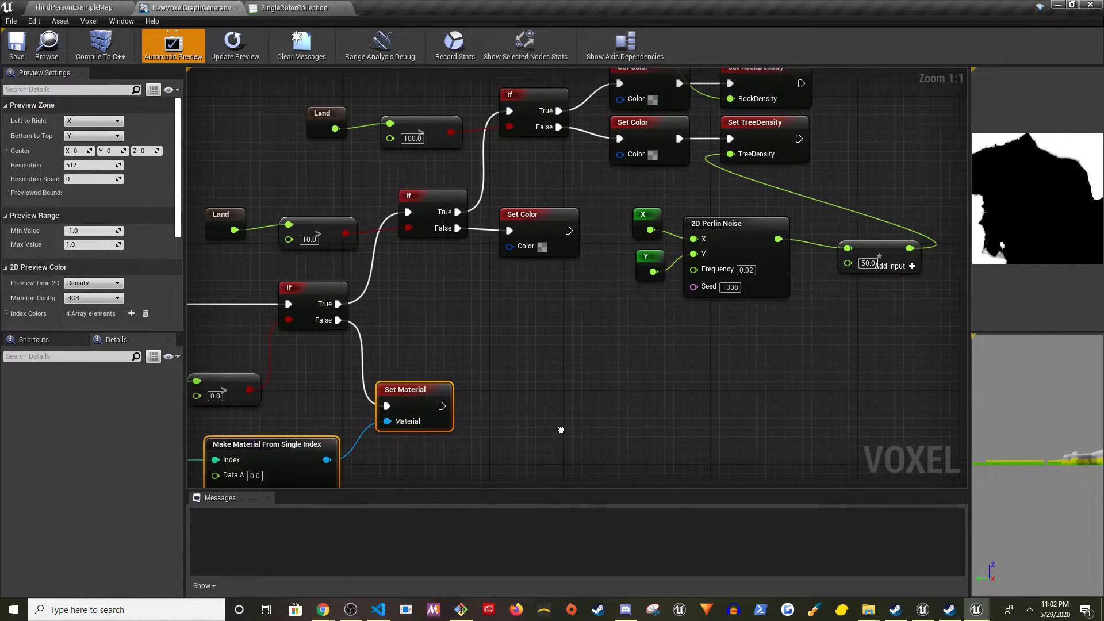
key(ctrl+v)
drag(886, 385, 765, 428)
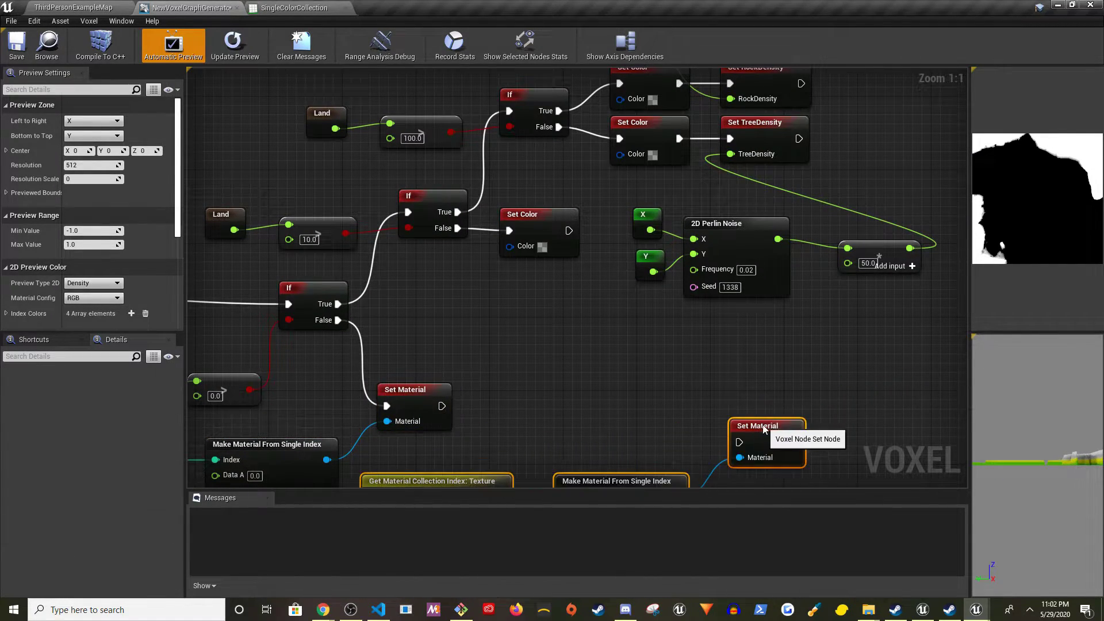
Connect the False output of the Land > 10.0 check's If node to the duplicated Set Material node
right_drag(490, 296, 528, 269)
drag(504, 215, 564, 290)
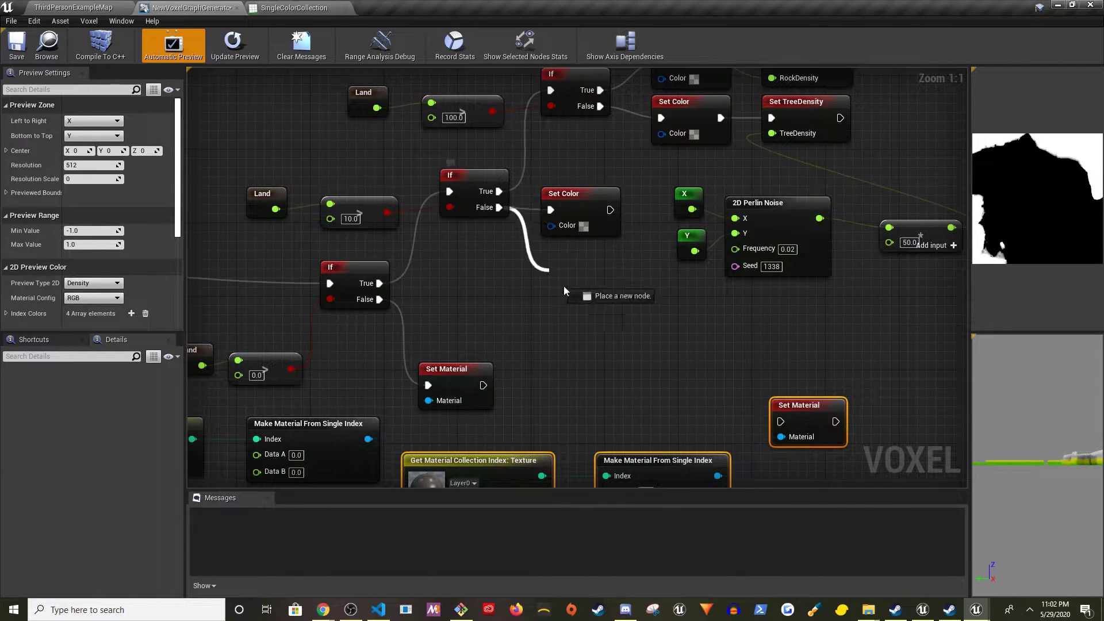
drag(772, 430, 772, 428)
Assign the Layer1 instance from the SingleColorCollection folder to the duplicated Texture index node
right_drag(659, 392, 644, 288)
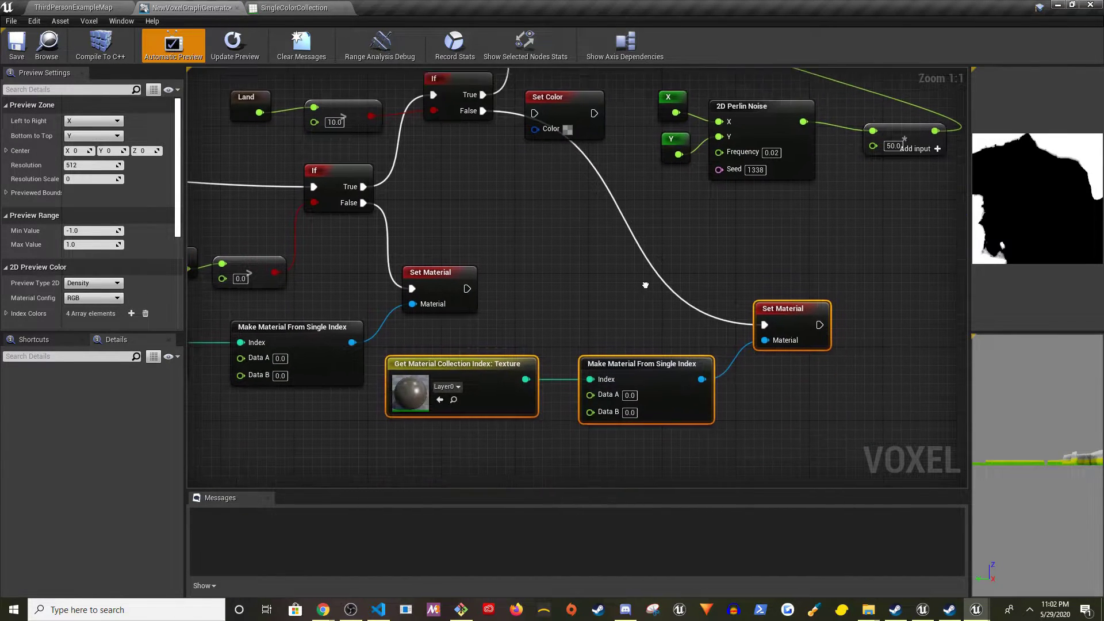
click(454, 393)
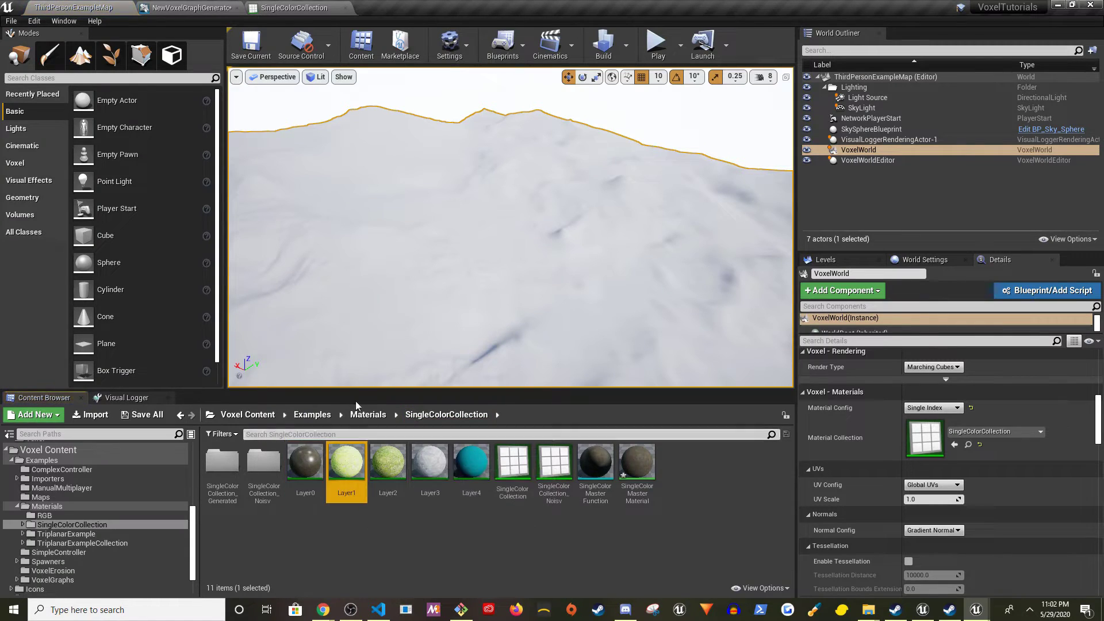
click(278, 7)
click(208, 6)
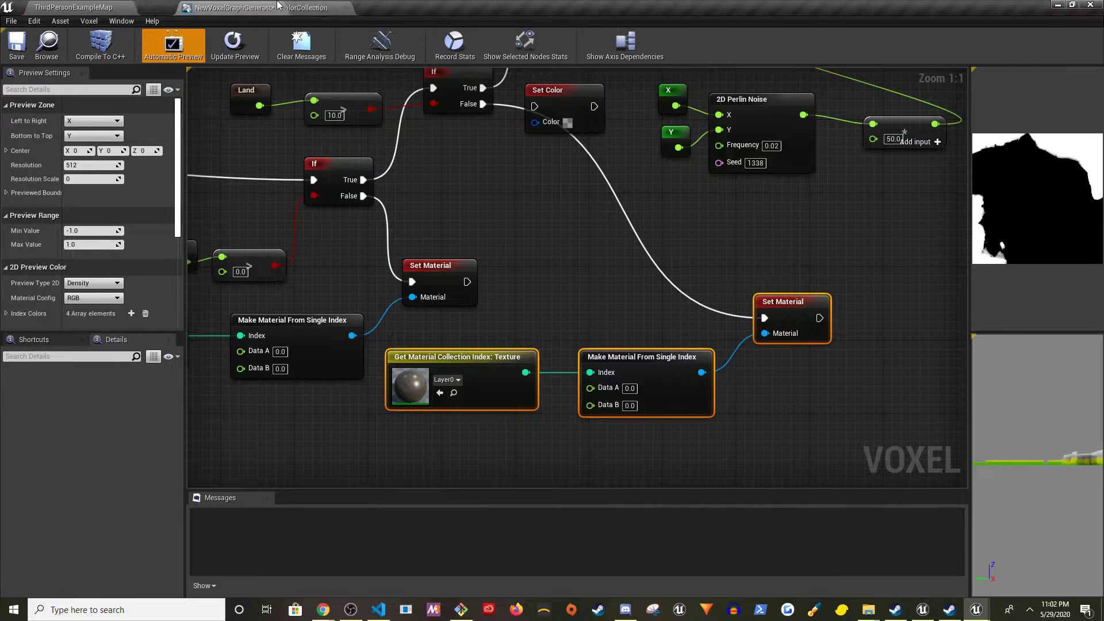
click(440, 394)
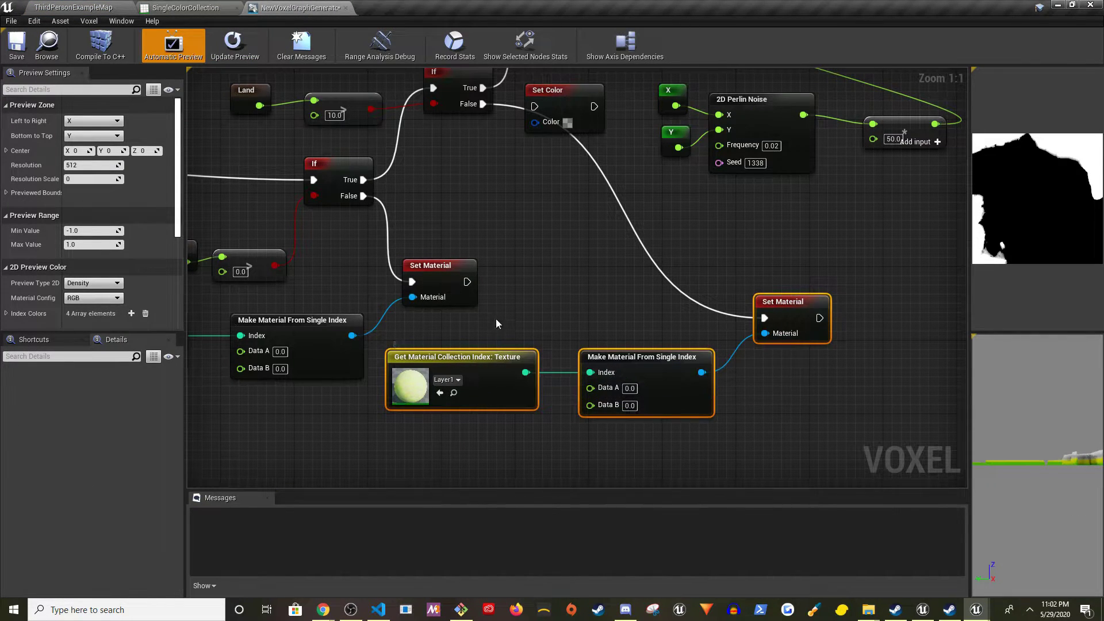
Move Set TreeDensity together with its X, Y, 2D Perlin Noise and multiply nodes well away from the Set Color nodes
right_drag(863, 347, 766, 526)
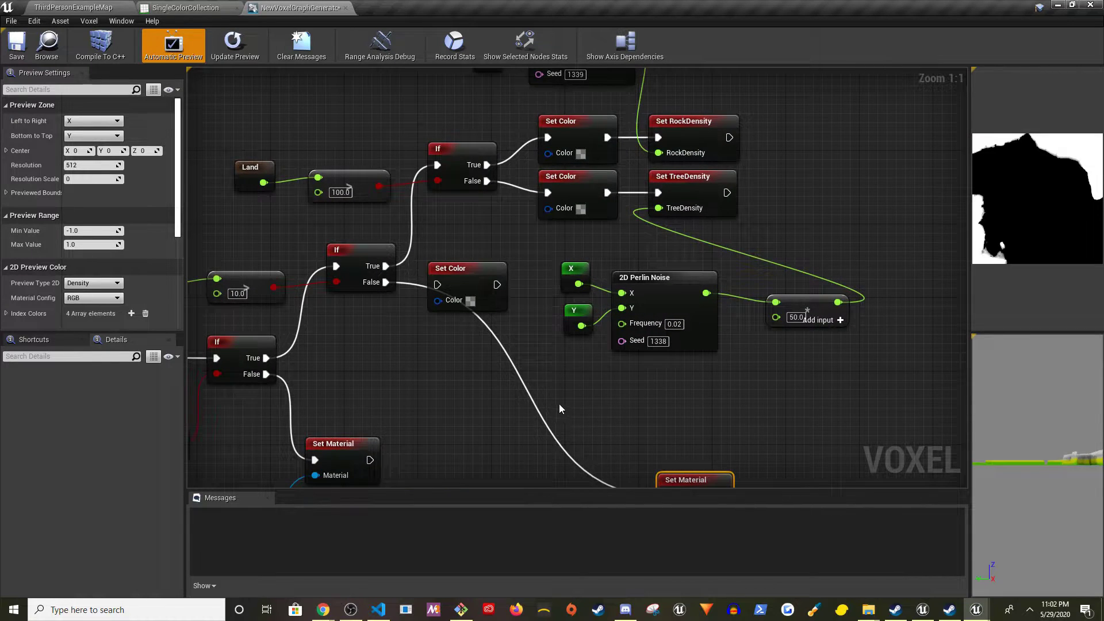
right_drag(560, 404, 553, 424)
right_drag(421, 422, 442, 308)
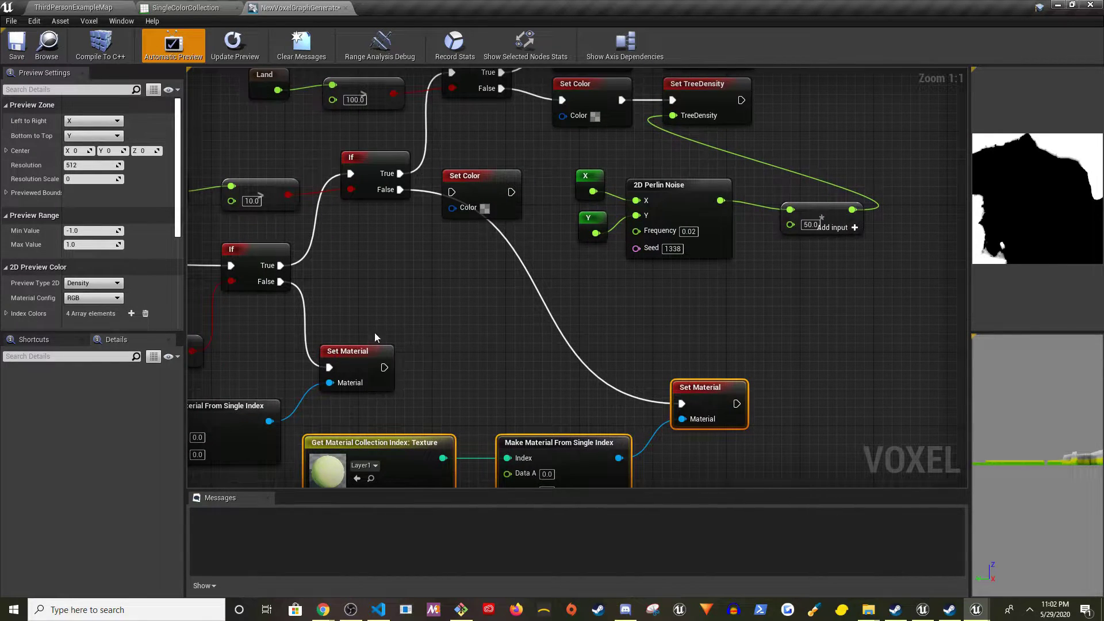
right_drag(377, 338, 497, 338)
click(645, 207)
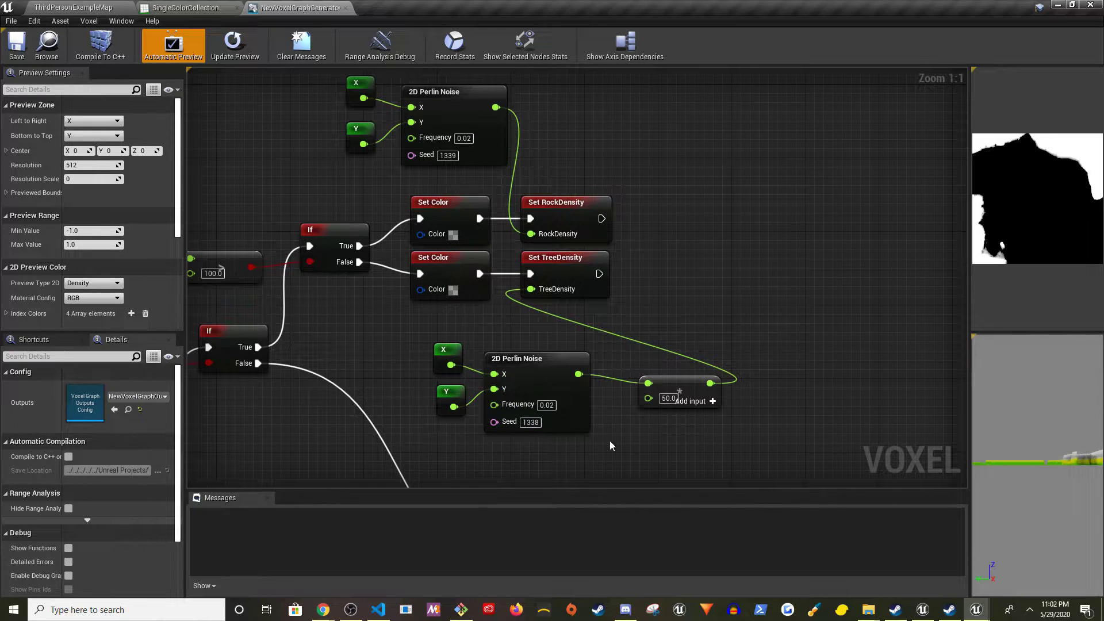
right_drag(570, 335, 825, 312)
right_drag(688, 312, 455, 313)
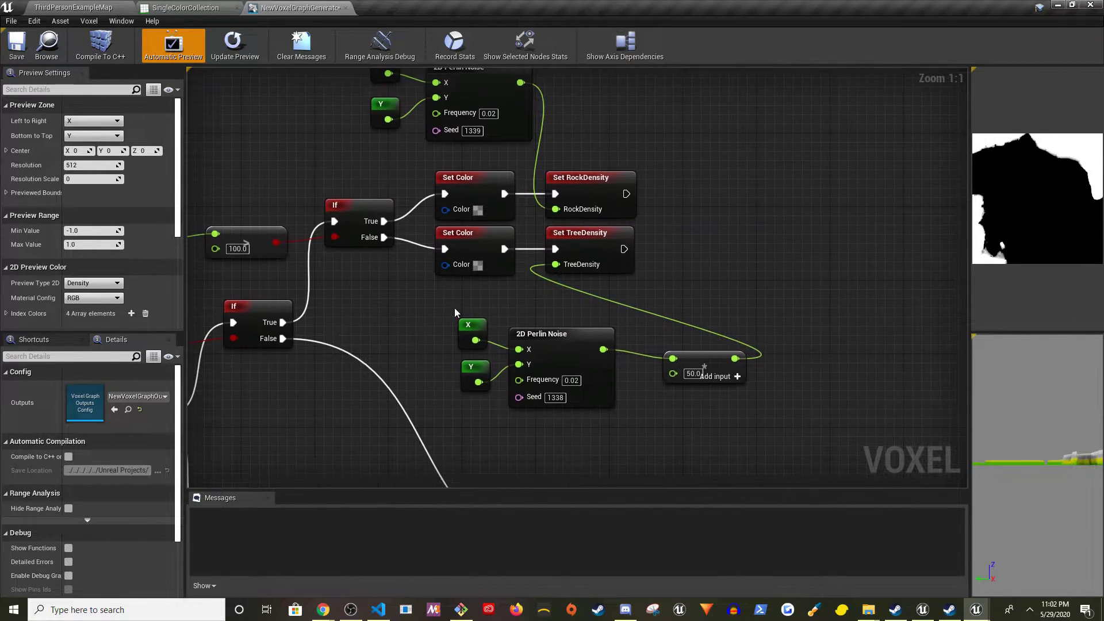
right_drag(478, 252, 317, 211)
drag(285, 265, 657, 362)
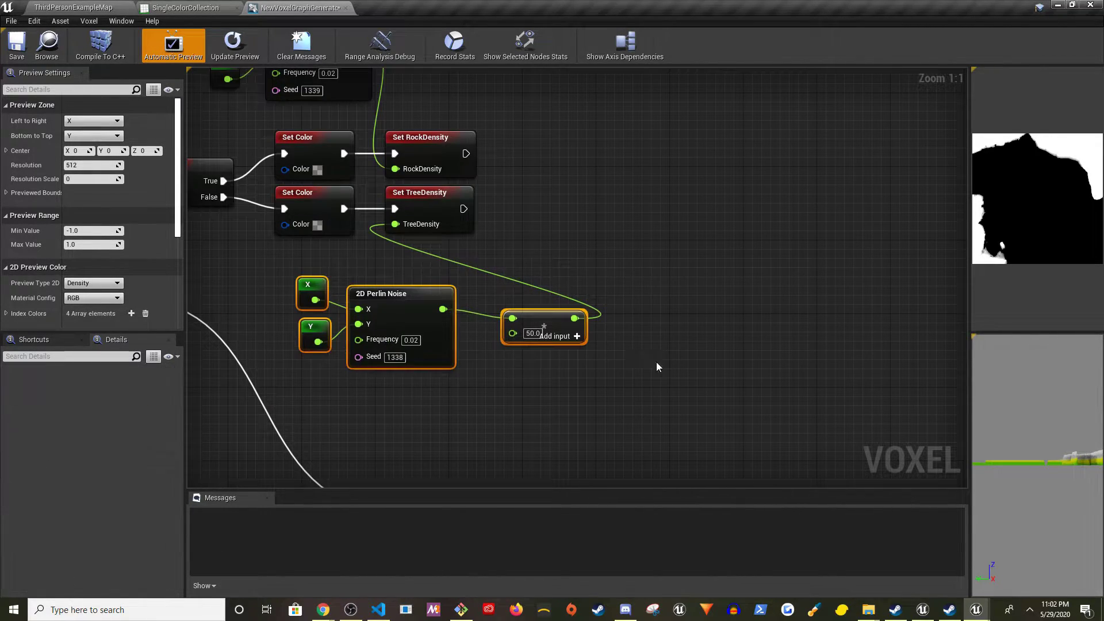
drag(430, 199, 857, 246)
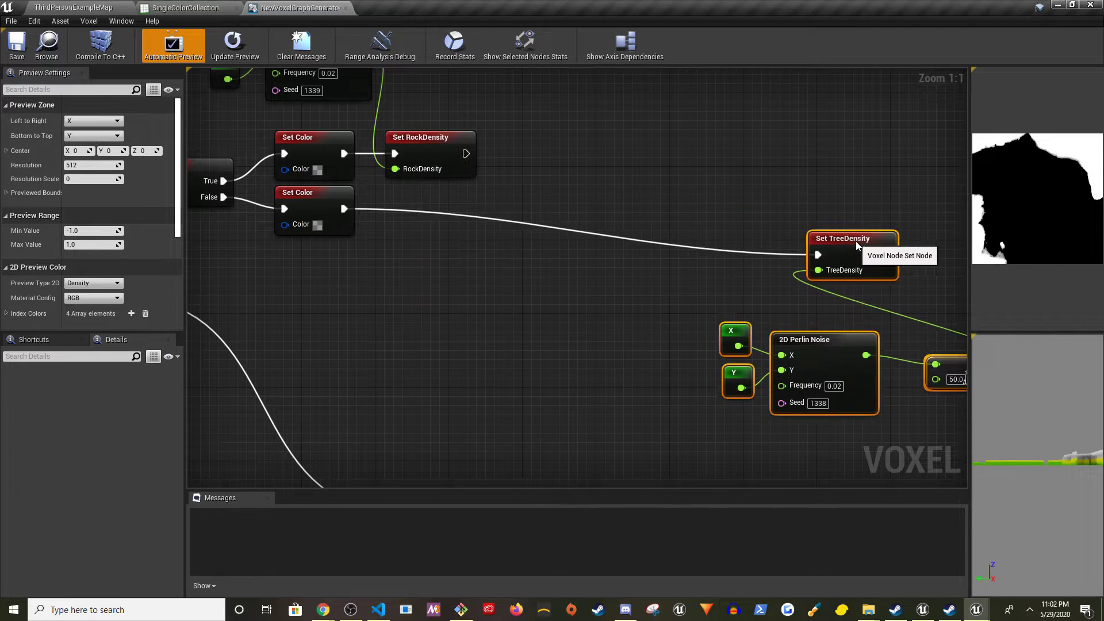
Reposition Set TreeDensity beyond its multiply node and tidy the layout of its noise nodes
right_drag(799, 205, 550, 176)
click(549, 176)
drag(610, 210, 830, 196)
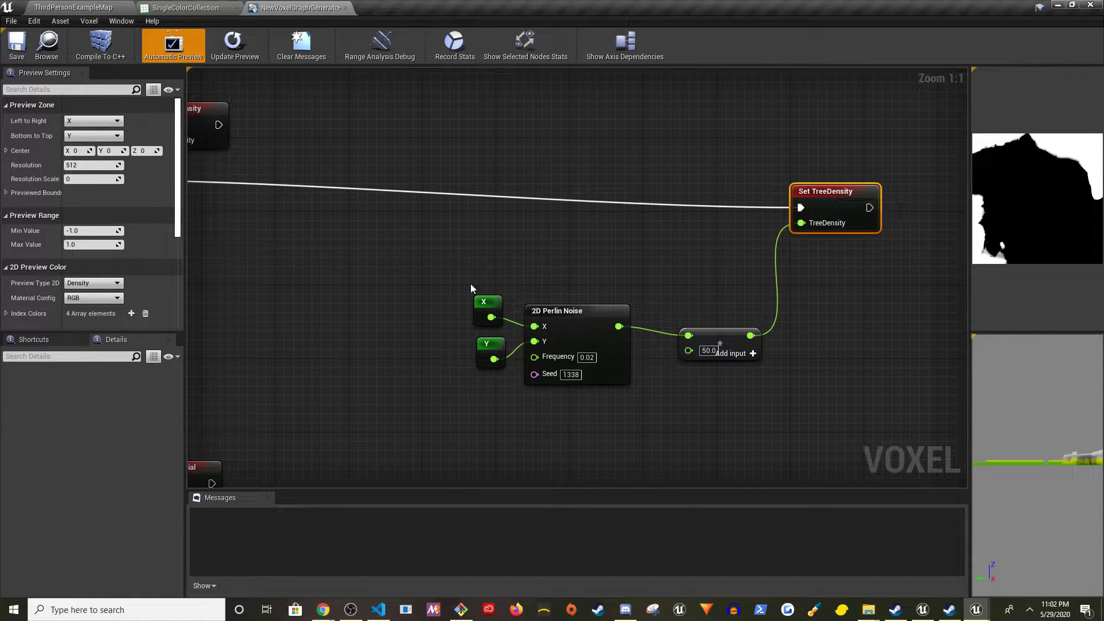
drag(472, 288, 712, 266)
drag(841, 192, 868, 161)
Delete the Set Color node on the False branch of the Land > 100.0 check and paste the material node group there
right_drag(239, 326, 555, 348)
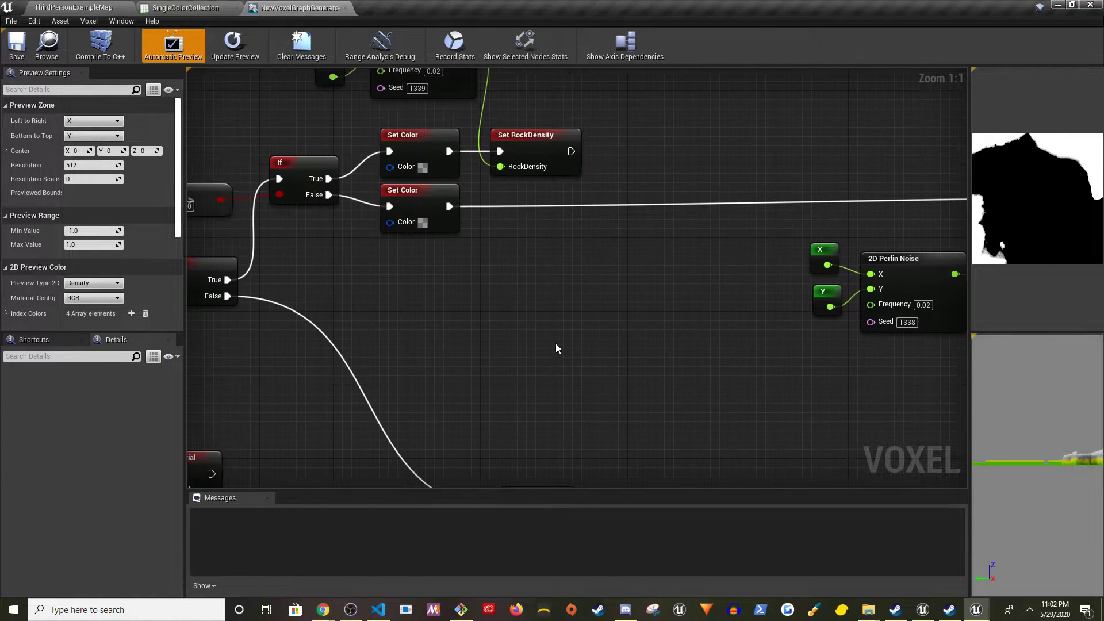
click(413, 200)
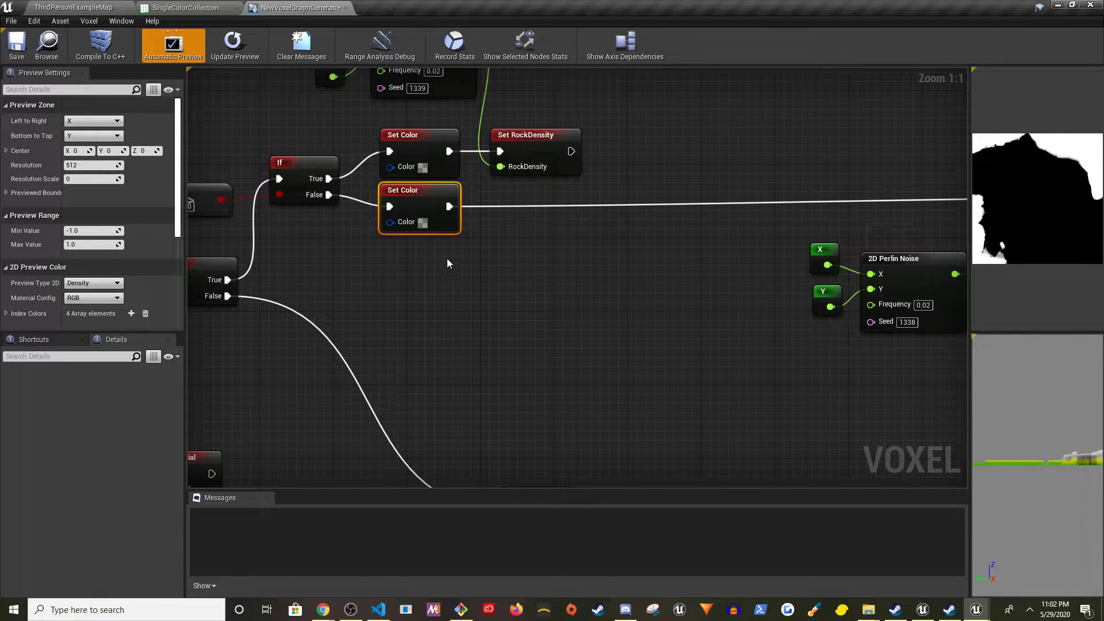
key(Delete)
key(ctrl+v)
drag(656, 286, 699, 216)
Wire the pasted Set Material node into Set TreeDensity and assign Layer2 to its Texture index node
right_drag(748, 216, 464, 255)
drag(464, 256, 889, 245)
right_drag(313, 422, 439, 375)
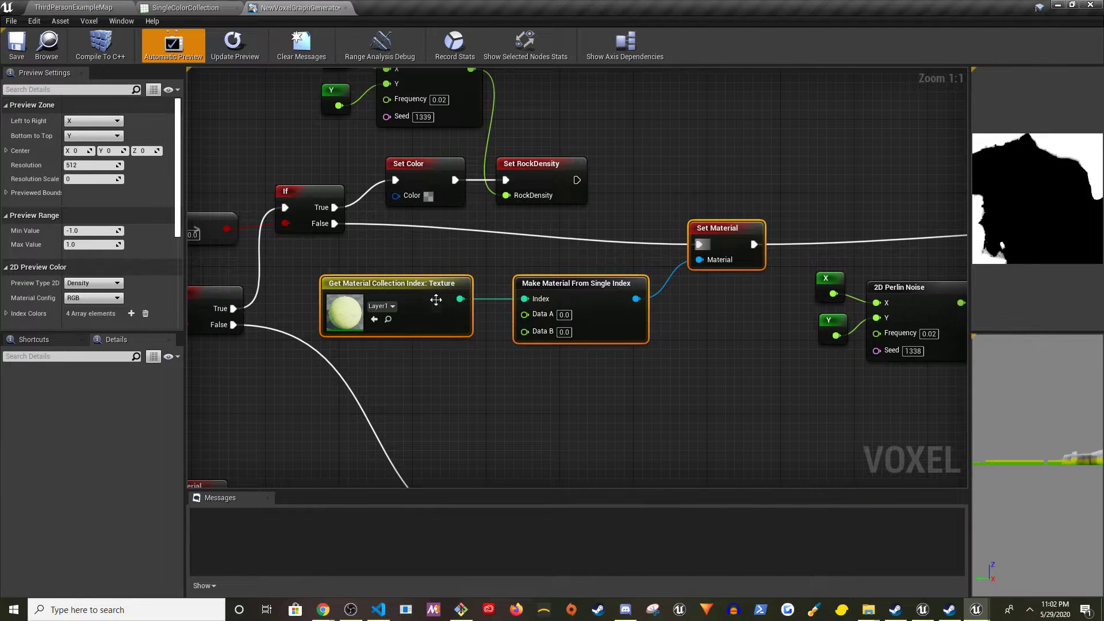
right_drag(513, 343, 477, 392)
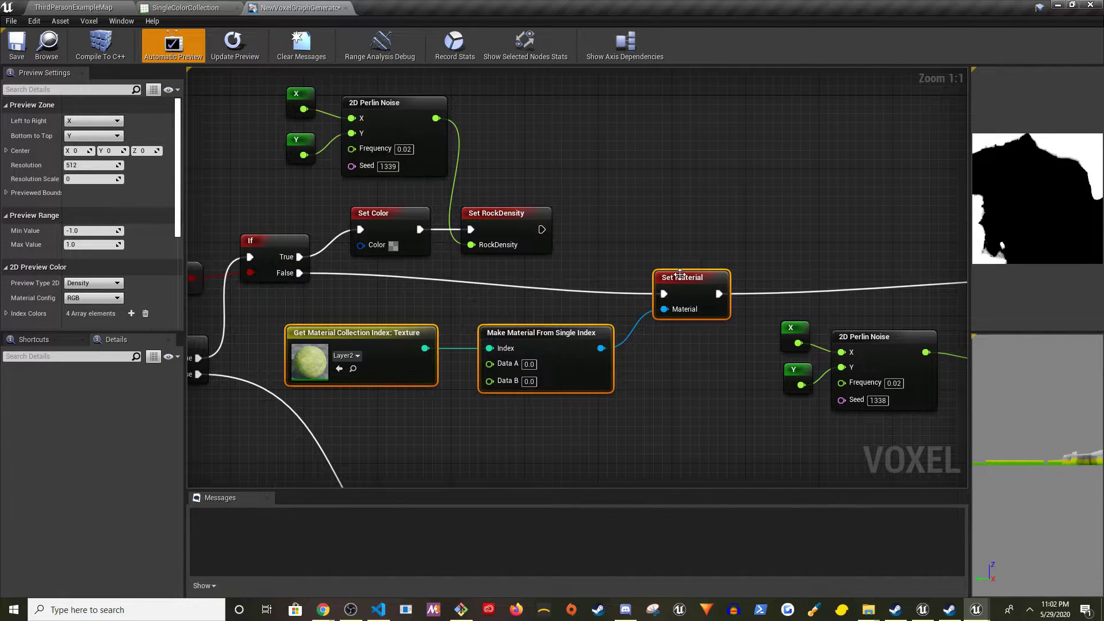
Align the Layer2 Set Material node group with the False branch wire of the Land > 100.0 check
drag(680, 275, 703, 272)
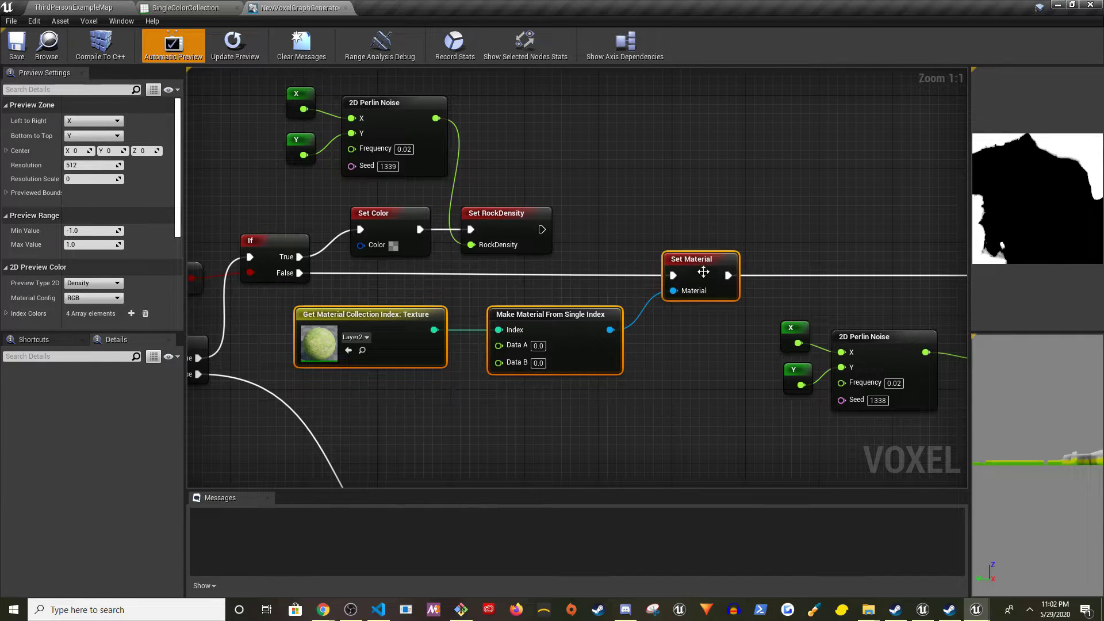
right_drag(611, 157, 713, 287)
right_drag(722, 361, 715, 360)
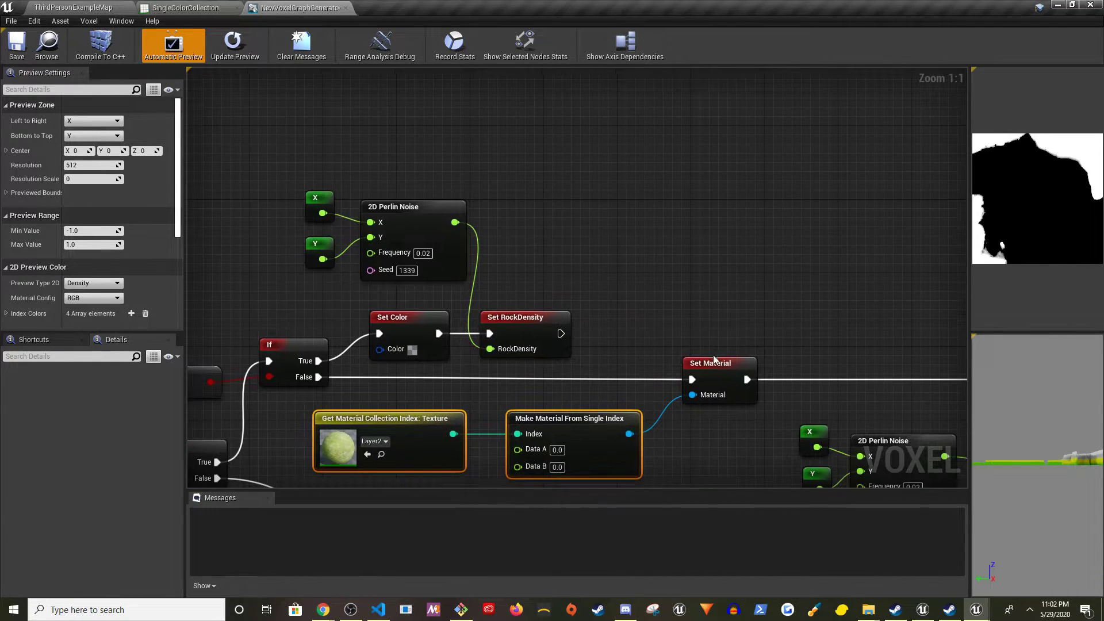
Replace the Set Color node on the True branch of the Land > 100.0 check with a pasted material node group, moving Set RockDensity and its noise nodes aside
right_drag(655, 289, 715, 342)
right_drag(519, 417, 455, 345)
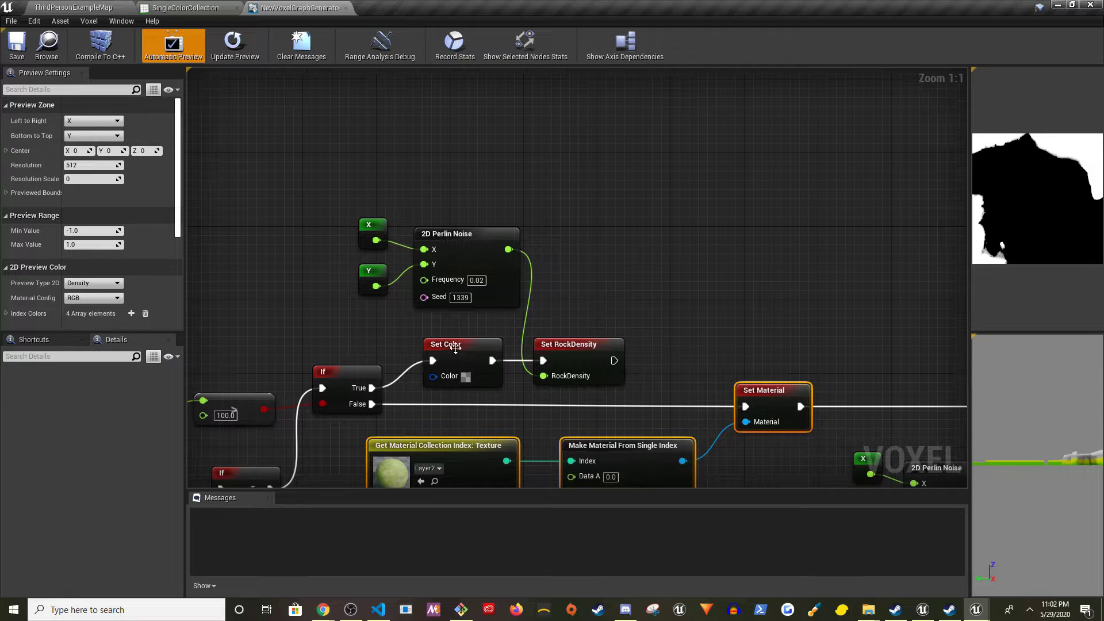
click(454, 345)
key(Delete)
drag(600, 353, 604, 357)
drag(604, 354, 933, 170)
click(464, 272)
key(ctrl+v)
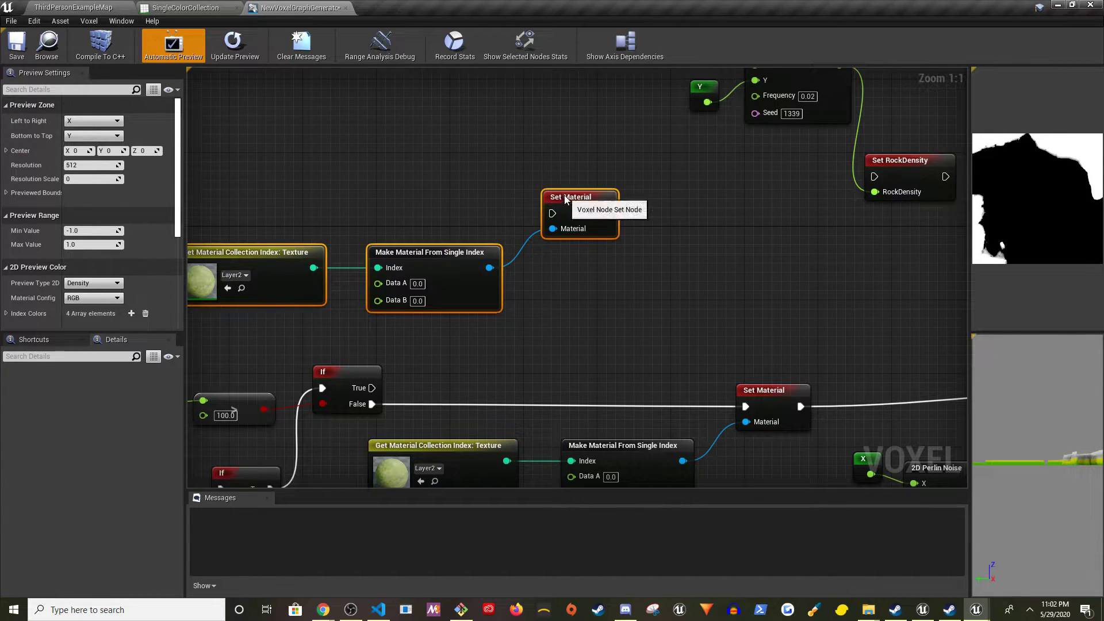
Wire the If node's True output into the pasted Set Material node and that node into Set RockDensity
drag(566, 199, 575, 190)
click(414, 358)
drag(372, 388, 562, 205)
right_drag(655, 218, 469, 288)
drag(430, 274, 687, 246)
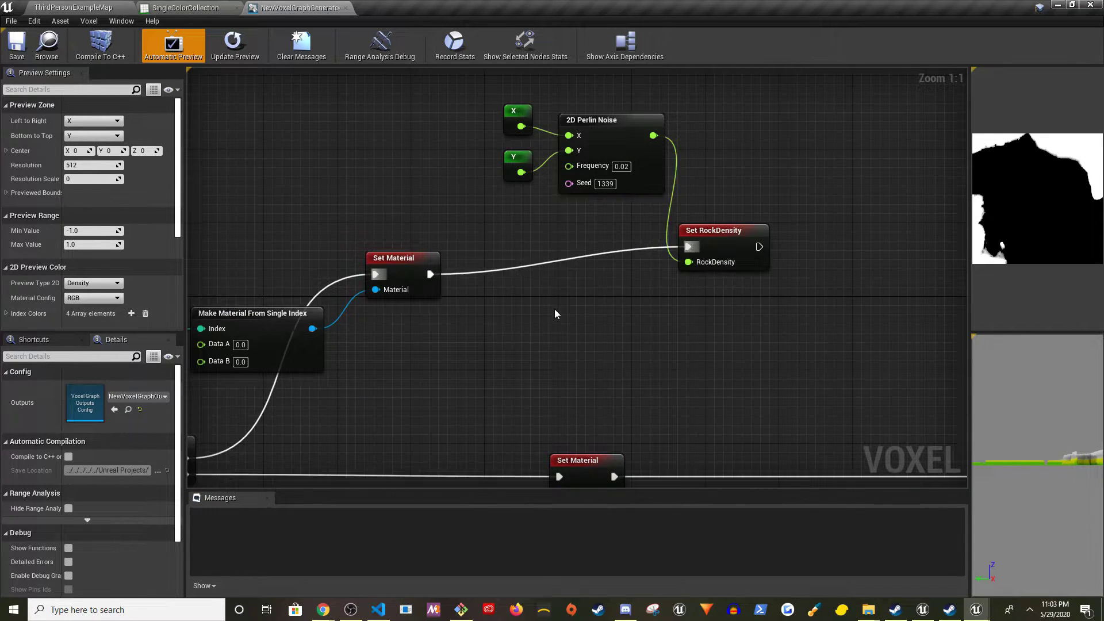
Tidy the position of the True branch's Set Material node group above the Land > 100.0 check
right_drag(625, 300, 739, 317)
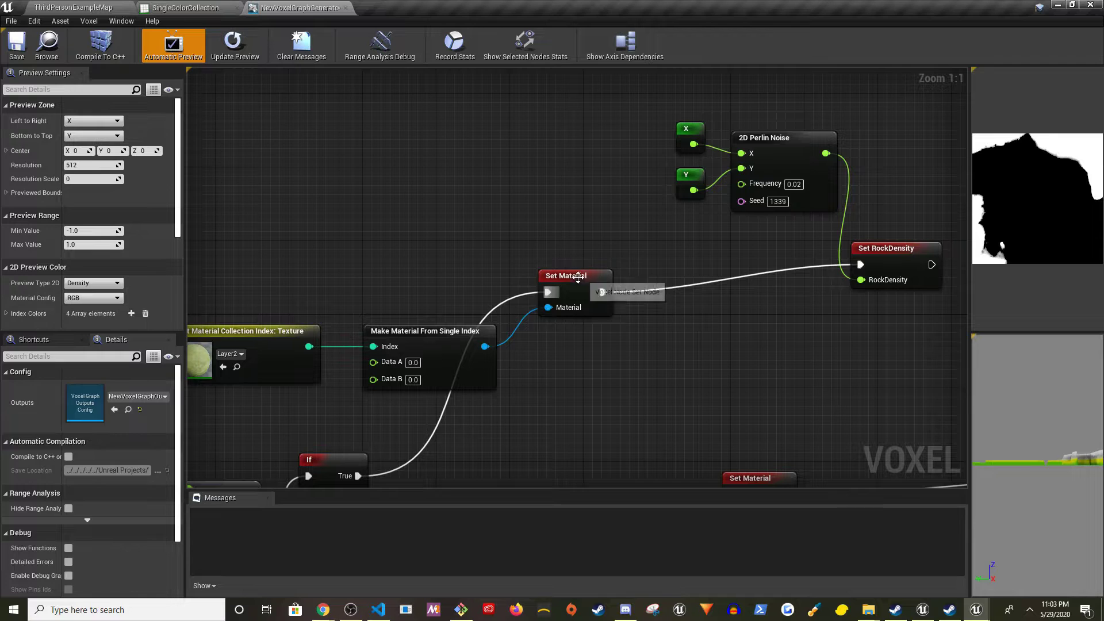
drag(578, 278, 578, 240)
right_drag(578, 239, 688, 275)
drag(342, 207, 543, 223)
click(443, 170)
Assign Layer3 to the True branch's Texture index node using the content browser selection, and save the graph
click(345, 257)
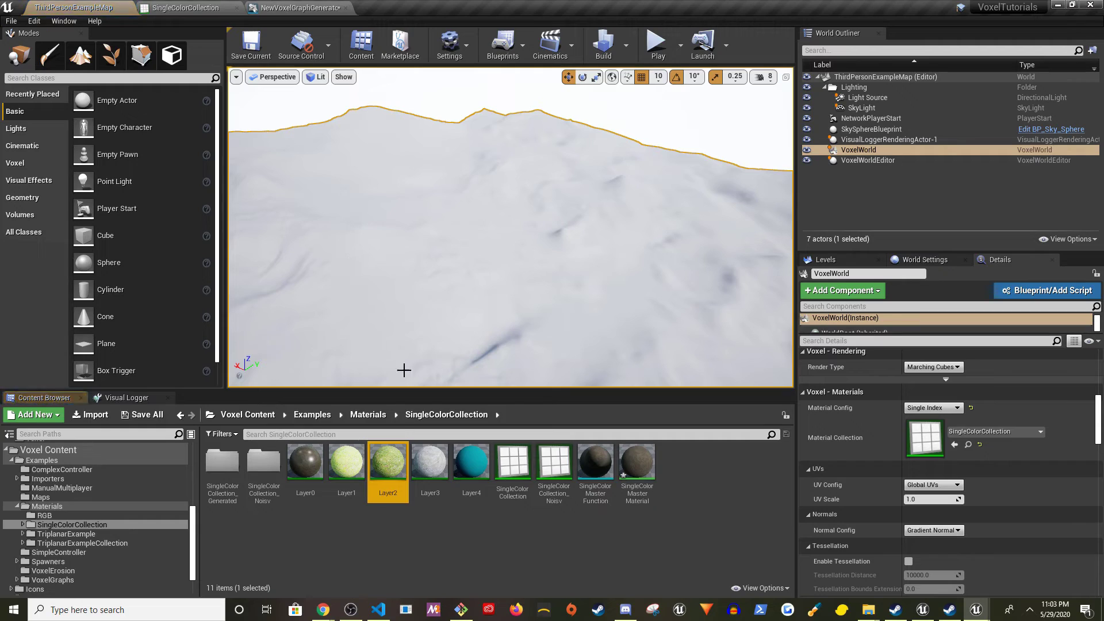
click(299, 8)
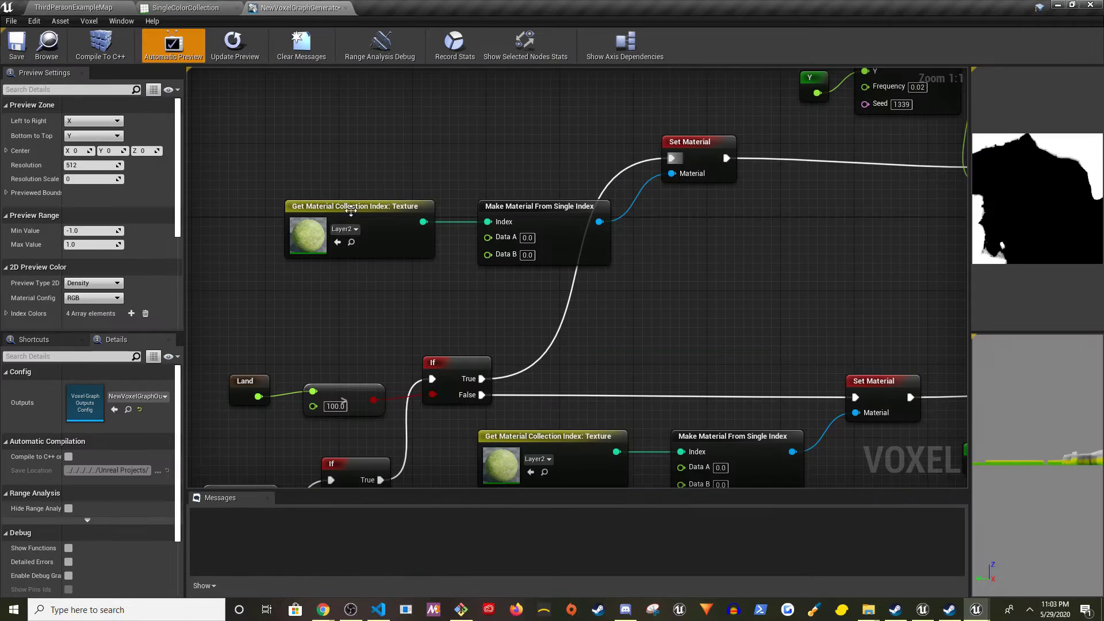
scroll(463, 369, down, 3)
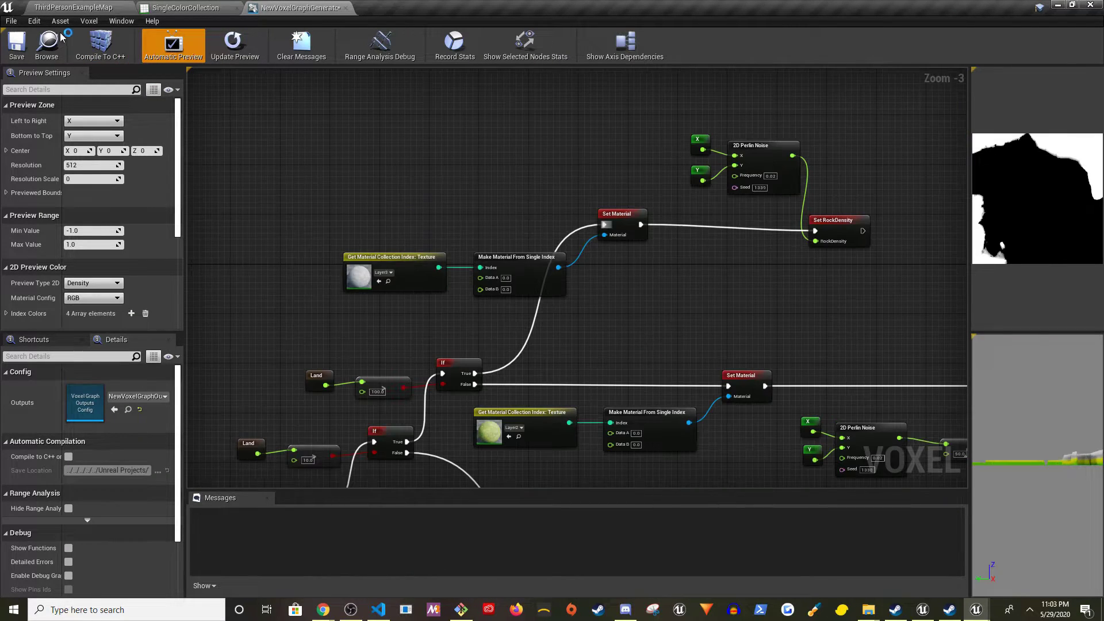
click(21, 50)
Review the If branches of the Land height checks and the layer material wired to each one
scroll(368, 310, down, 2)
right_drag(537, 344, 597, 265)
scroll(485, 345, up, 3)
right_drag(355, 375, 603, 314)
right_drag(613, 390, 504, 311)
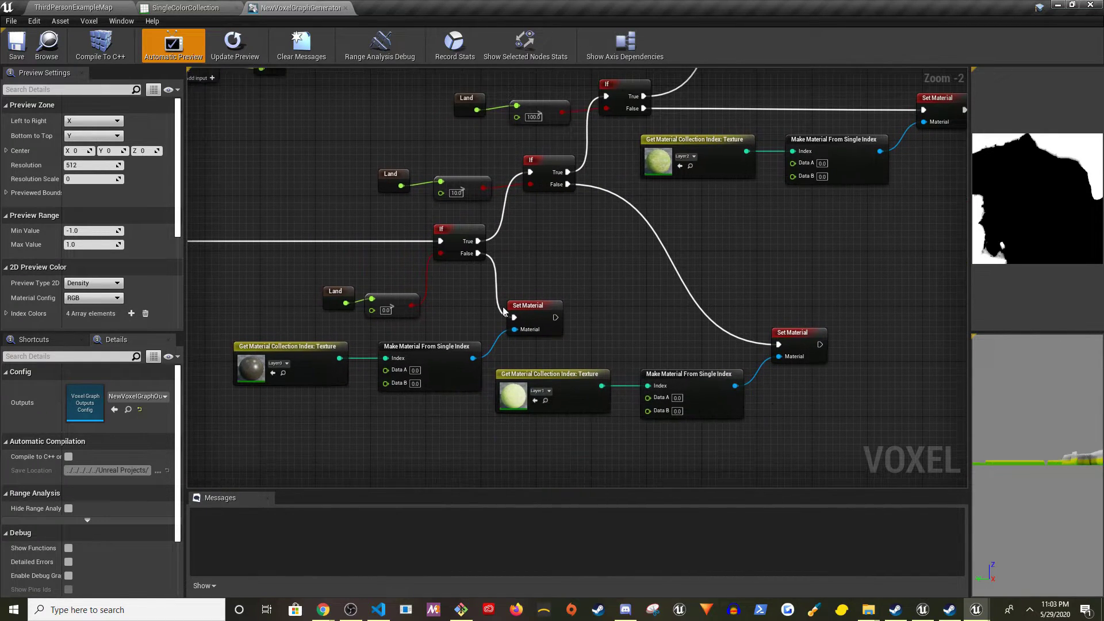
right_drag(771, 283, 642, 334)
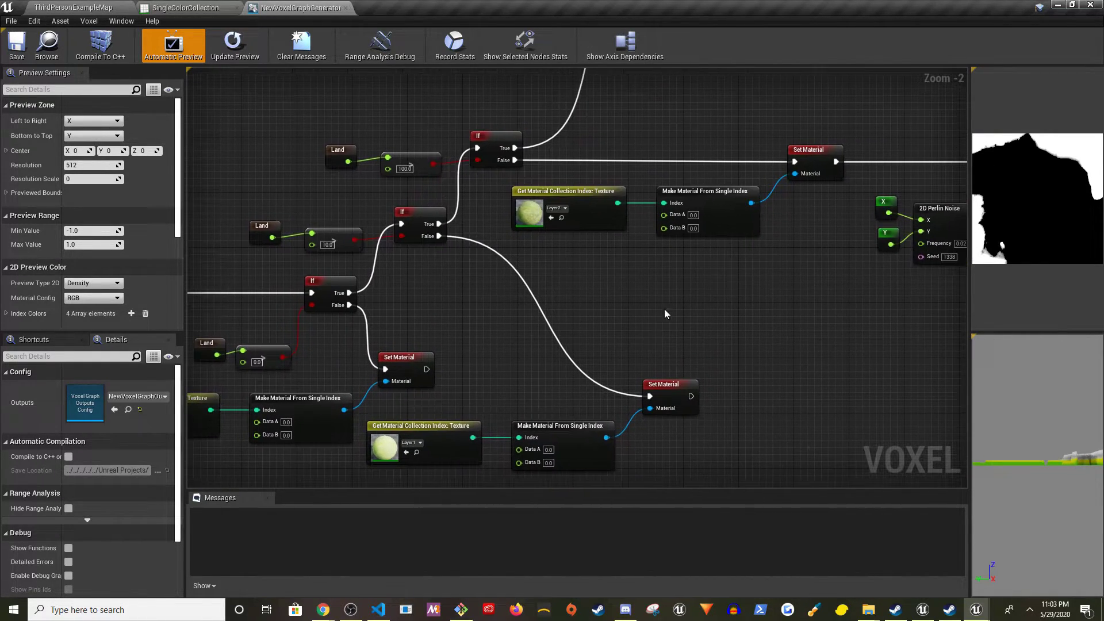
right_drag(676, 301, 256, 473)
right_drag(276, 330, 480, 371)
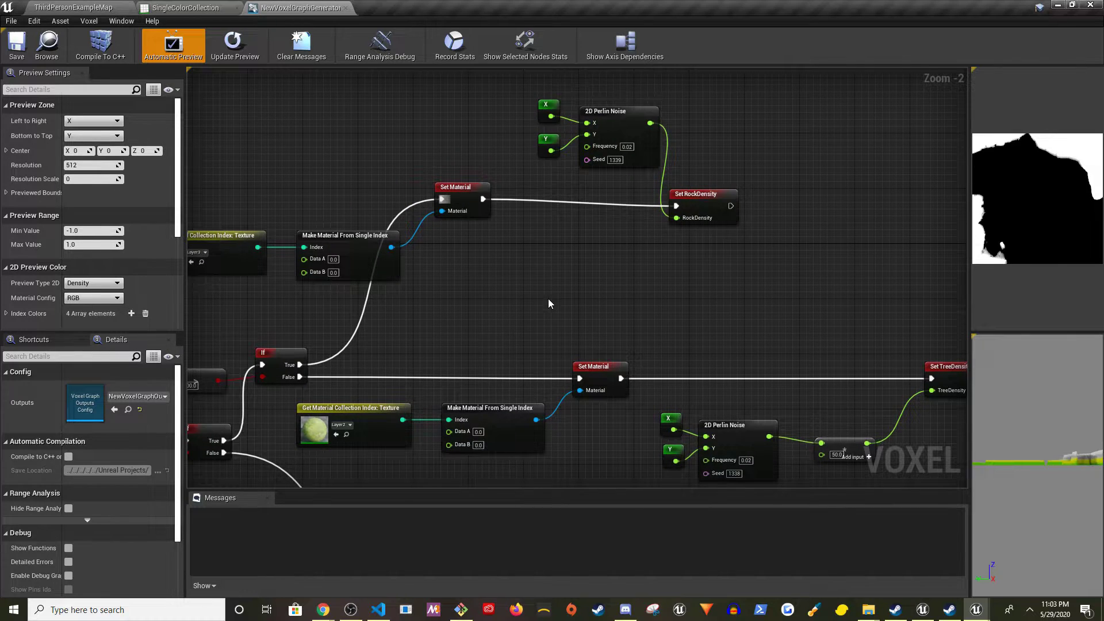
right_drag(549, 304, 653, 355)
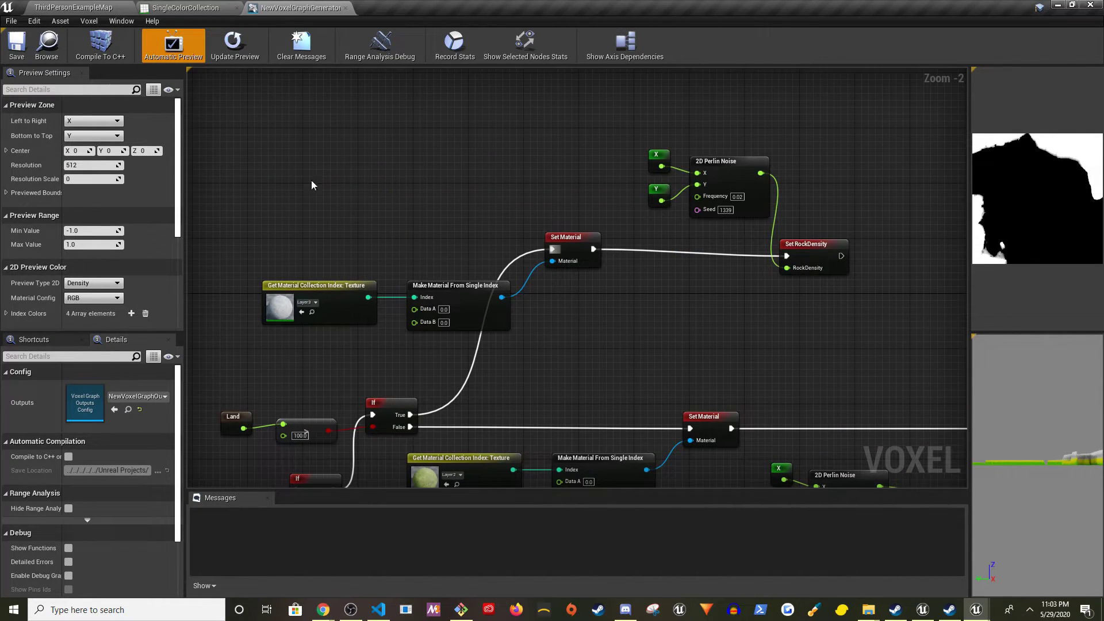
Return to ThirdPersonExampleMap and save all modified content, including SingleColorMasterMaterial
click(74, 7)
click(144, 414)
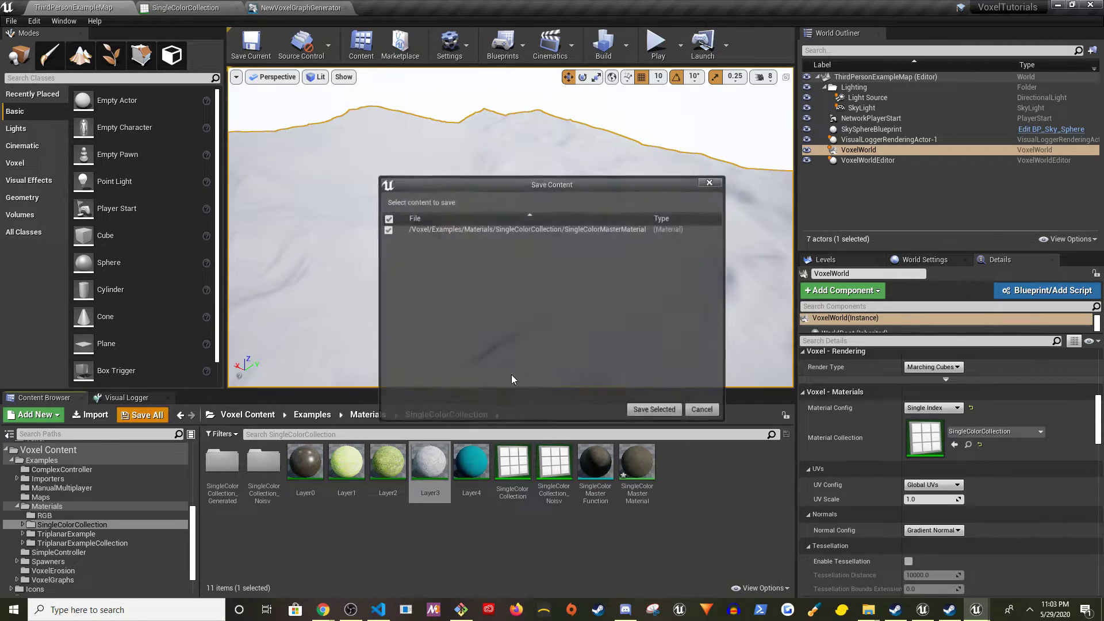
click(656, 411)
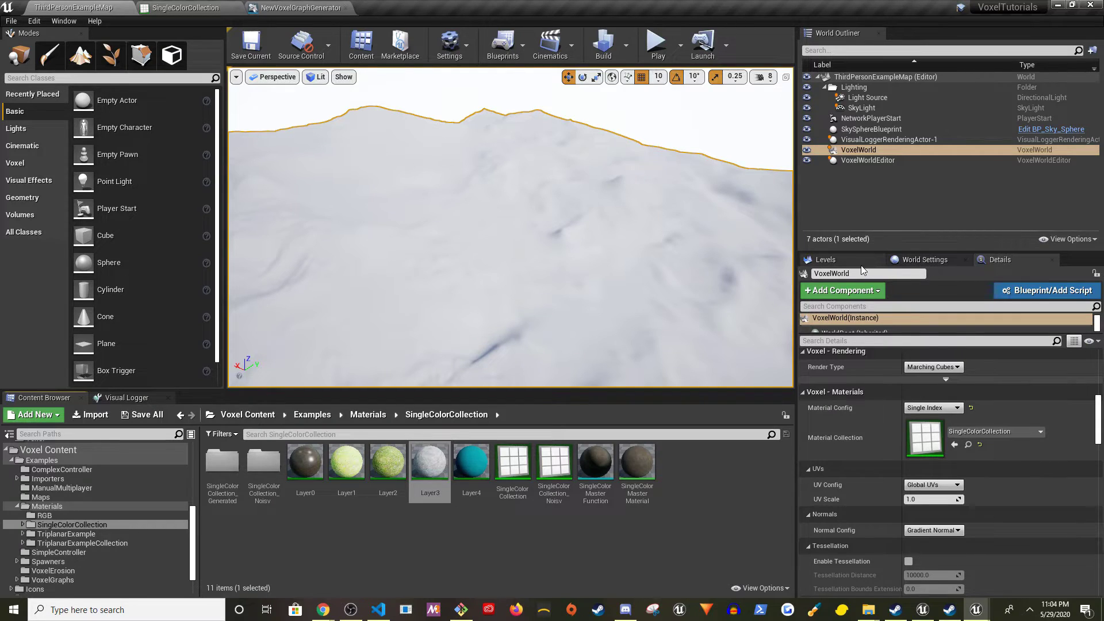
Set the level's GameMode Override to VoxelSimpleGameMode in the world settings and save ThirdPersonExampleMap
click(836, 262)
click(908, 262)
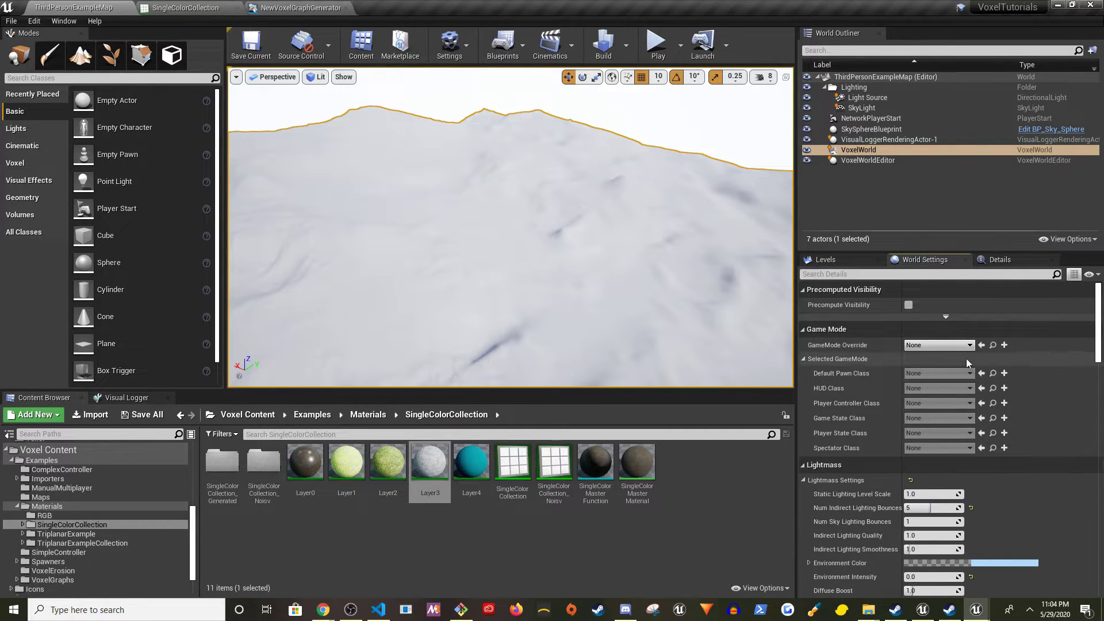
click(952, 346)
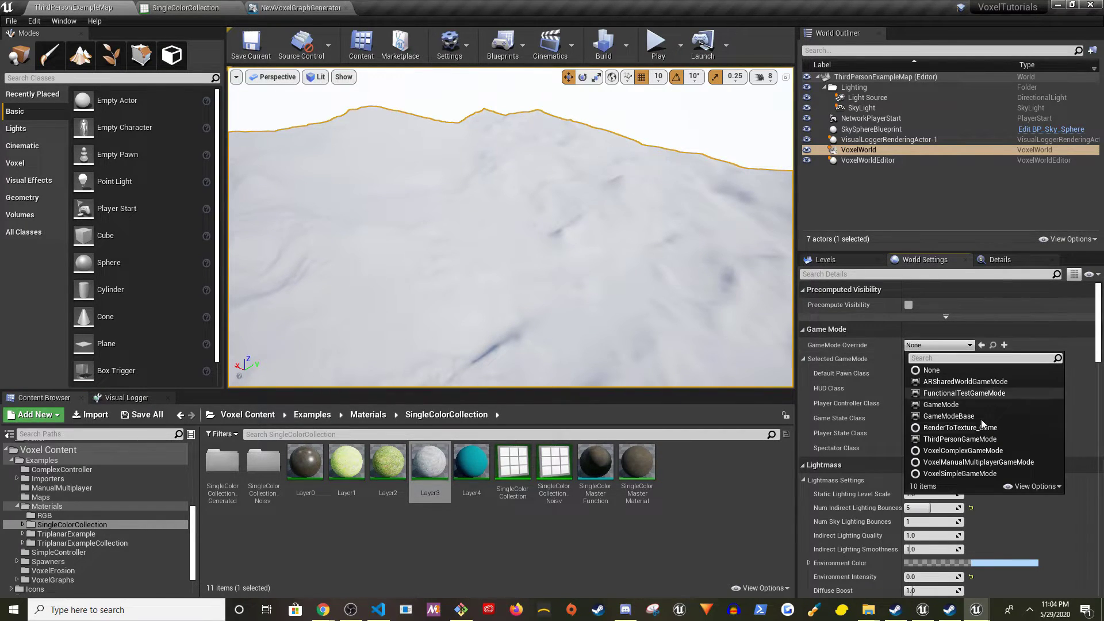
click(983, 475)
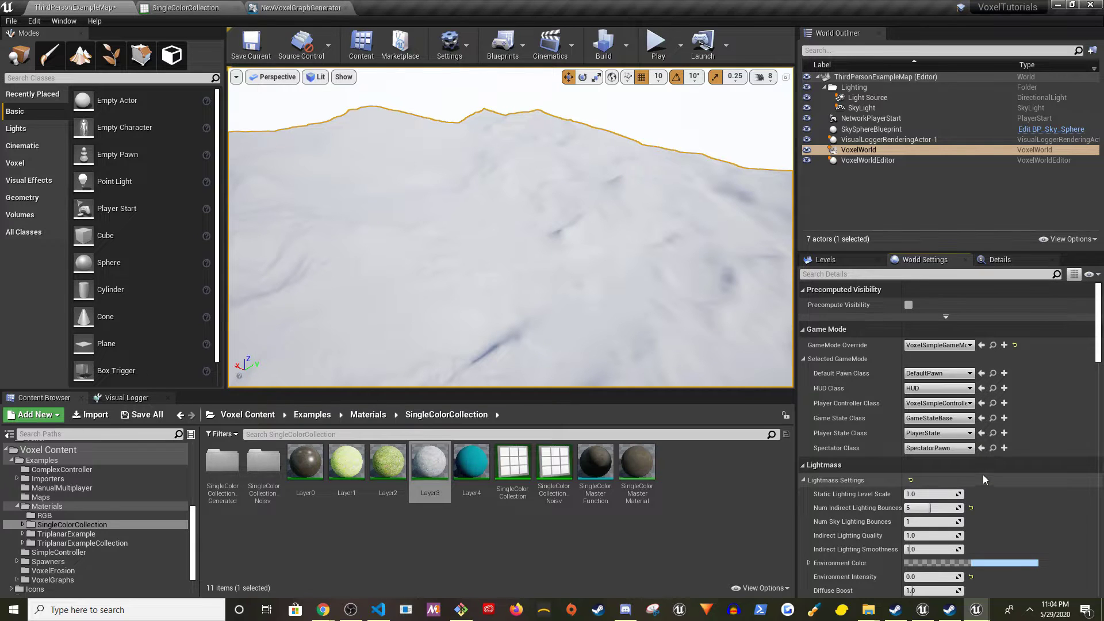
click(145, 425)
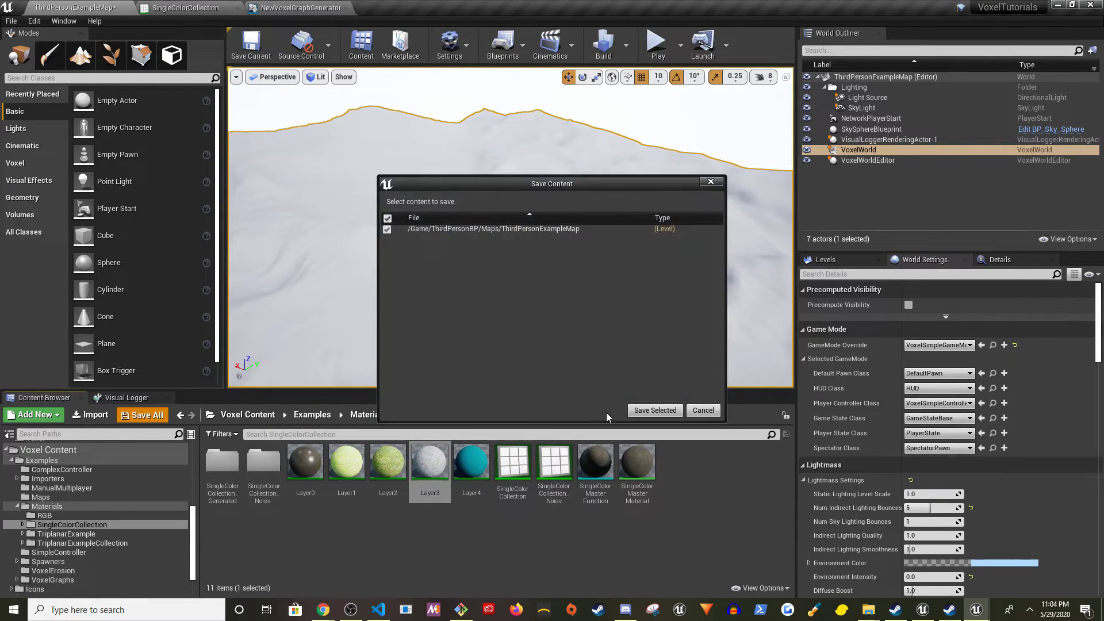
click(656, 410)
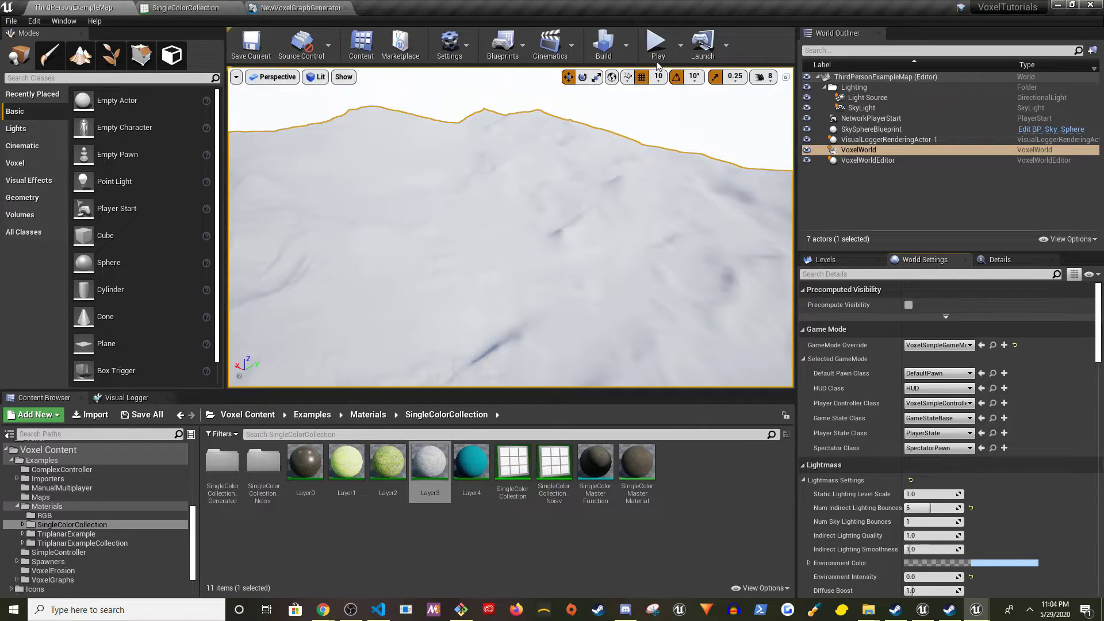
Play the level in the viewport, look around the textured terrain and stop the session
click(657, 43)
click(628, 233)
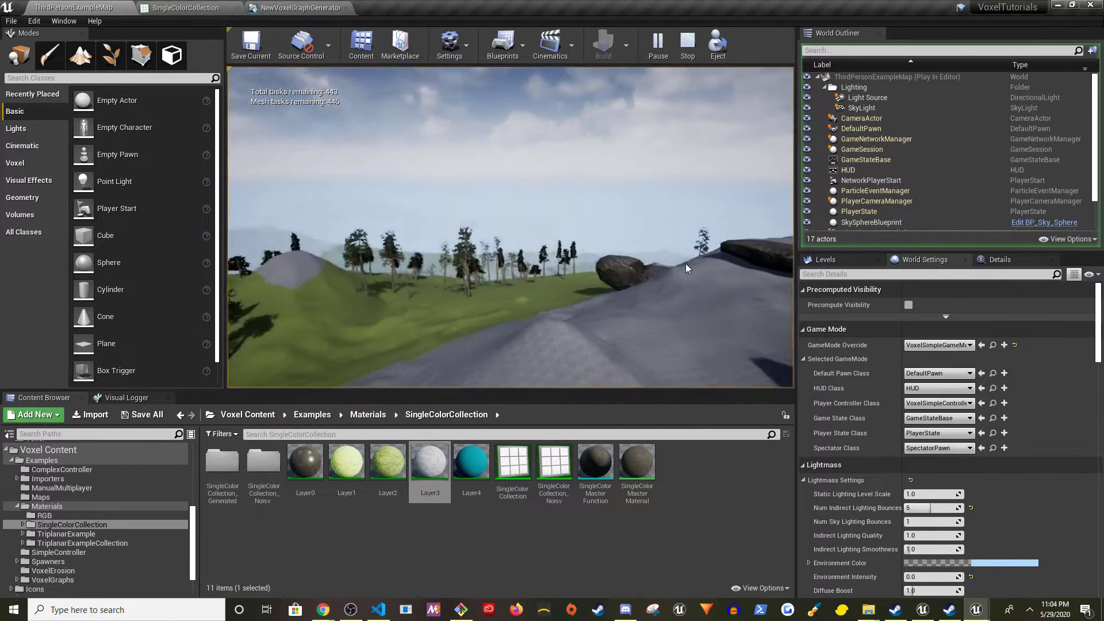
mouse_move(777, 343)
right_down()
mouse_move(760, 277)
mouse_move(792, 237)
right_up()
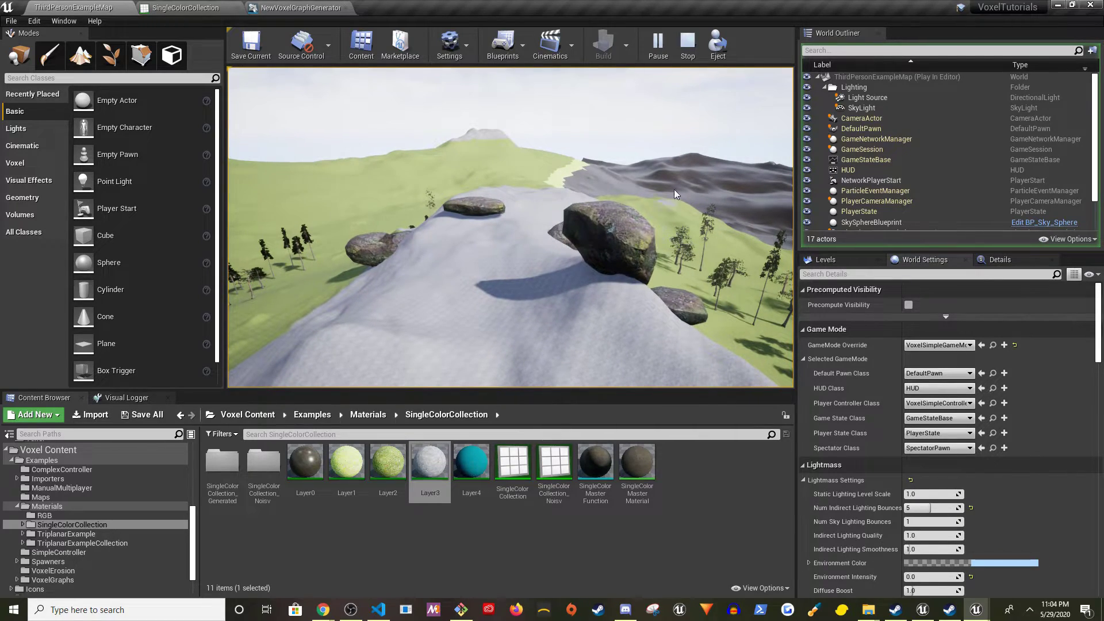
key(Escape)
Fly through the editor viewport to inspect the material layers across the hills and lowest terrain
right_drag(692, 242, 668, 288)
key(s)
right_drag(541, 270, 679, 219)
key(w)
right_drag(553, 173, 403, 214)
key(s)
key(w)
key(s)
key(w)
key(w)
key(w)
key(w)
key(w)
key(w)
key(w)
Locate the Layer0 material asset in the content browser from its Texture index node in NewVoxelGraphGenerator
click(293, 7)
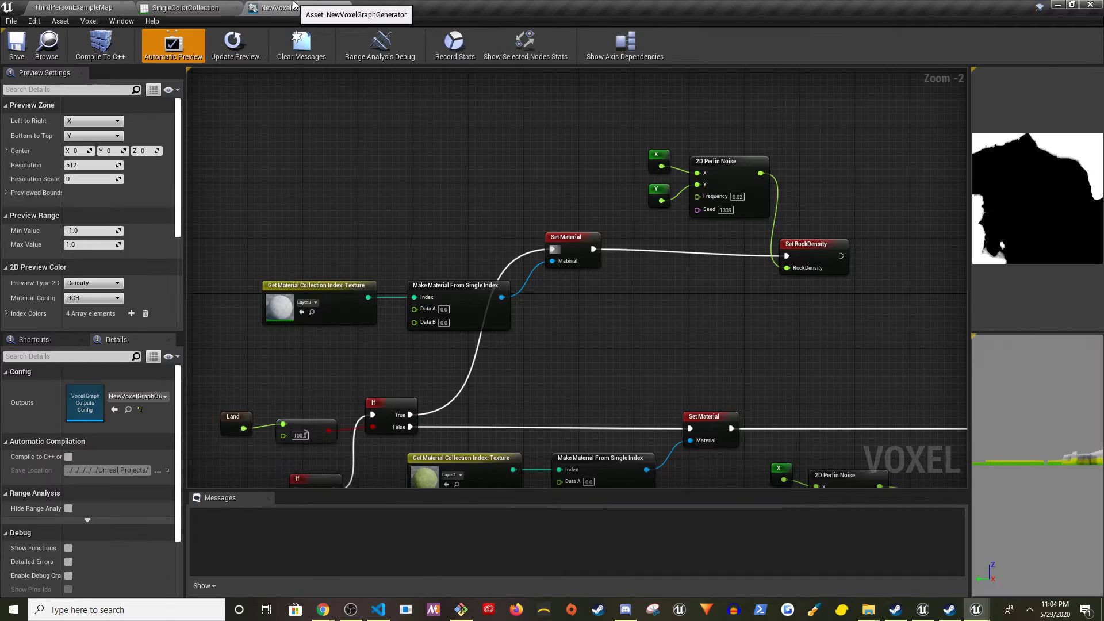
right_drag(196, 471, 620, 269)
right_drag(202, 451, 534, 320)
scroll(562, 278, up, 2)
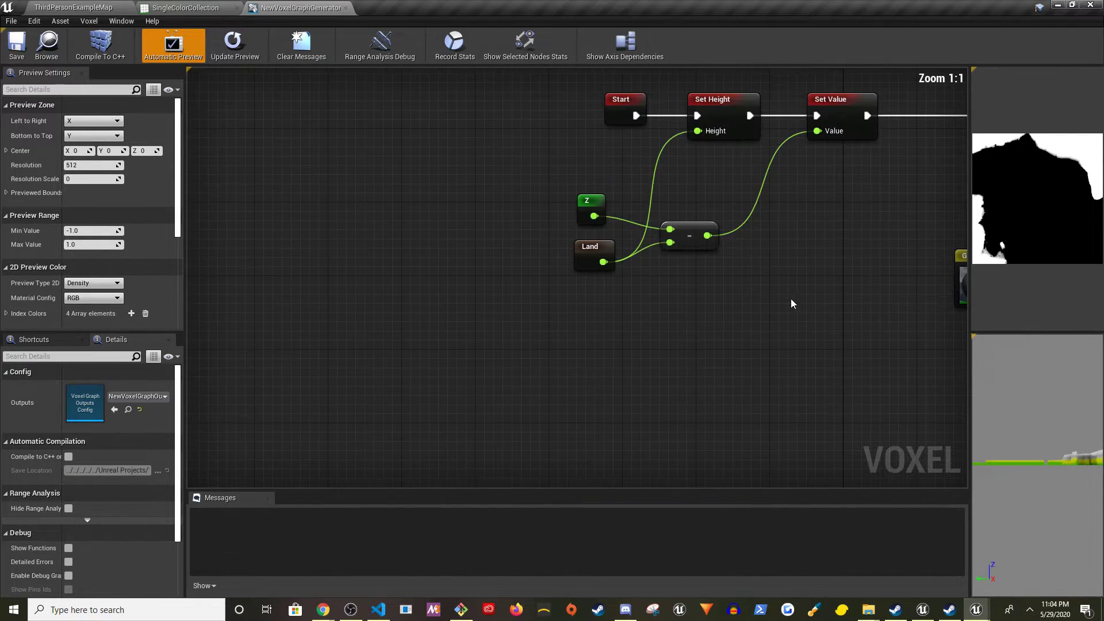
right_drag(915, 355, 190, 414)
click(286, 361)
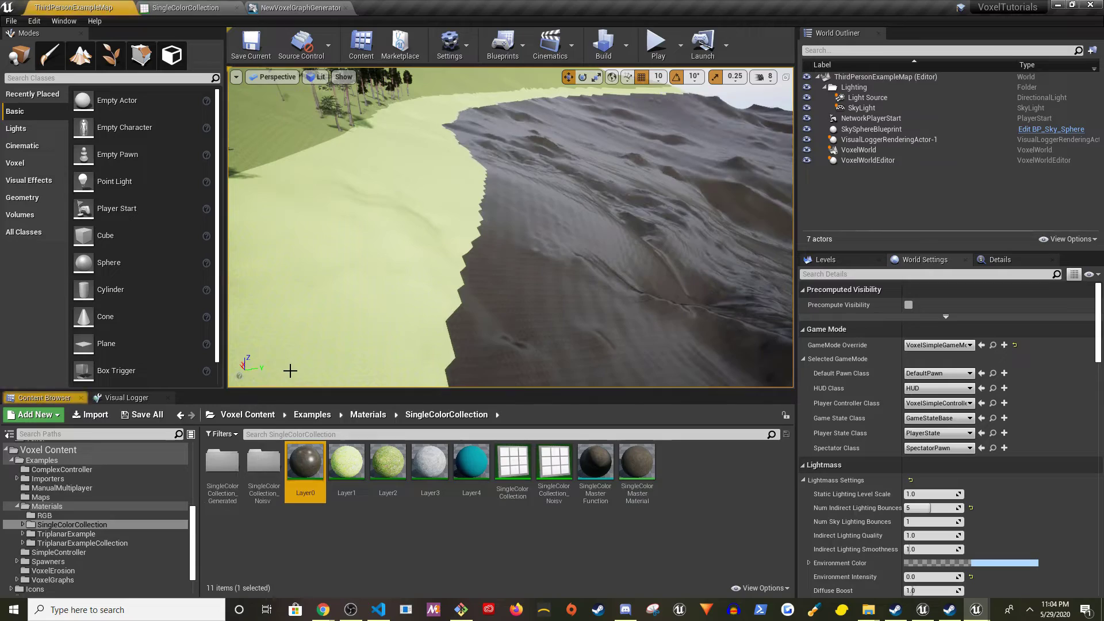
Open the Layer0 material instance and set its Roughness to 0.5
double_click(308, 475)
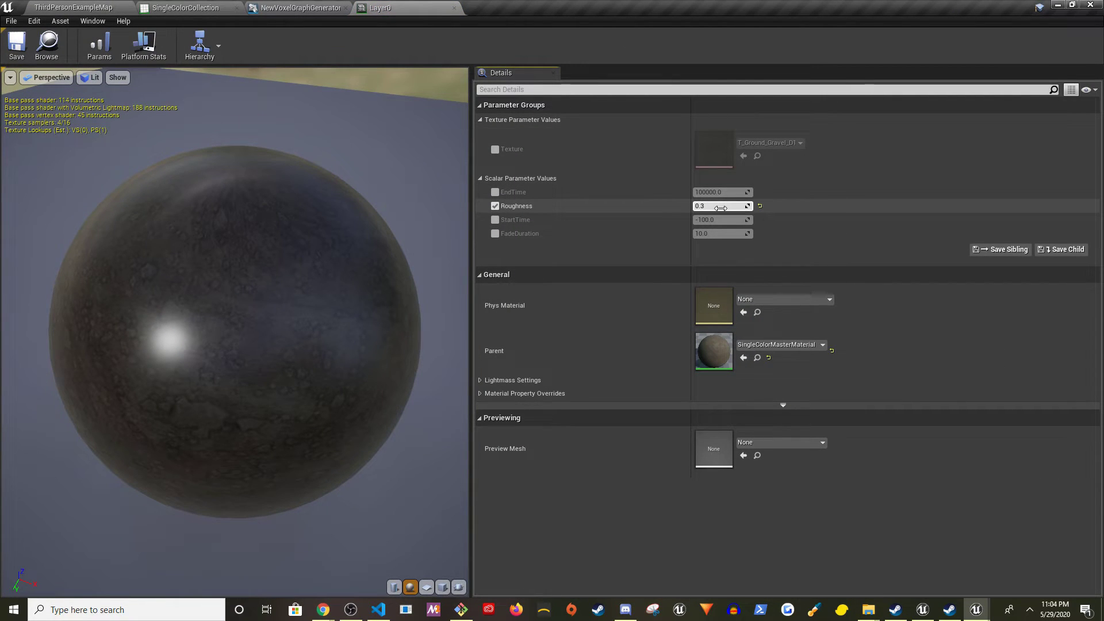
text(0.5)
key(Return)
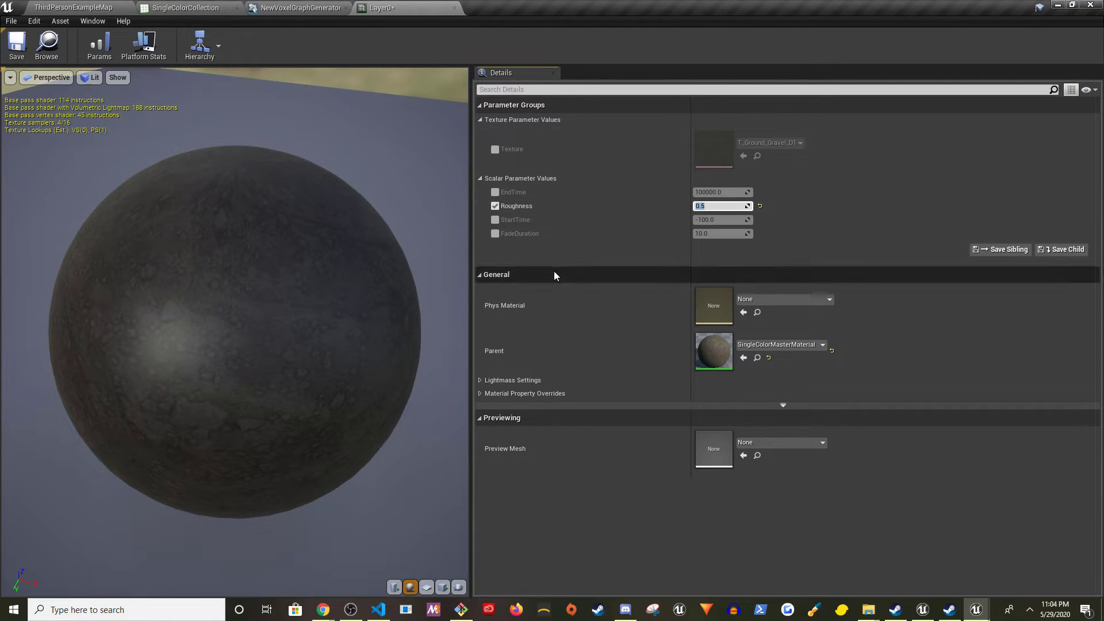
Locate SingleColorMasterFunction from the SingleColorCollection layers and open it for editing
click(235, 14)
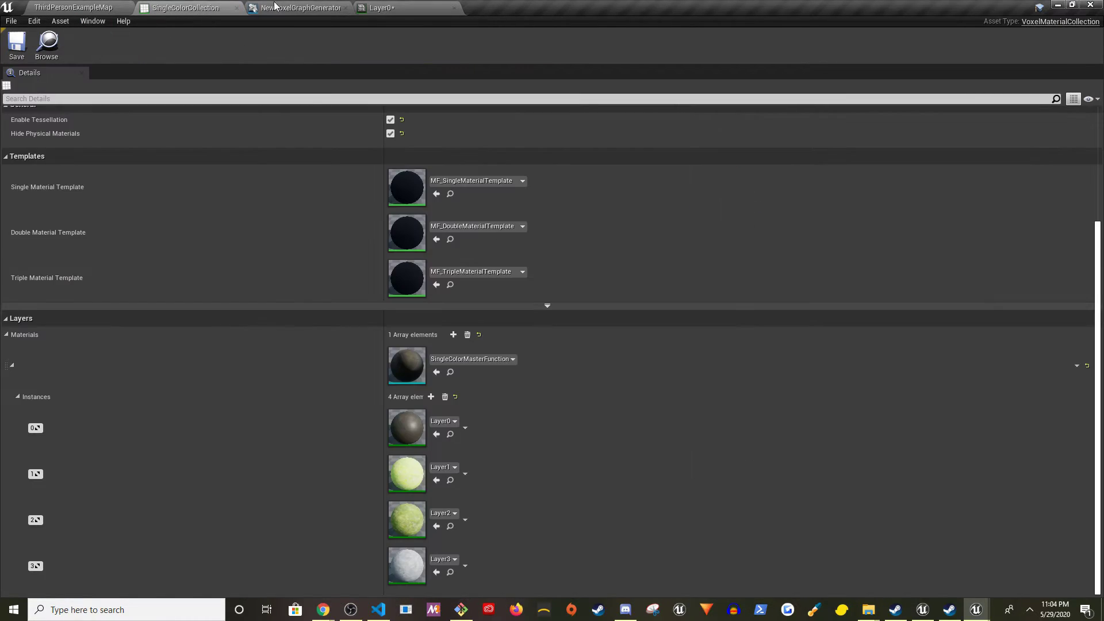
click(445, 369)
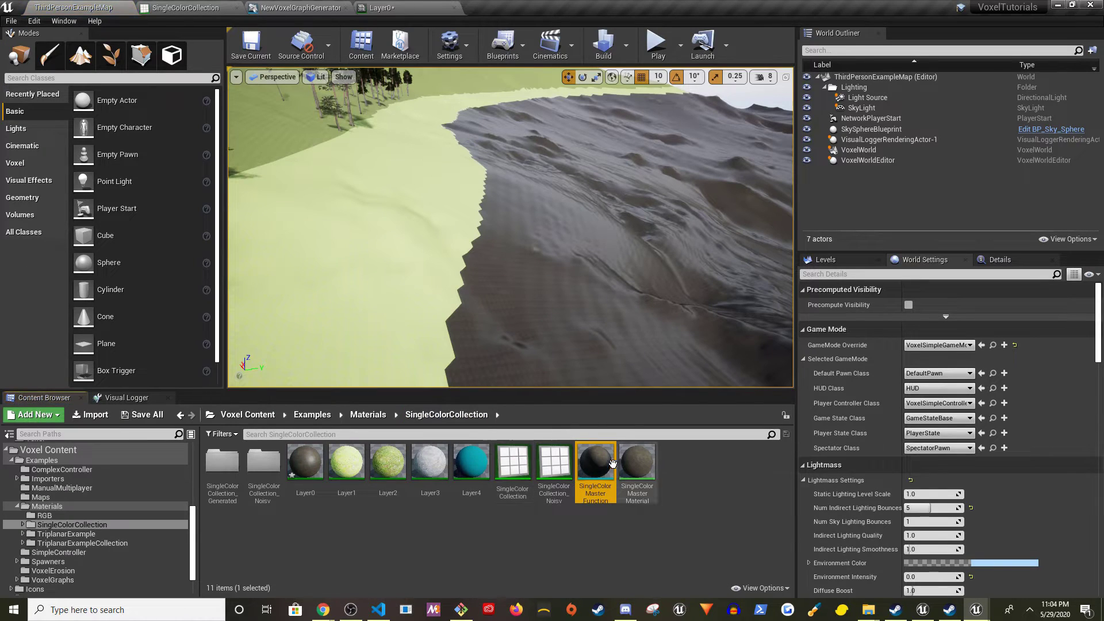
double_click(594, 459)
Open the T_Ground_Gravel_D1 texture assigned to the function's Texture parameter node
right_drag(394, 316, 667, 486)
click(462, 338)
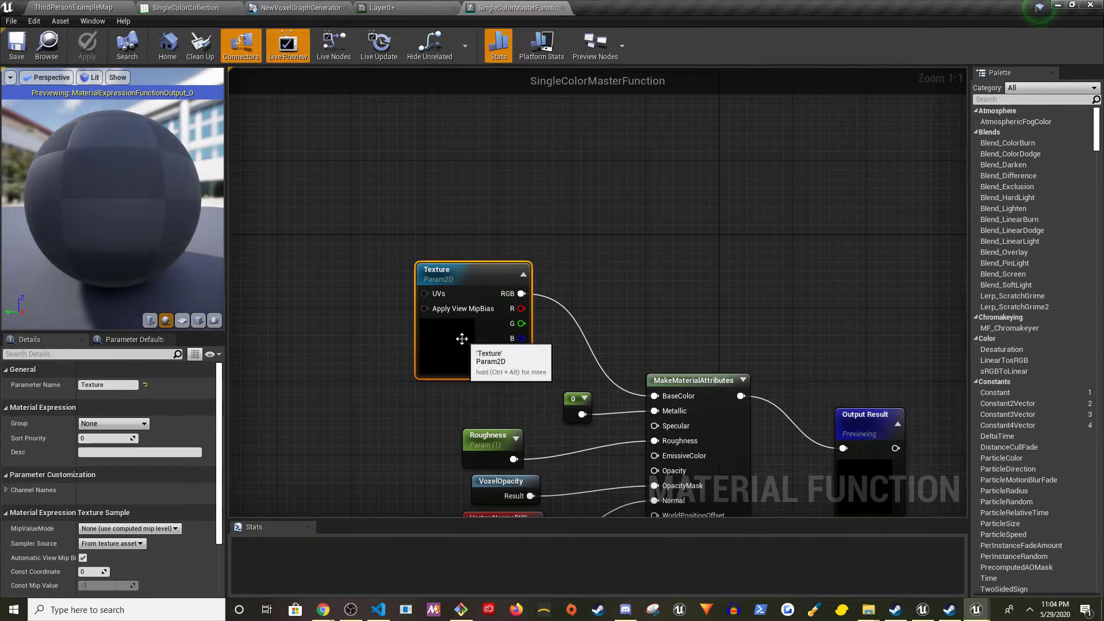
scroll(173, 509, down, 4)
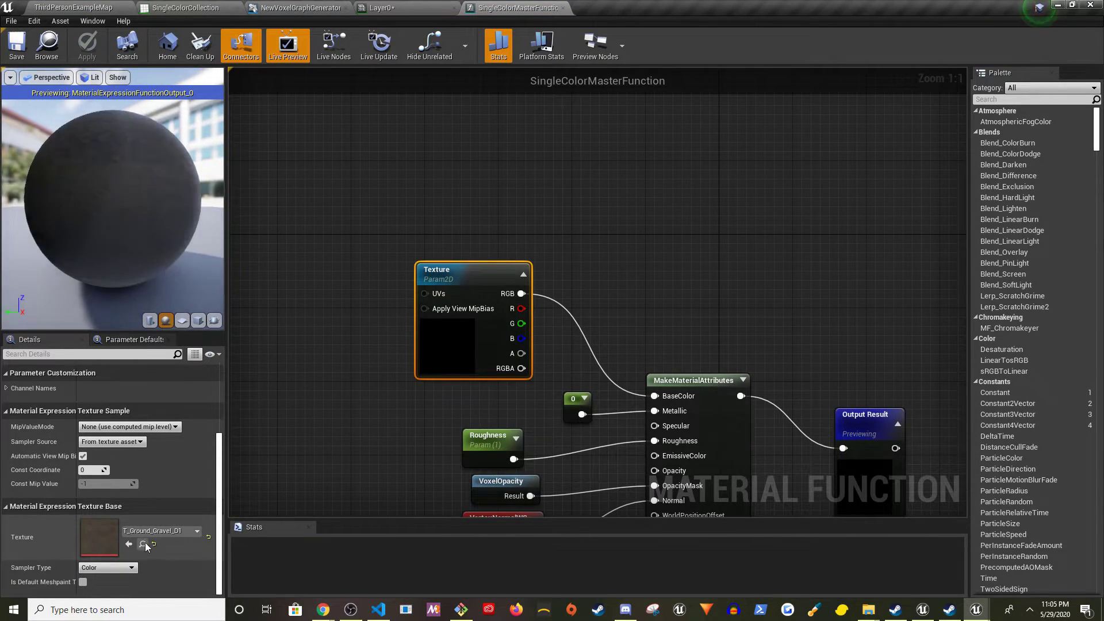
click(144, 543)
double_click(643, 534)
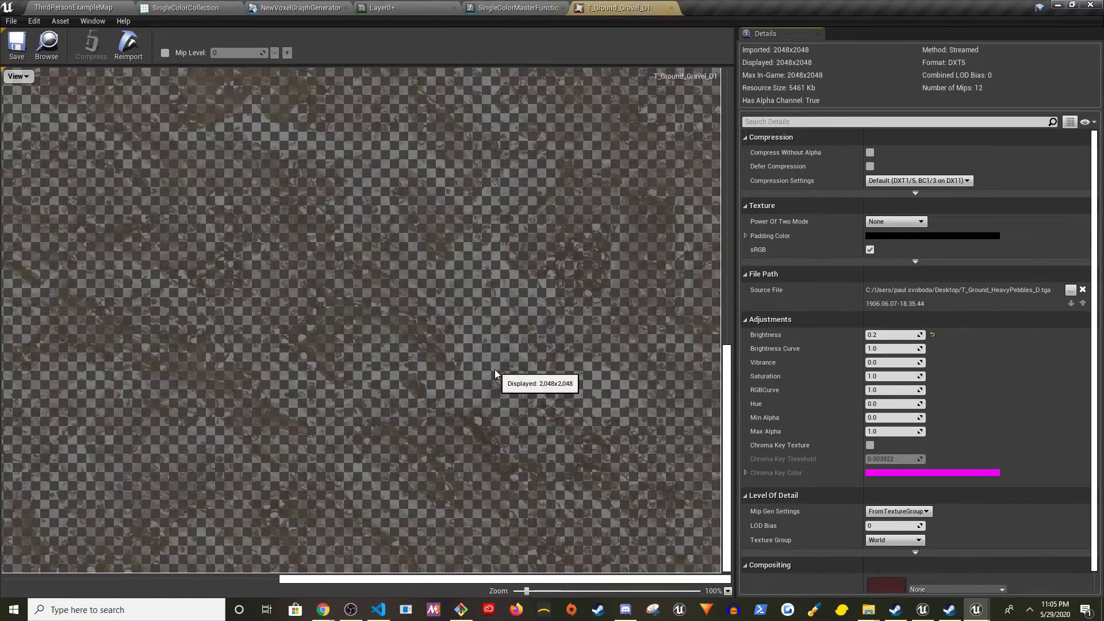
Set the Brightness of T_Ground_Gravel_D1 to 0.5, save the texture and check the terrain in the level
scroll(483, 357, down, 6)
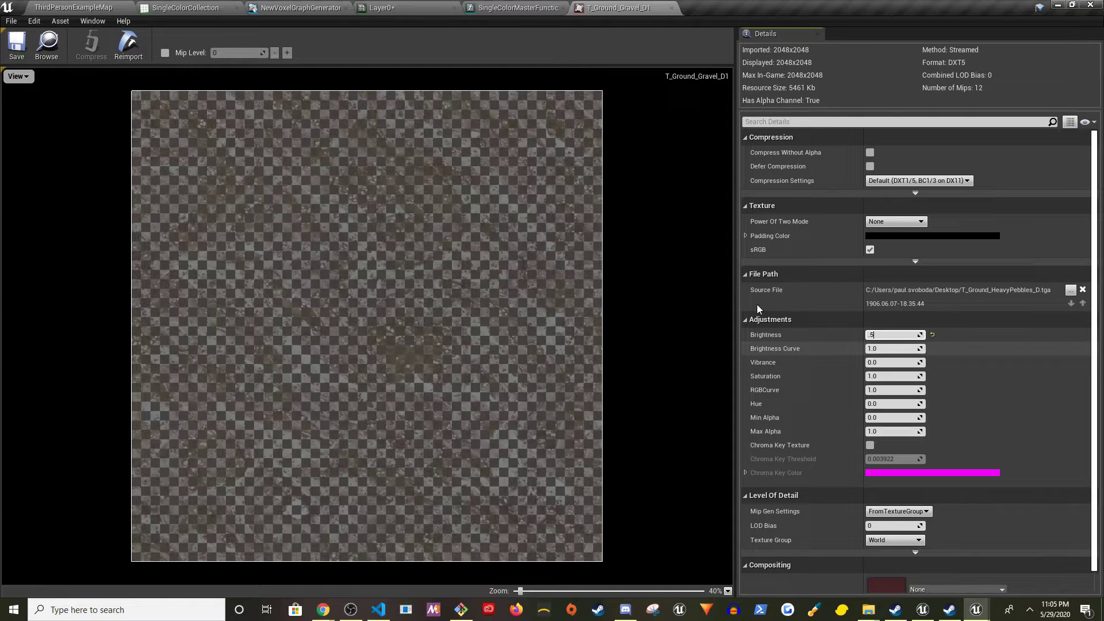
click(18, 44)
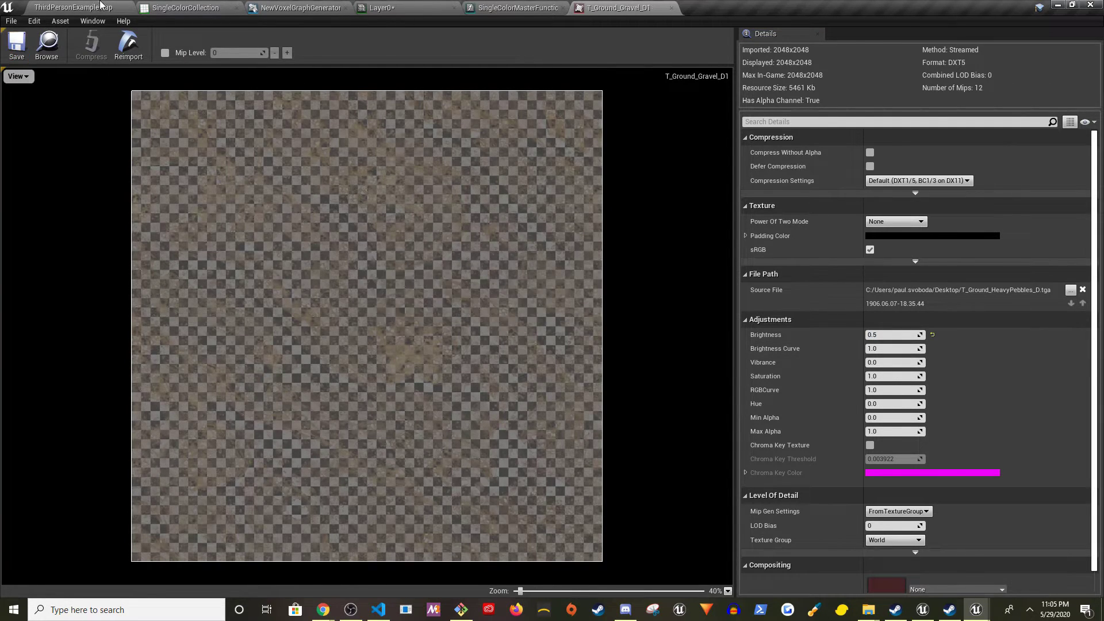
click(99, 7)
right_drag(369, 136, 415, 124)
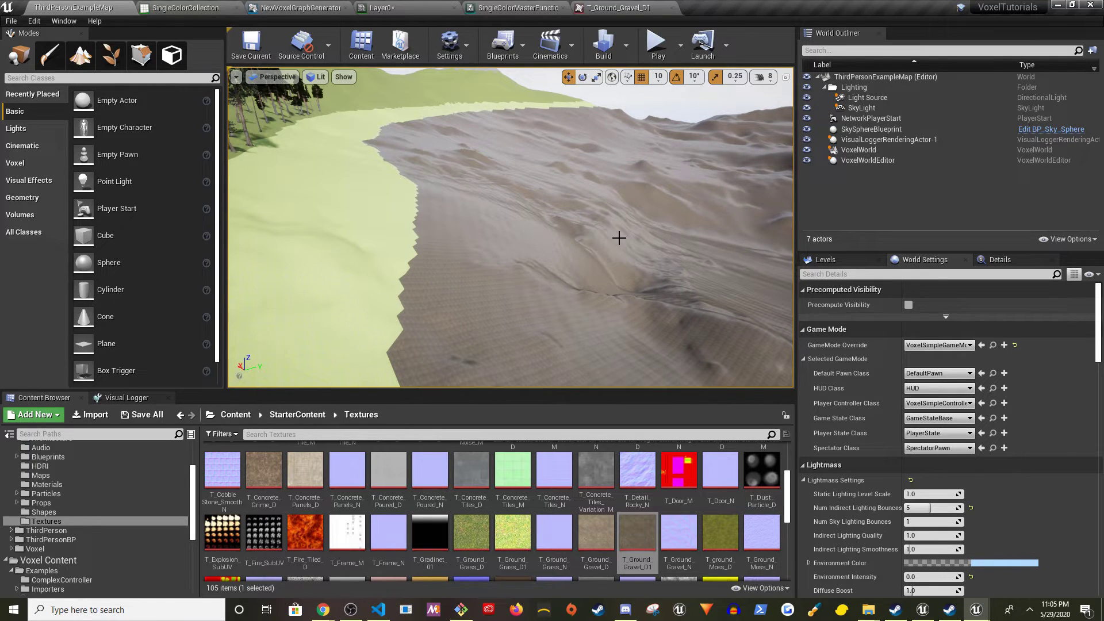
Set the level's GameMode Override to None in the world settings
mouse_move(619, 237)
right_down()
mouse_move(639, 239)
mouse_move(621, 239)
right_up()
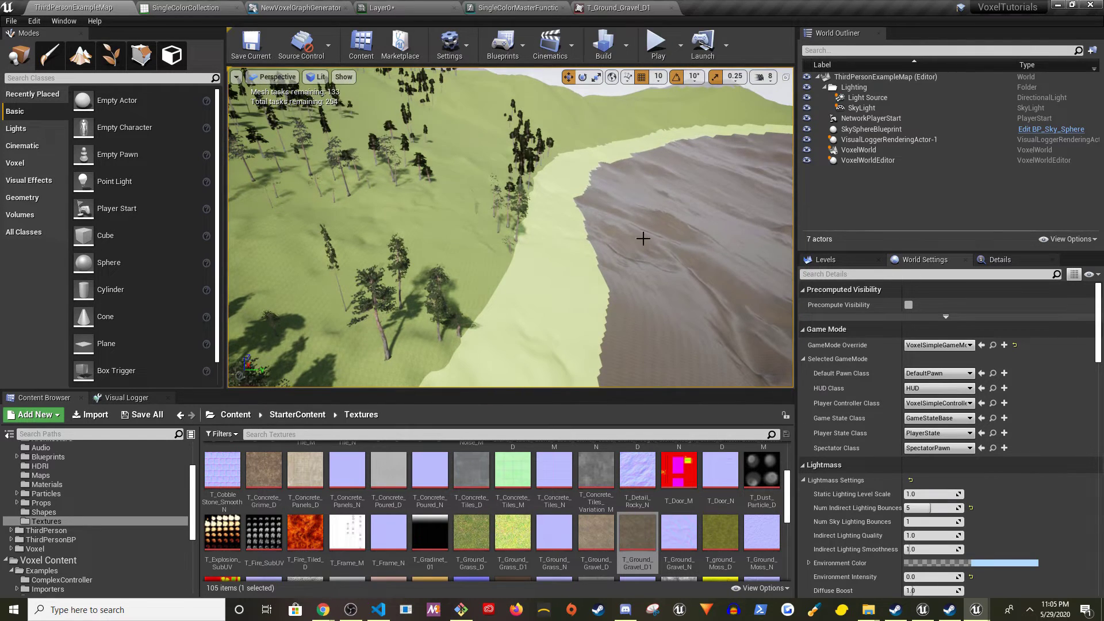
click(947, 345)
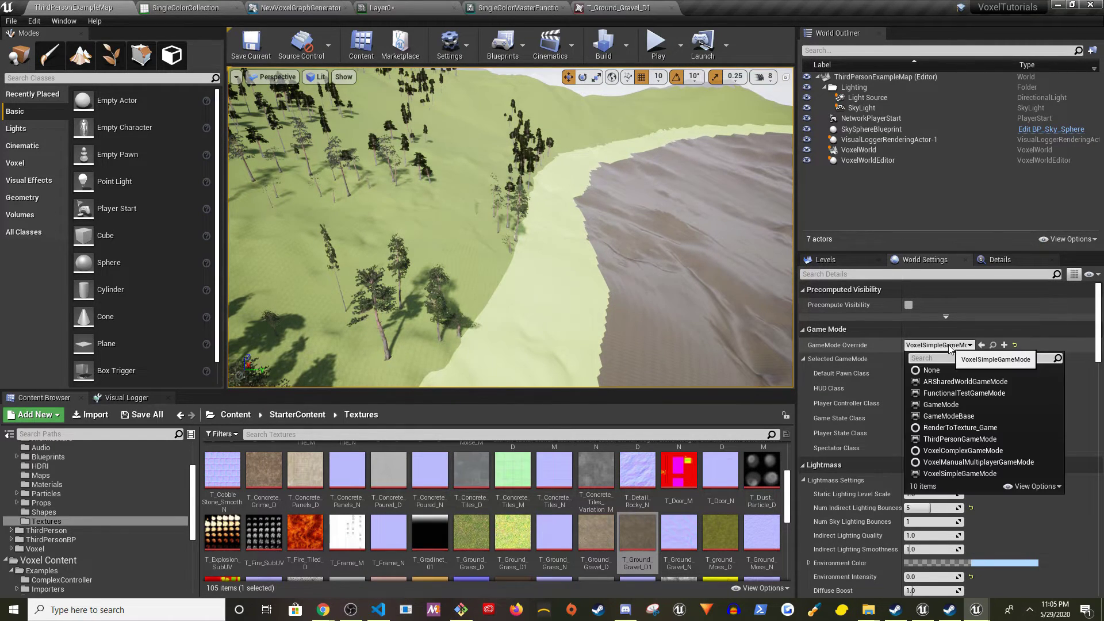
click(932, 371)
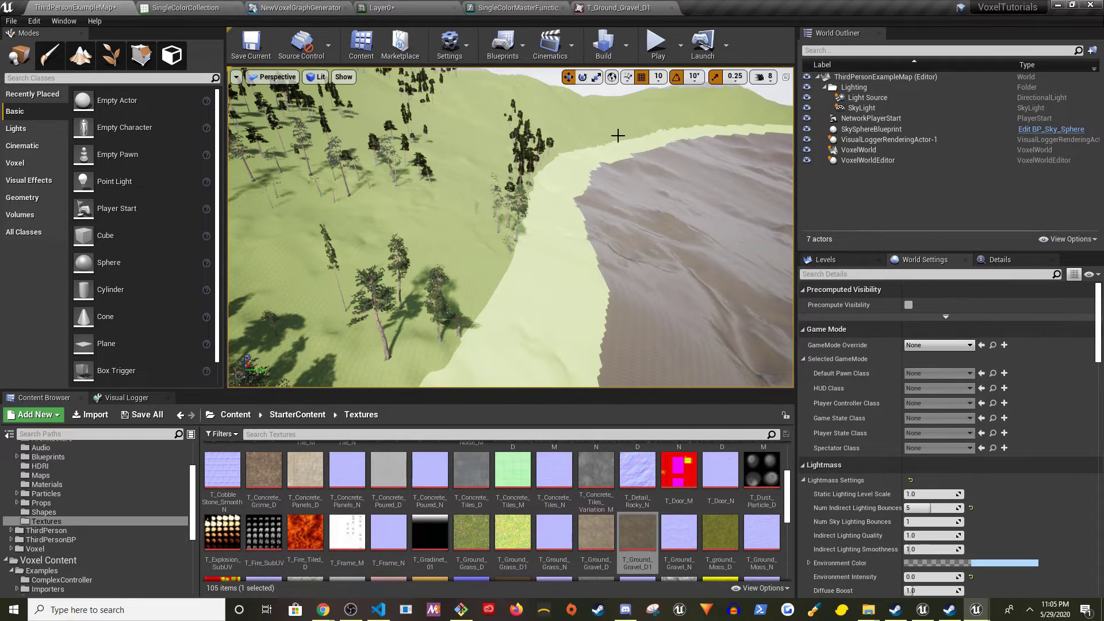
Find the NetworkPlayerStart actor by filtering for "star" and move it to the border between the grass and the brown gravel terrain
click(872, 50)
text(star)
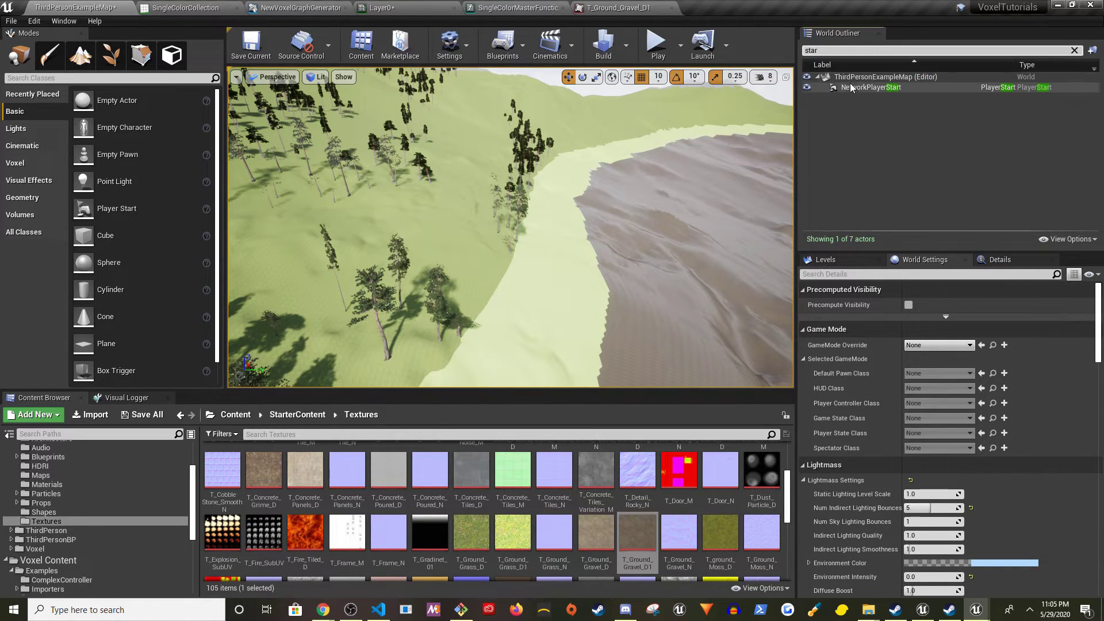
double_click(871, 87)
right_drag(592, 233, 462, 235)
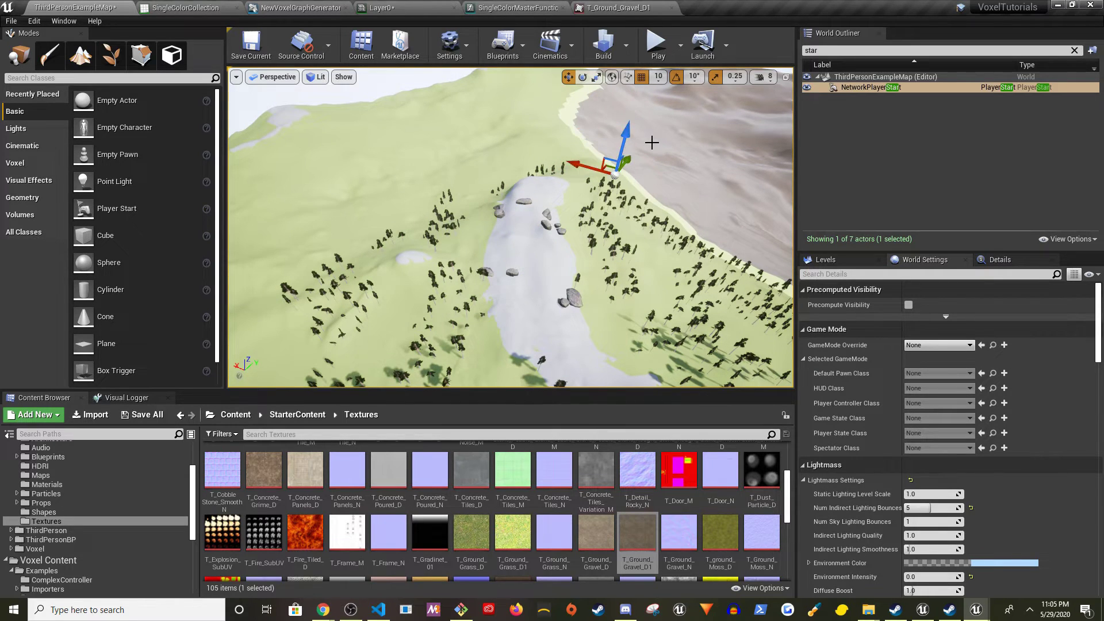
right_drag(653, 143, 554, 224)
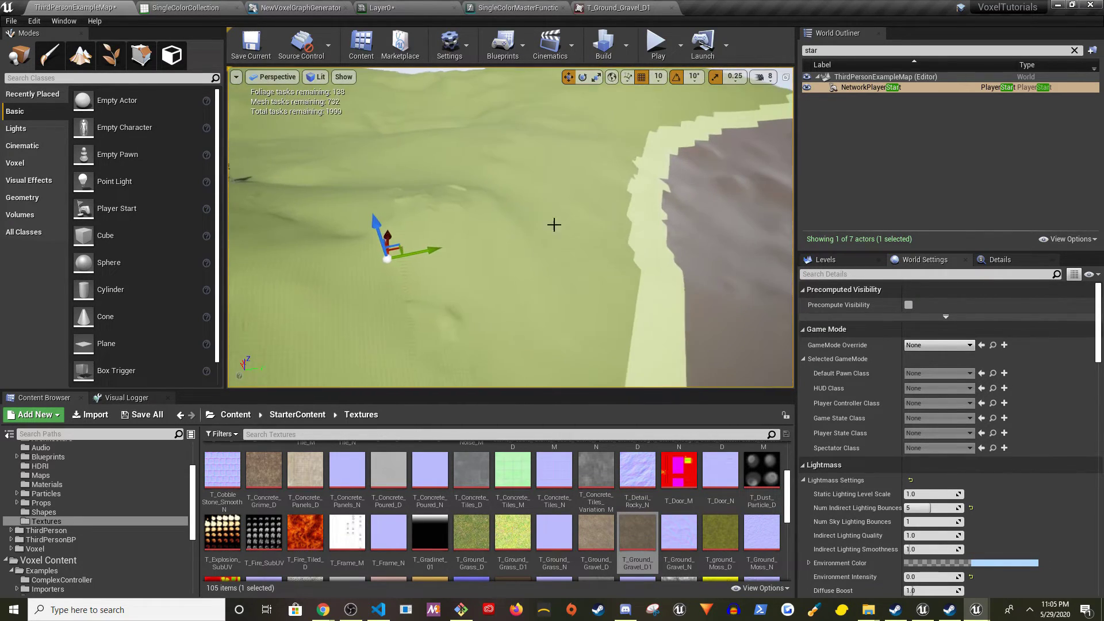
drag(417, 251, 405, 254)
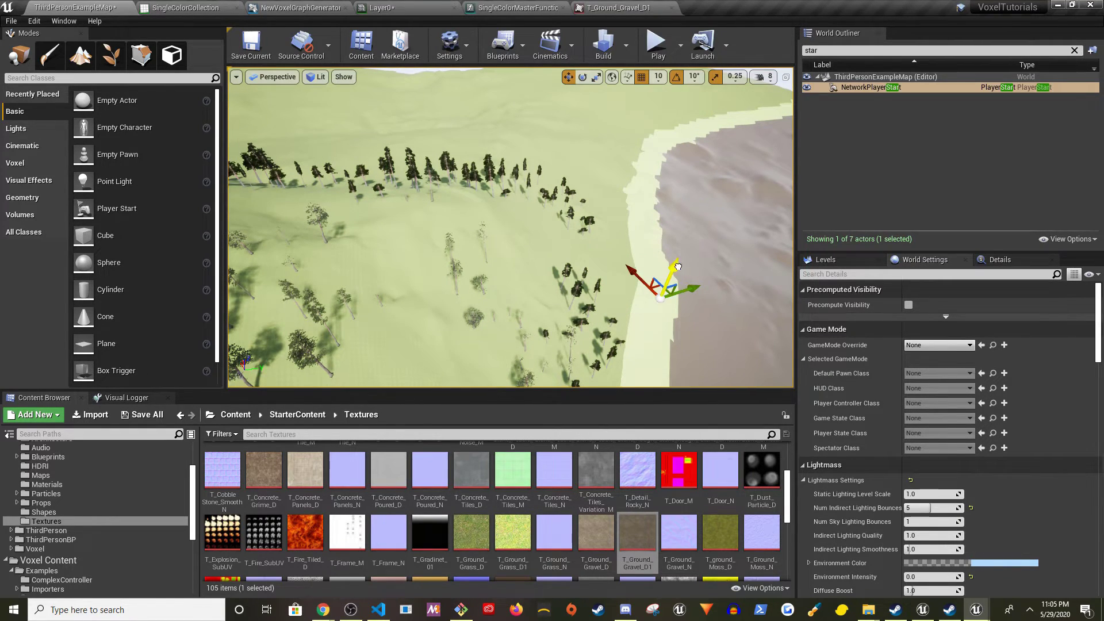
Play the level full screen, run the character across the gravel and grass layers to inspect their textures, and end the session
click(659, 43)
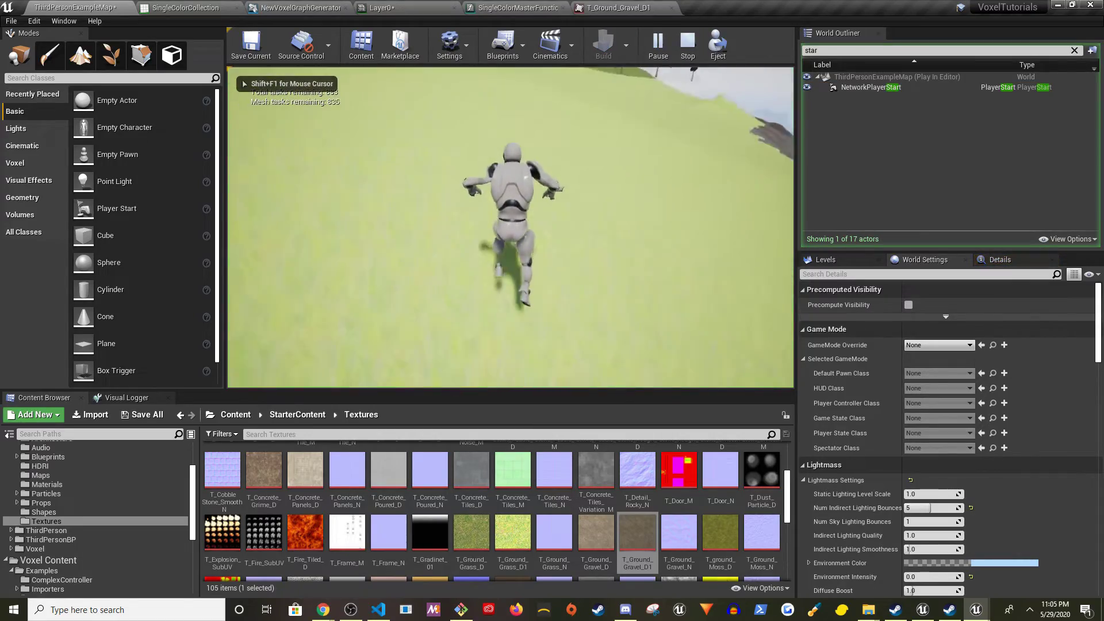
key(F11)
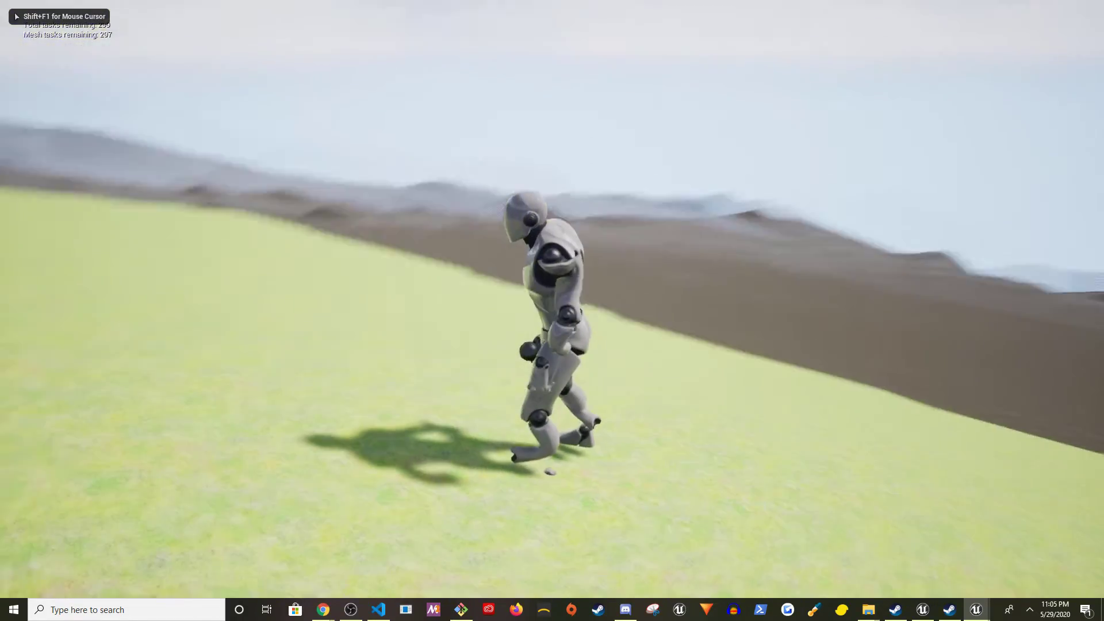
key(w)
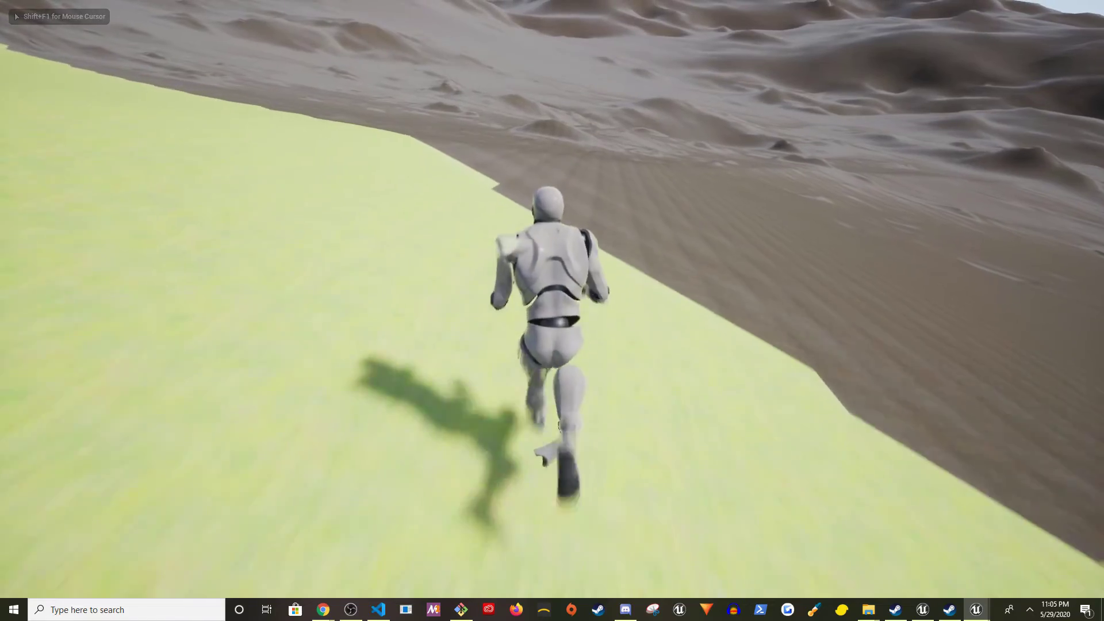
key(w)
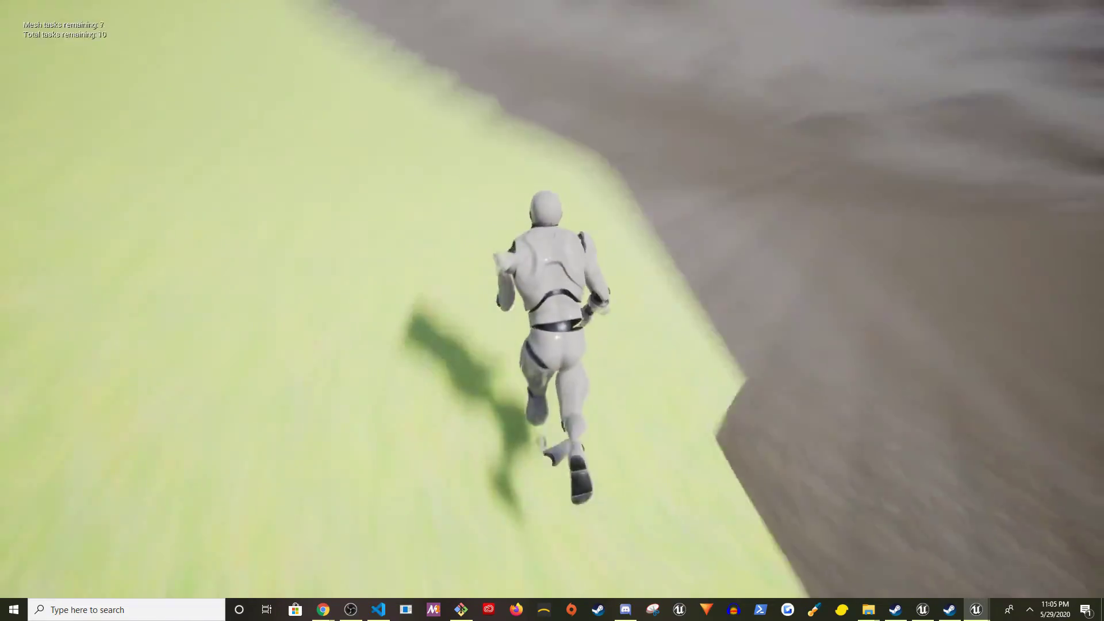
key(w)
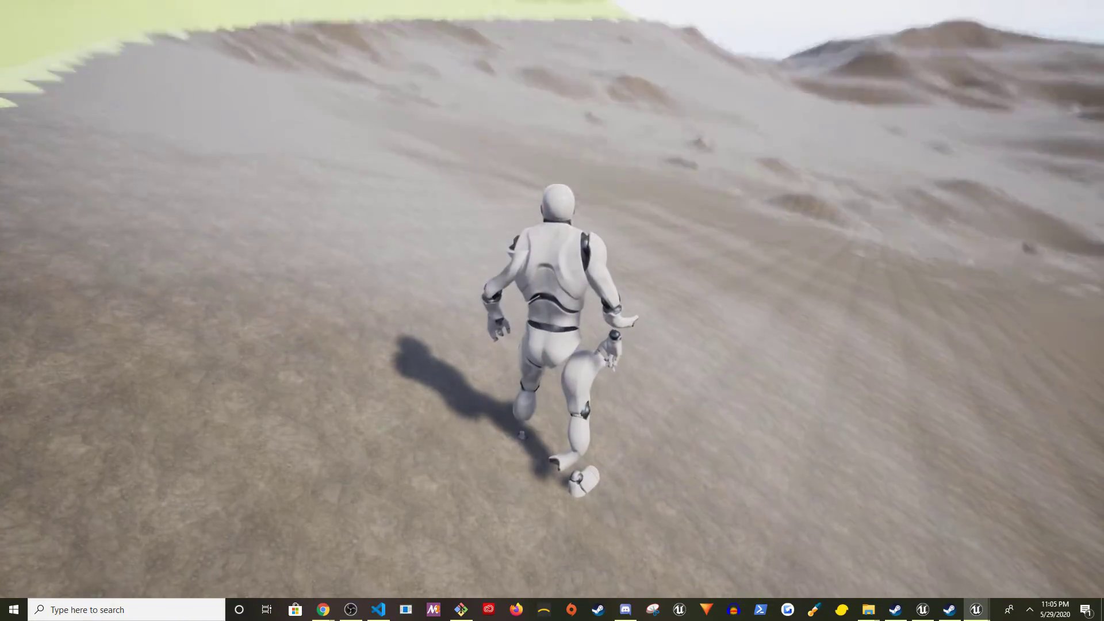
key(w)
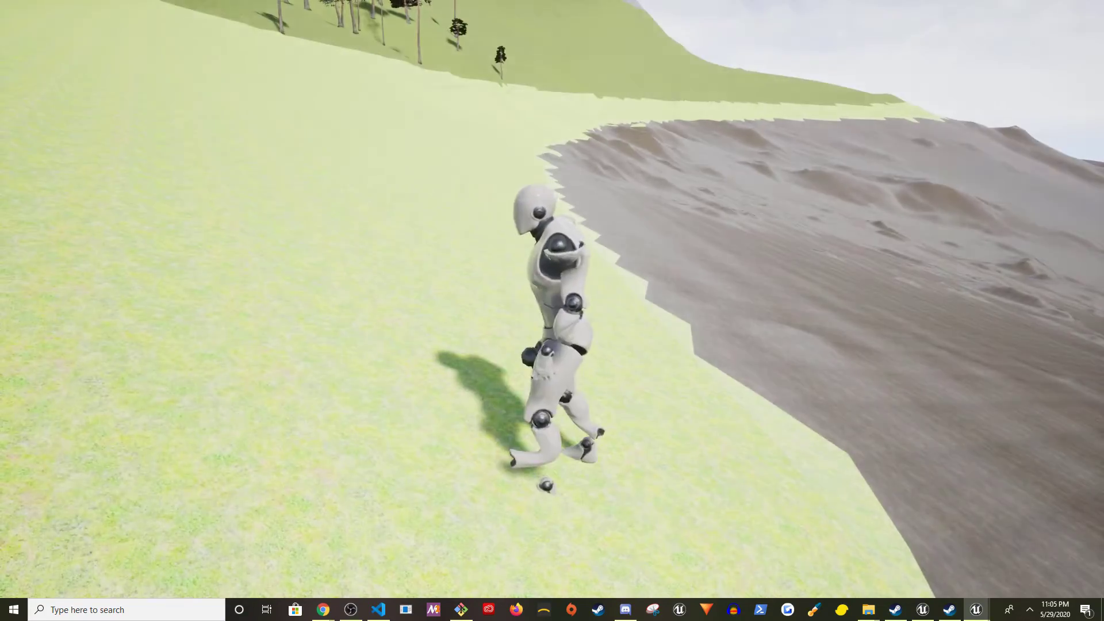
key(w)
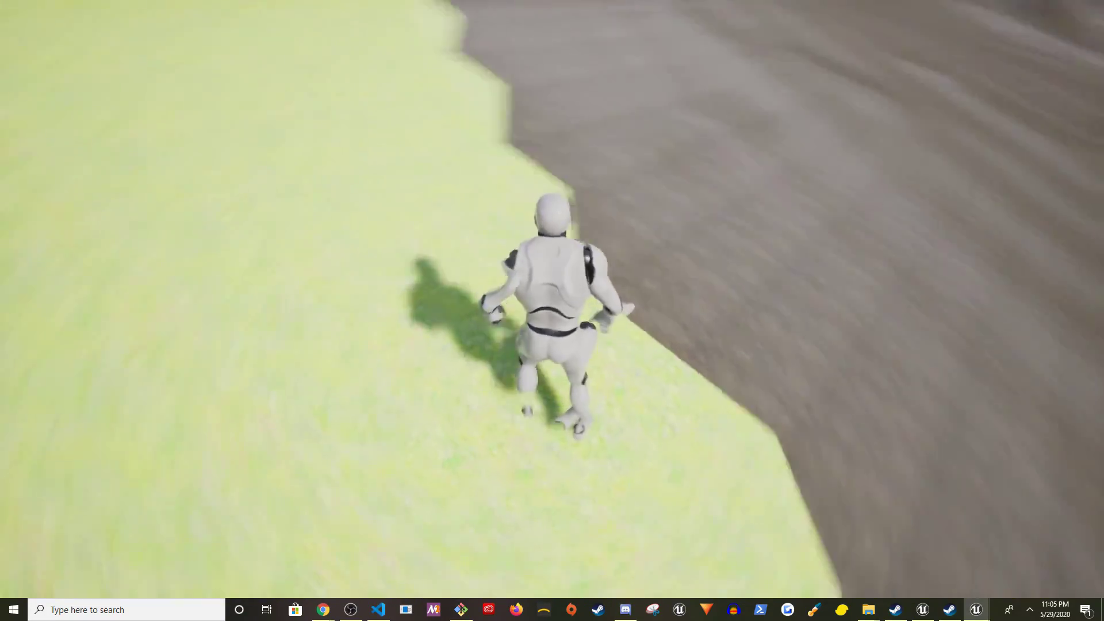
key(w)
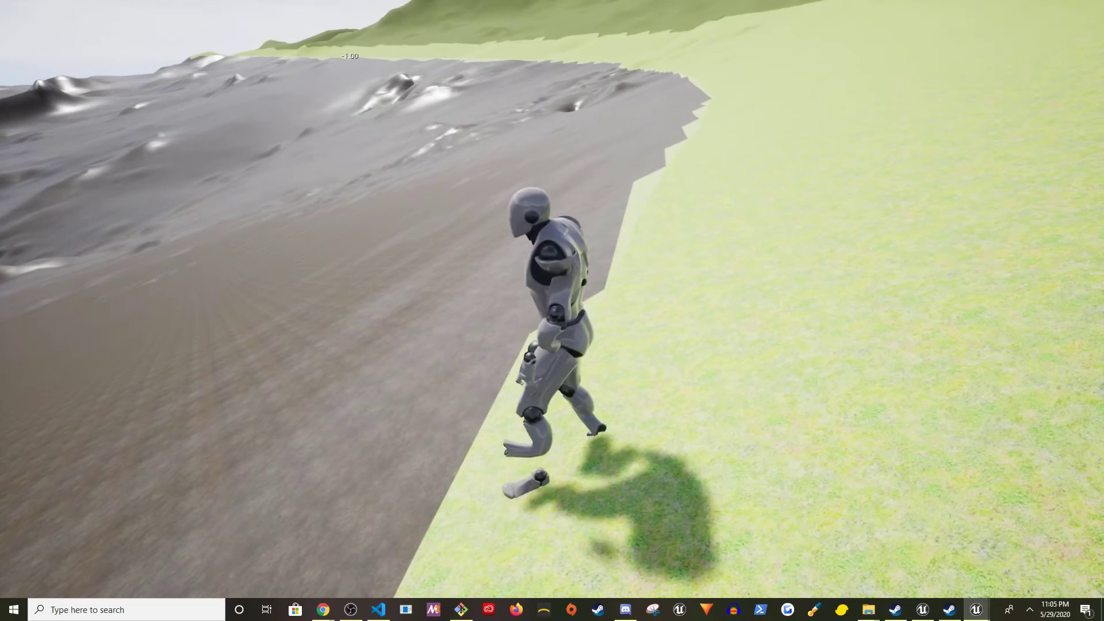
key(w)
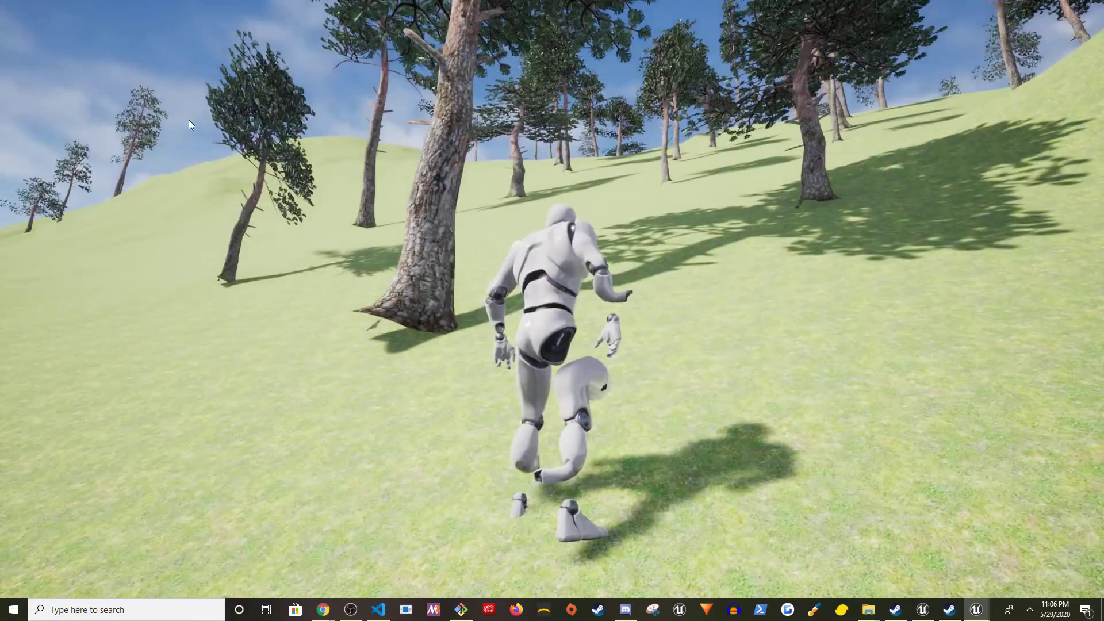
key(Escape)
Leave the full-screen viewport and move the NetworkPlayerStart beside the white, rock-strewn ridge among the trees
key(s)
right_drag(328, 190, 374, 242)
key(w)
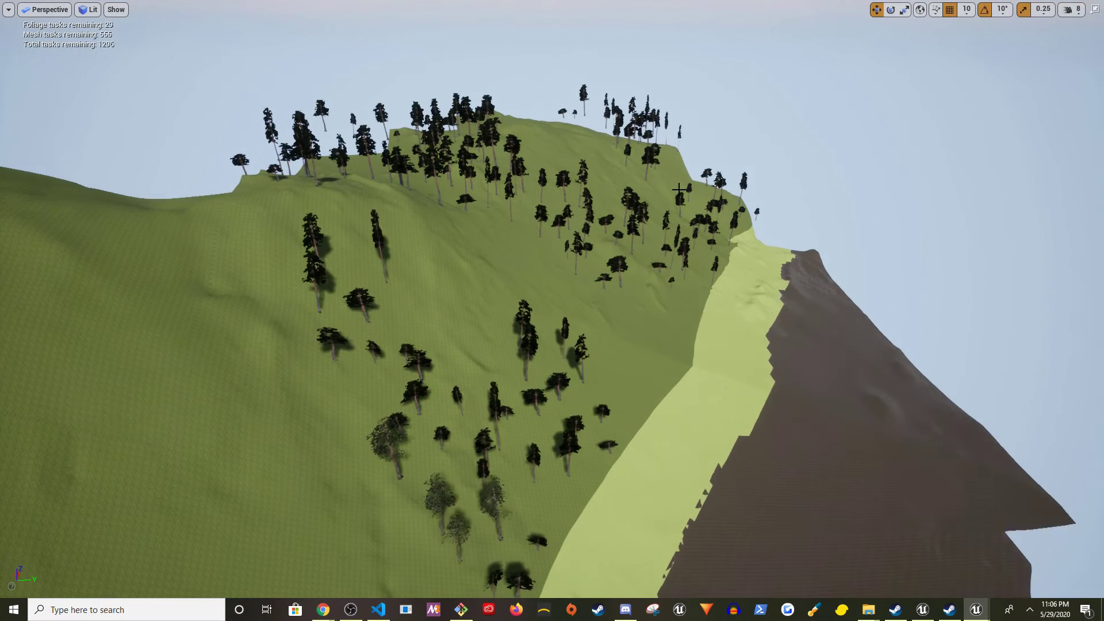
key(F11)
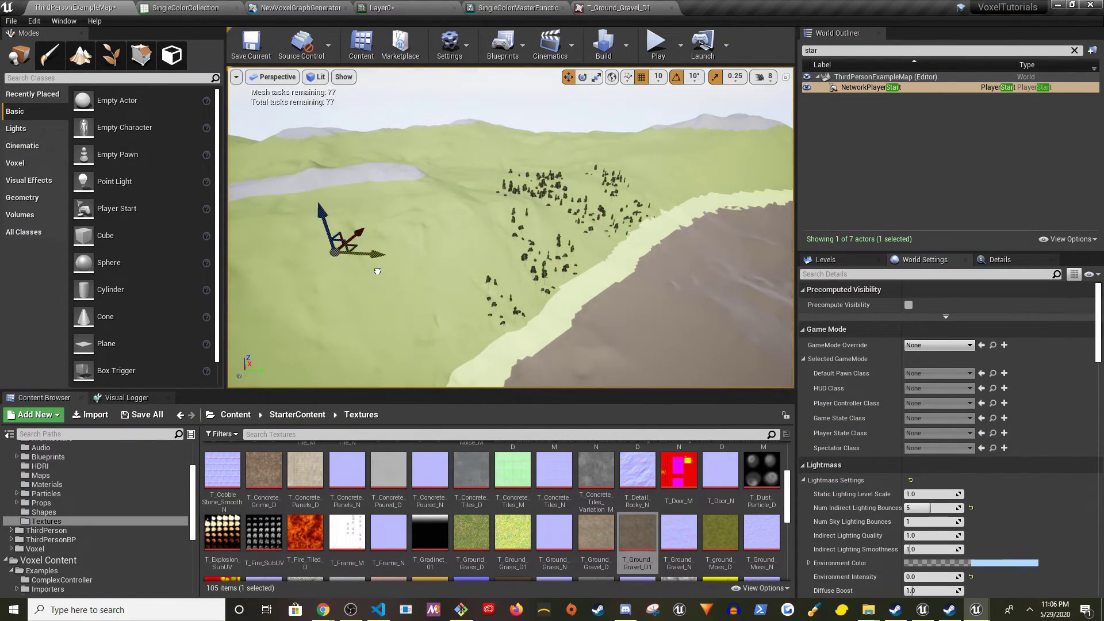
right_drag(374, 242, 323, 311)
key(w)
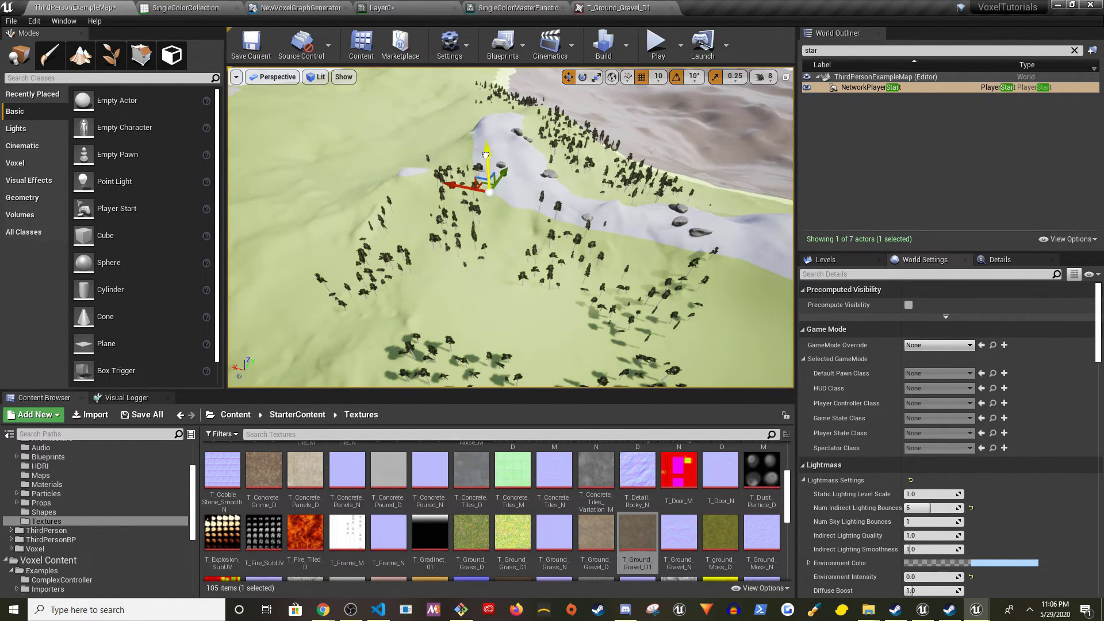
Play the level full screen from the new start point and run the character over the white ridge to inspect its texture
click(593, 287)
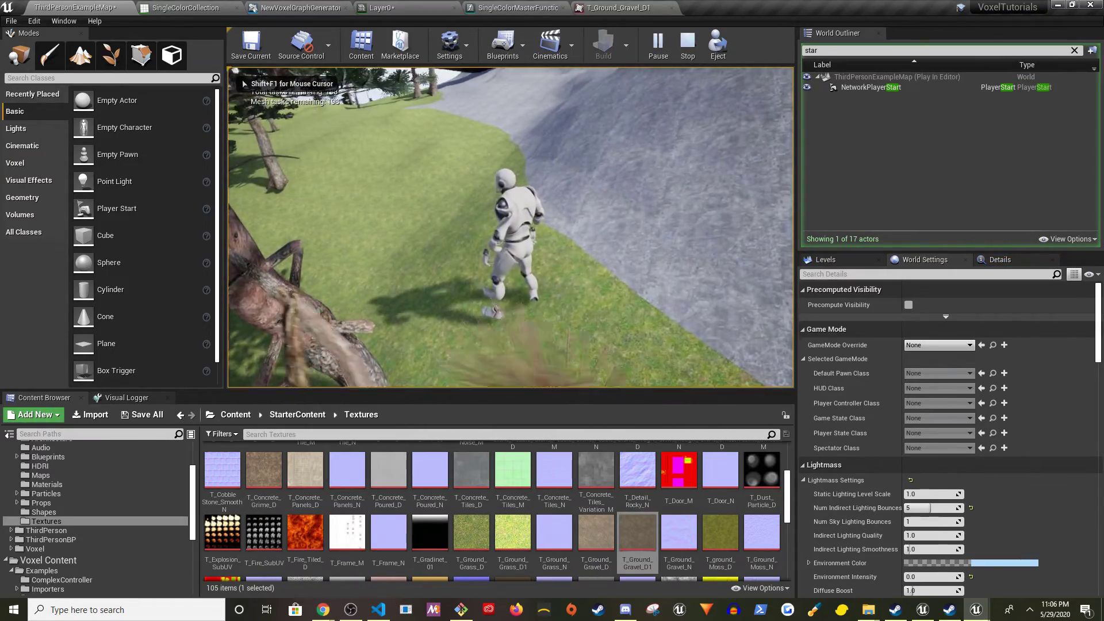
key(F11)
key(w)
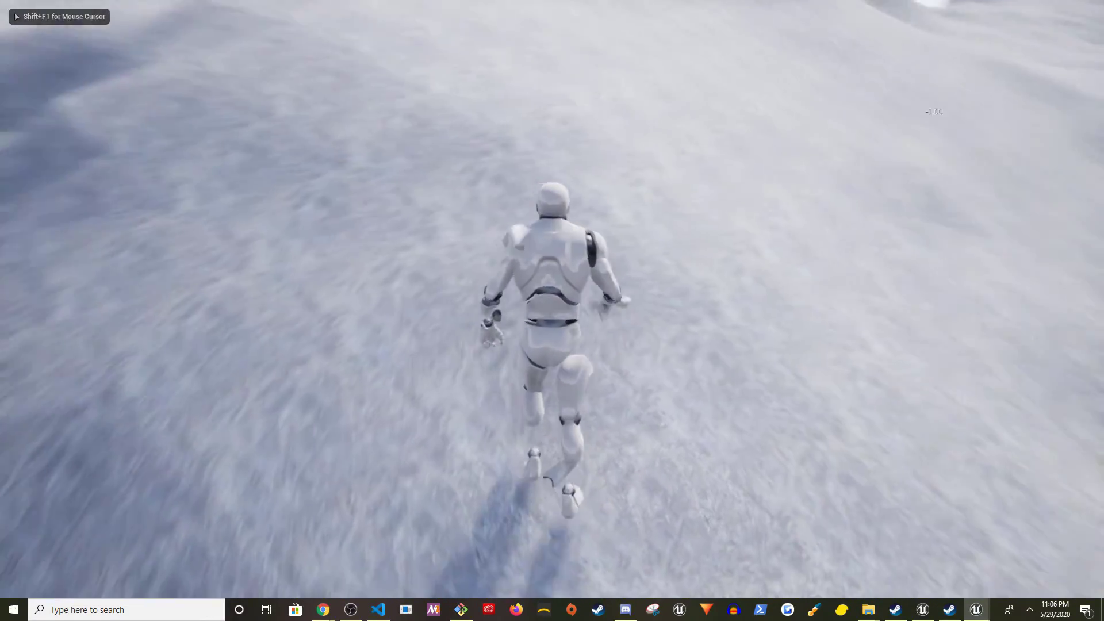
key(w)
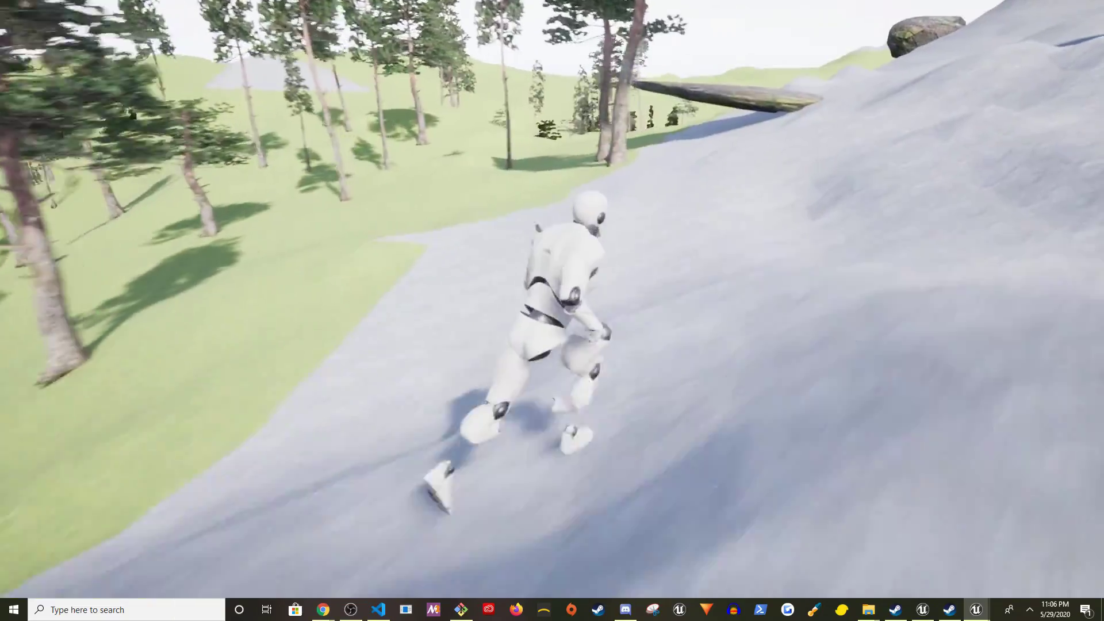